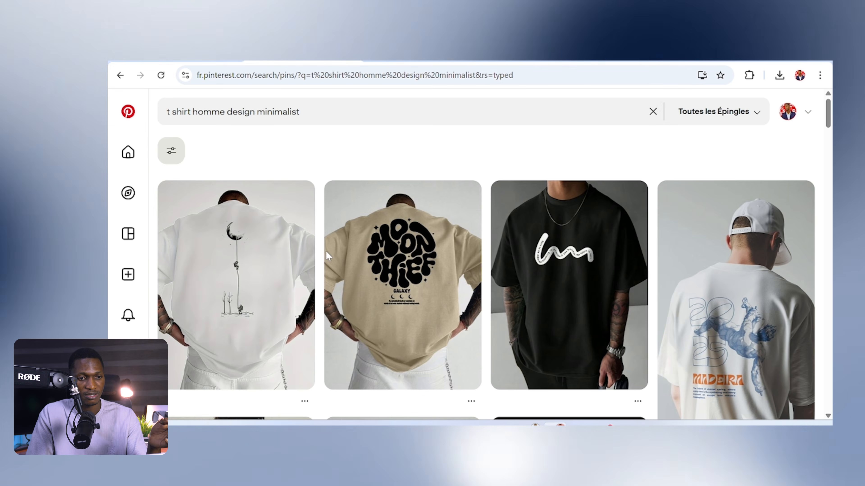
# Look through the pins found for "t shirt homme design minimalist" for T-shirt design ideas
pyautogui.scroll(-3, 413, 274)
pyautogui.scroll(-4, 410, 264)
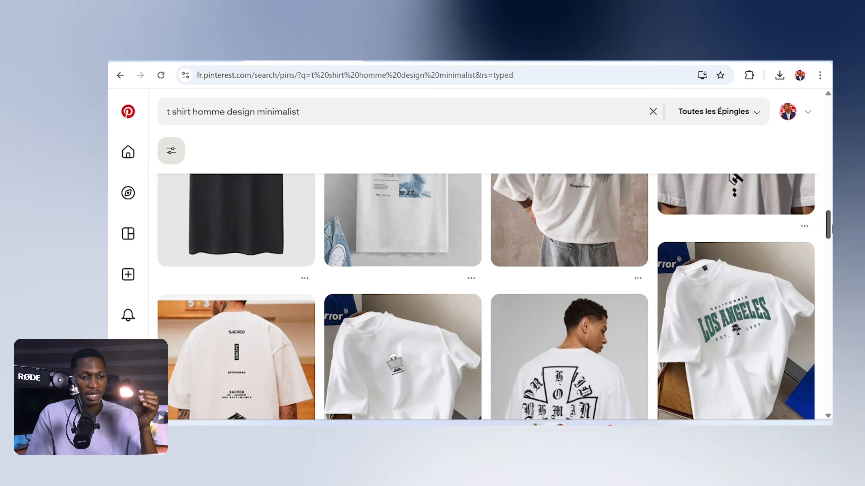
pyautogui.scroll(-10, 560, 309)
pyautogui.scroll(3, 487, 296)
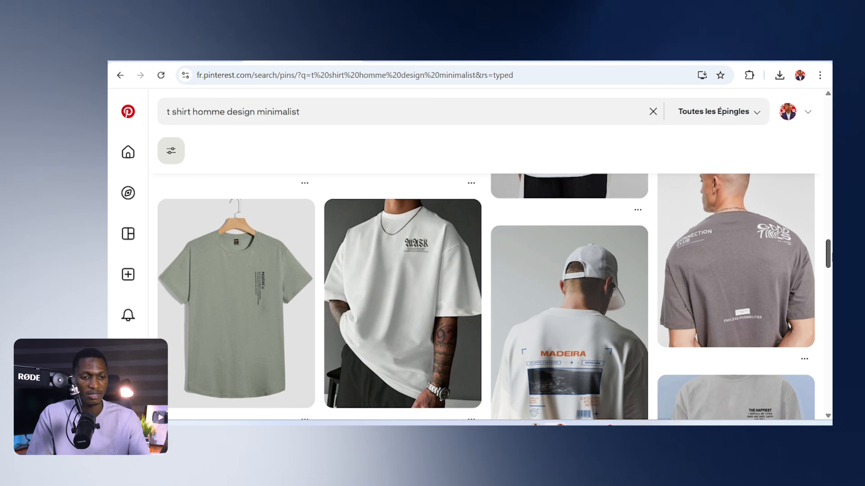
pyautogui.scroll(-8, 487, 296)
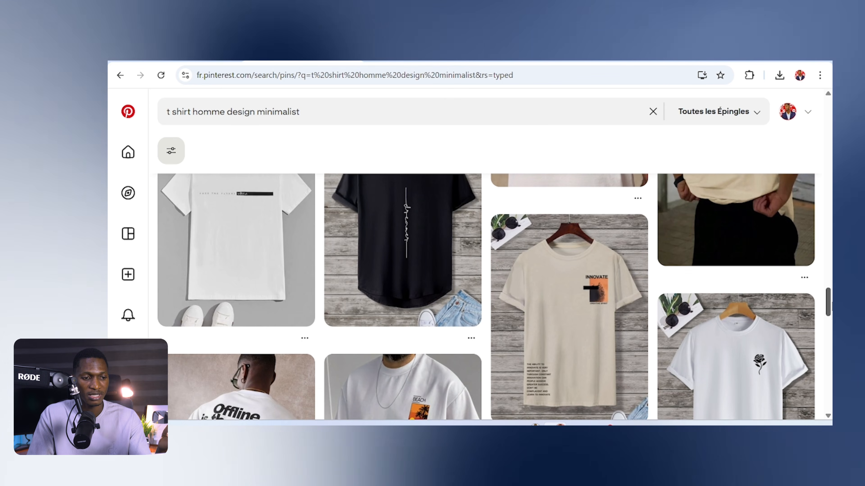
pyautogui.scroll(-4, 486, 296)
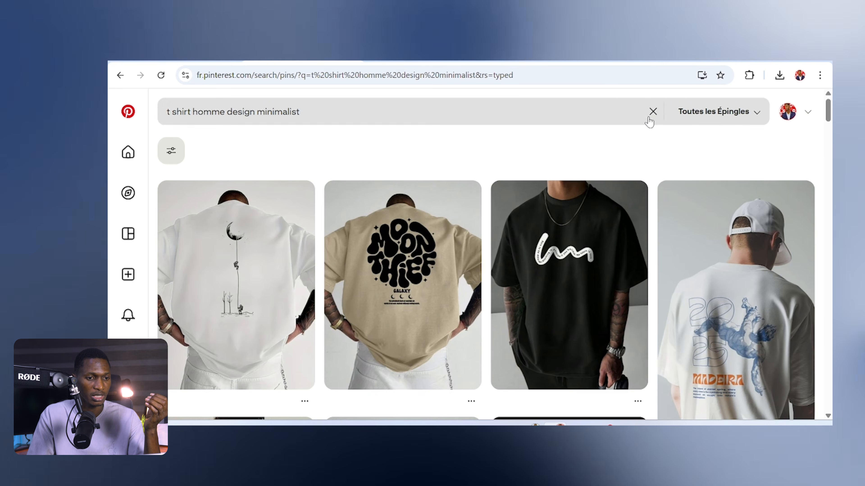
# Repeat the recent search "Coque téléphone tendance" and look through the phone case designs
pyautogui.click(653, 112)
pyautogui.click(531, 252)
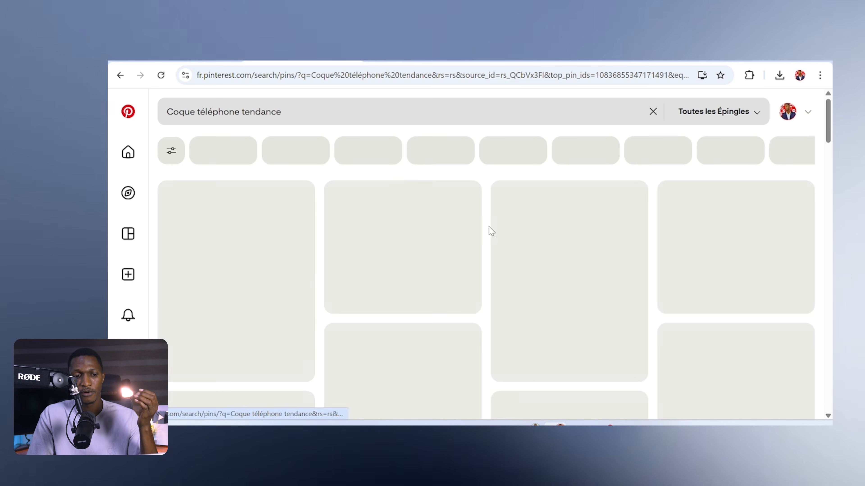
pyautogui.scroll(-12, 444, 347)
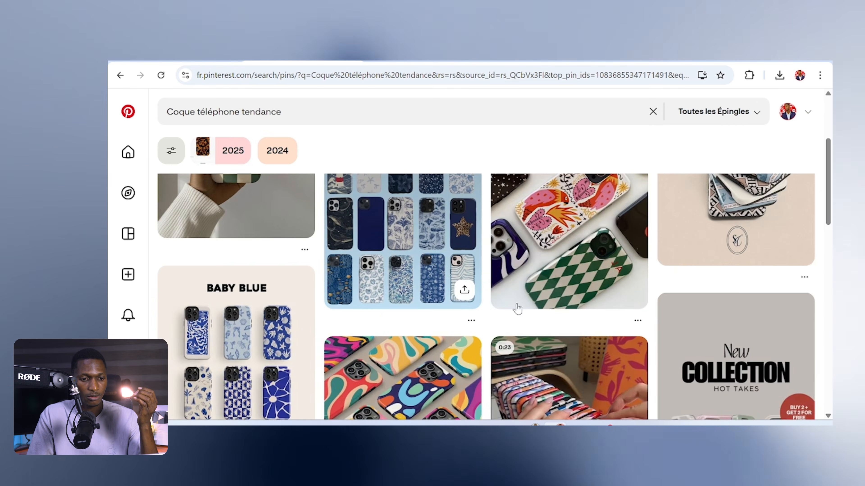
pyautogui.scroll(-10, 602, 316)
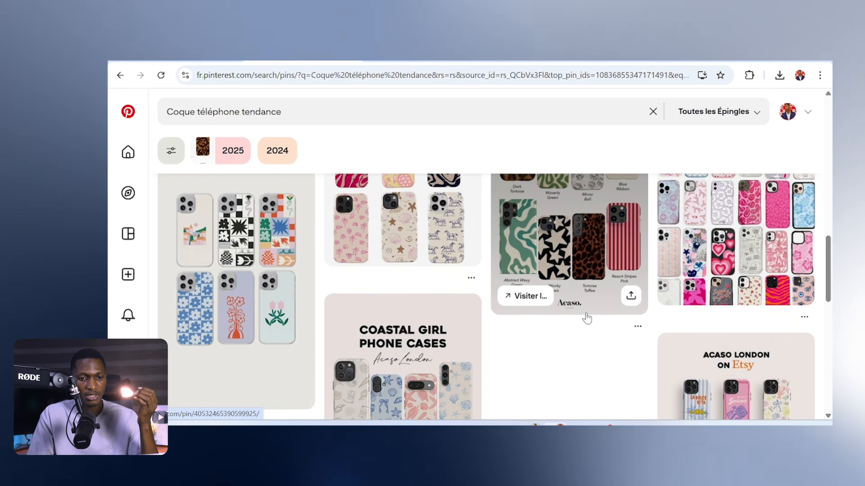
pyautogui.scroll(-10, 696, 303)
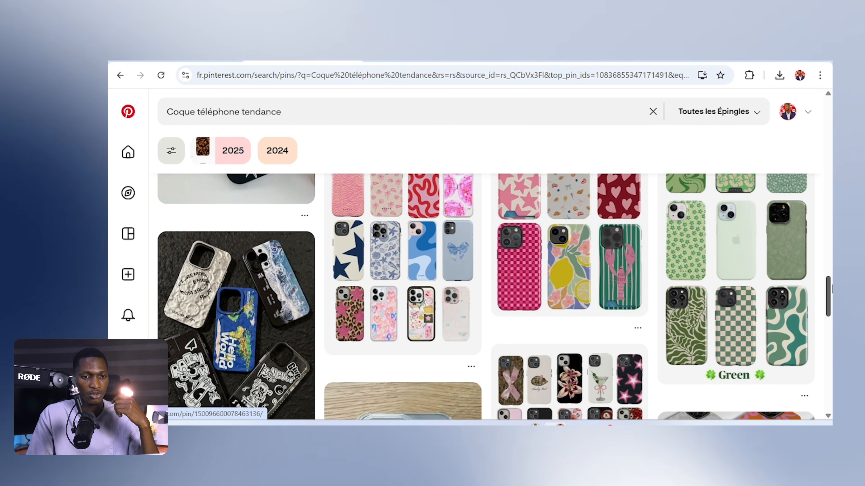
pyautogui.moveTo(828, 291); pyautogui.dragTo(831, 116)
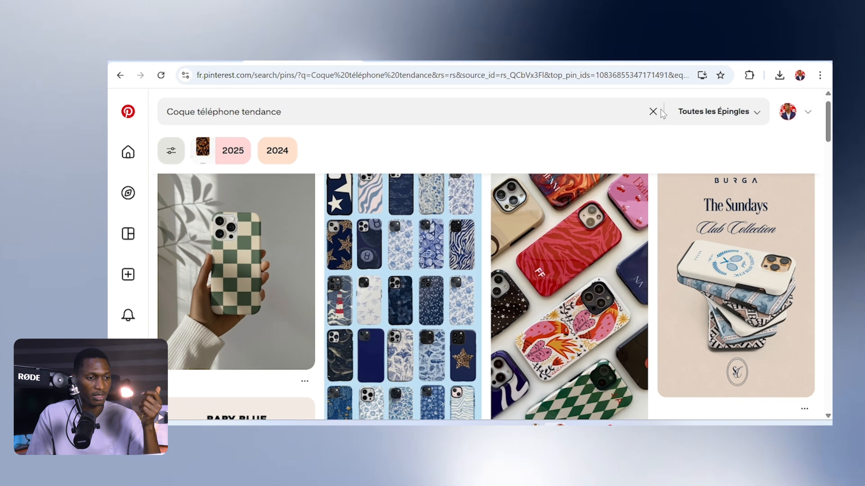
# Quit the EyeLeo reminder and look through the cap designs for the search "Dad hat design"
pyautogui.click(653, 112)
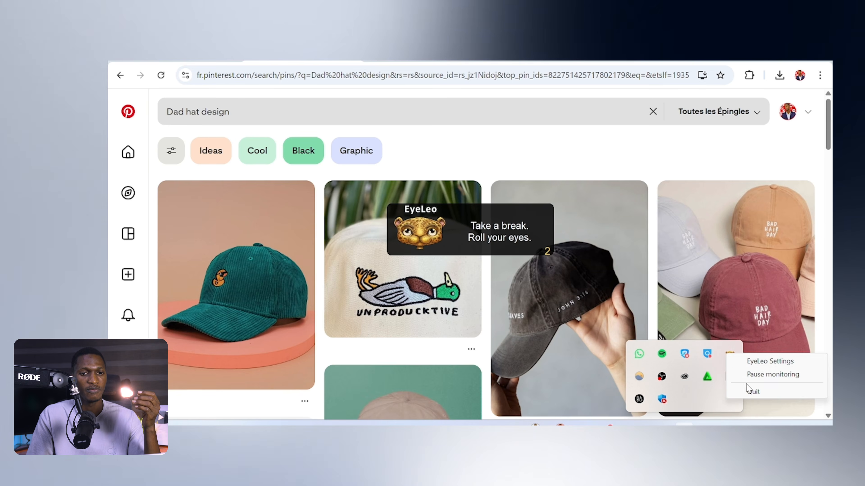
pyautogui.click(745, 391)
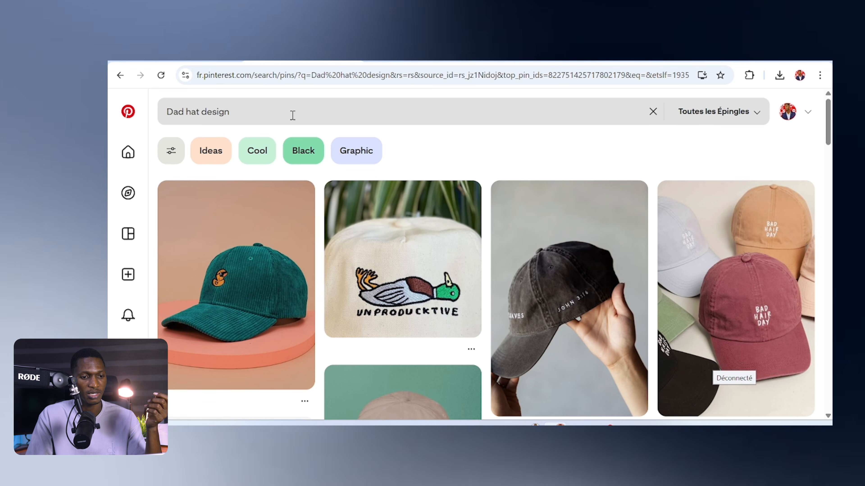
pyautogui.scroll(-5, 344, 254)
pyautogui.scroll(-10, 343, 254)
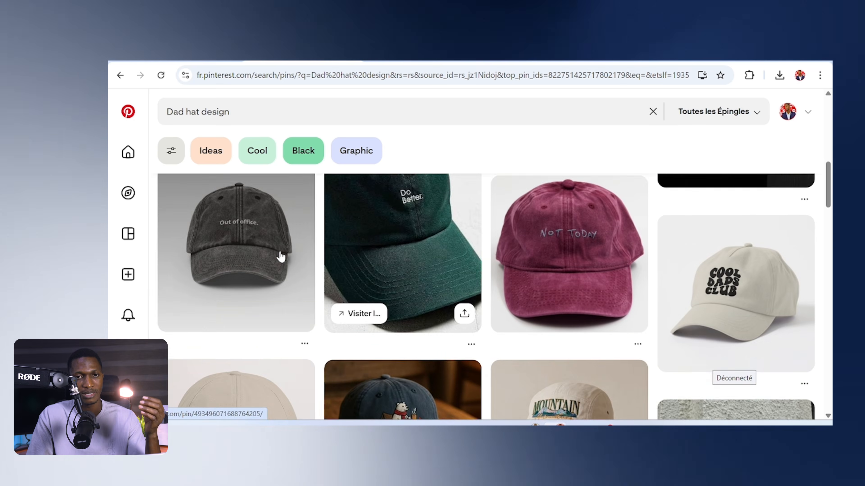
pyautogui.scroll(-5, 318, 259)
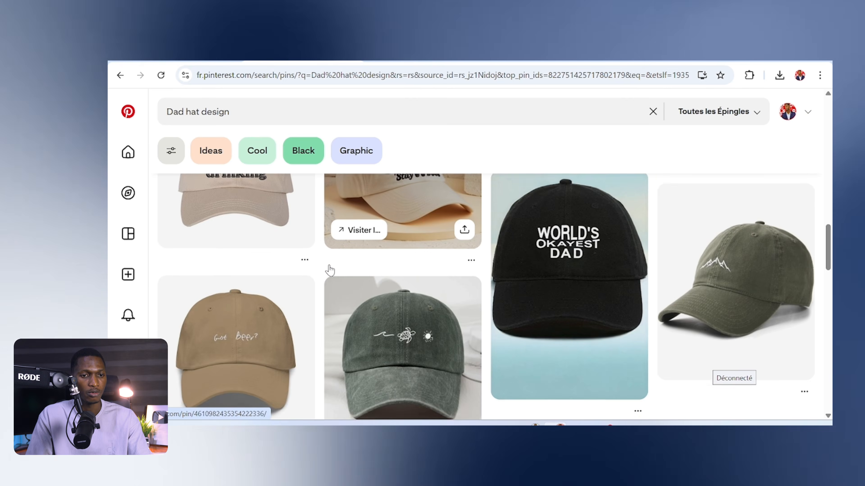
pyautogui.scroll(2, 350, 278)
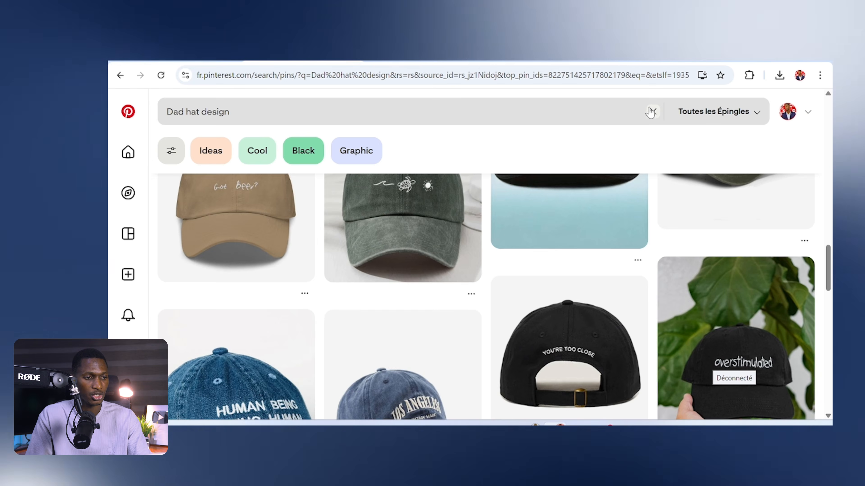
# Repeat the recent search "t shirt design minimalist" and look through the T-shirt designs
pyautogui.click(650, 111)
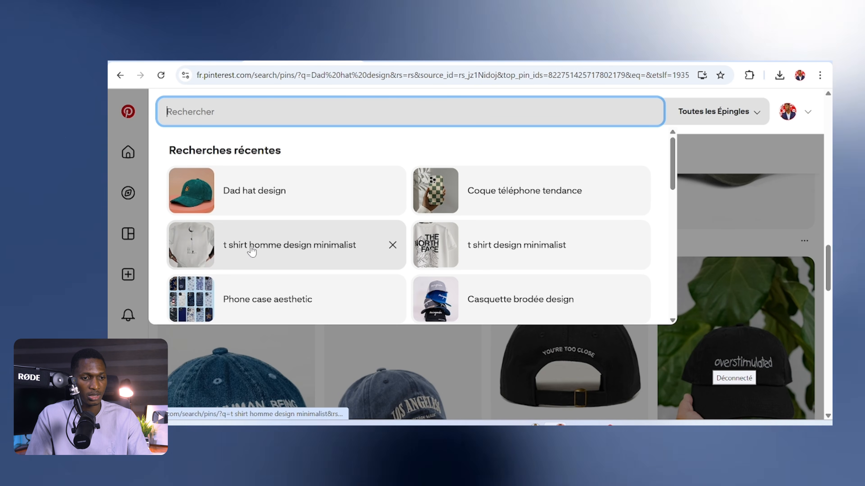
pyautogui.click(514, 261)
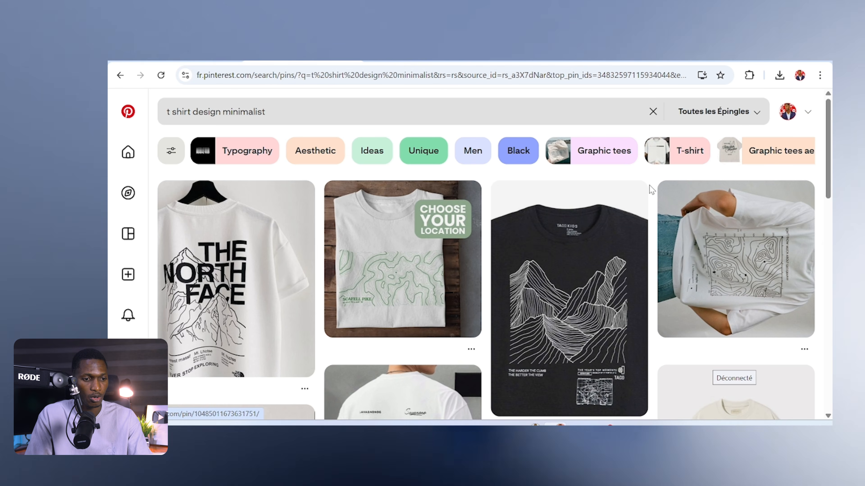
pyautogui.scroll(-10, 830, 224)
pyautogui.scroll(-15, 829, 224)
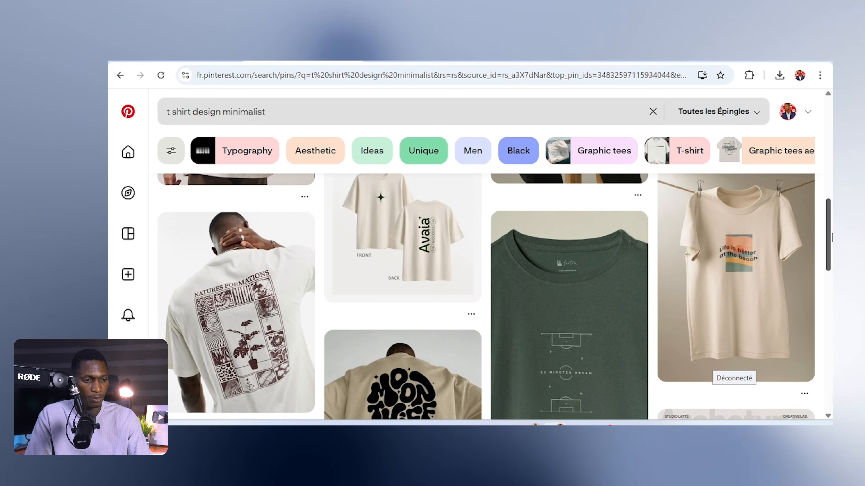
pyautogui.scroll(-15, 830, 224)
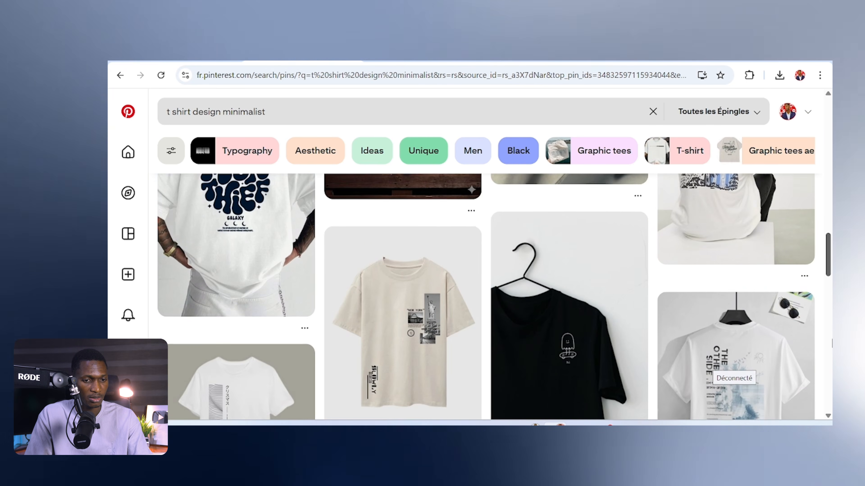
pyautogui.scroll(6, 793, 302)
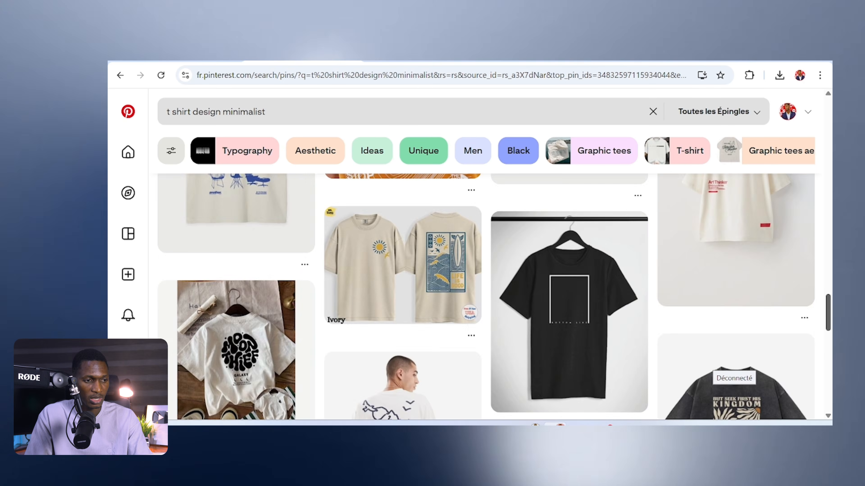
pyautogui.scroll(-3, 792, 302)
pyautogui.scroll(-10, 792, 301)
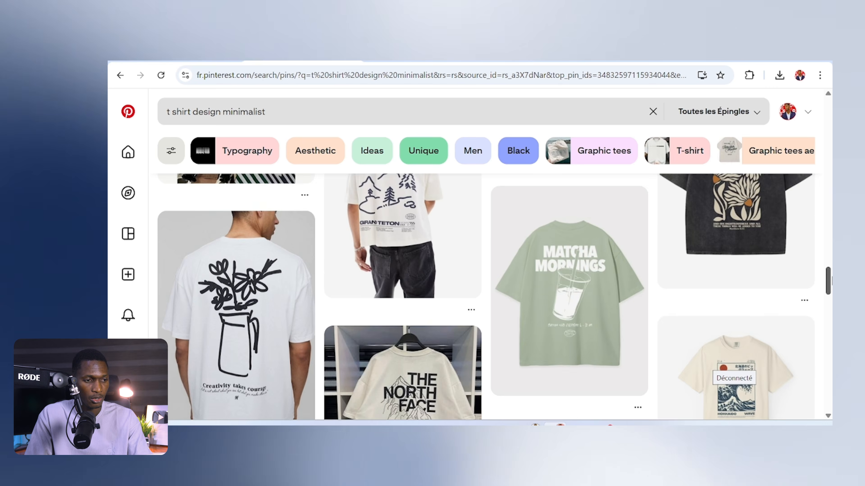
pyautogui.scroll(-8, 793, 302)
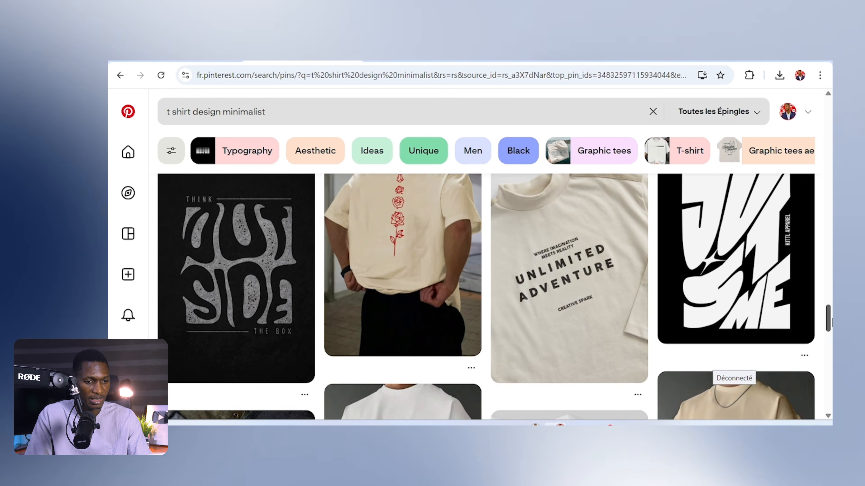
pyautogui.scroll(-2, 766, 380)
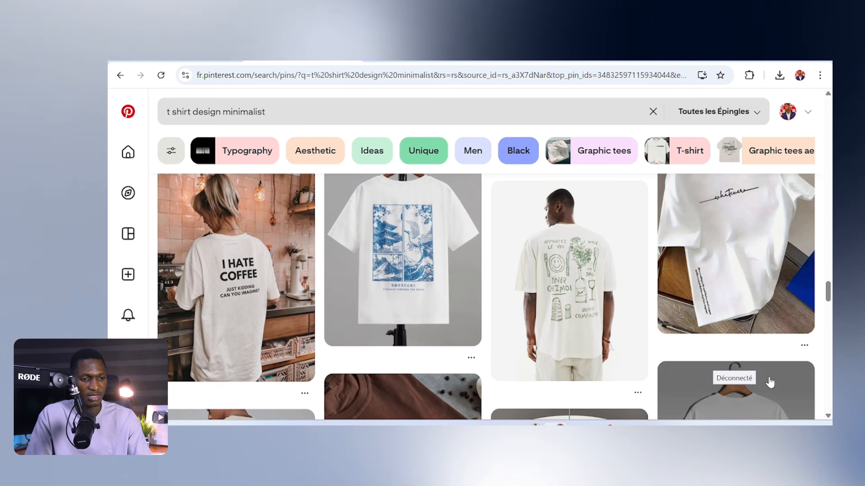
# Open the "I TOLD YA" T-shirt pin from the "I Hate Coffee" shirt's page and download its image
pyautogui.click(241, 279)
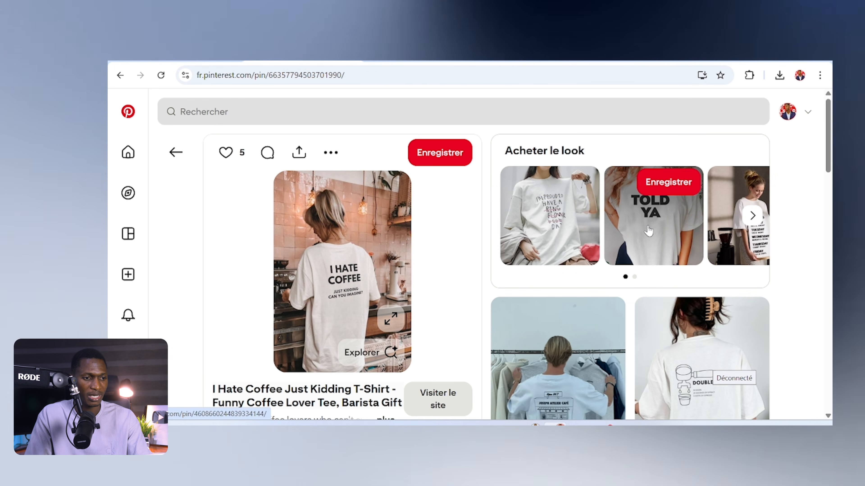
pyautogui.click(648, 231)
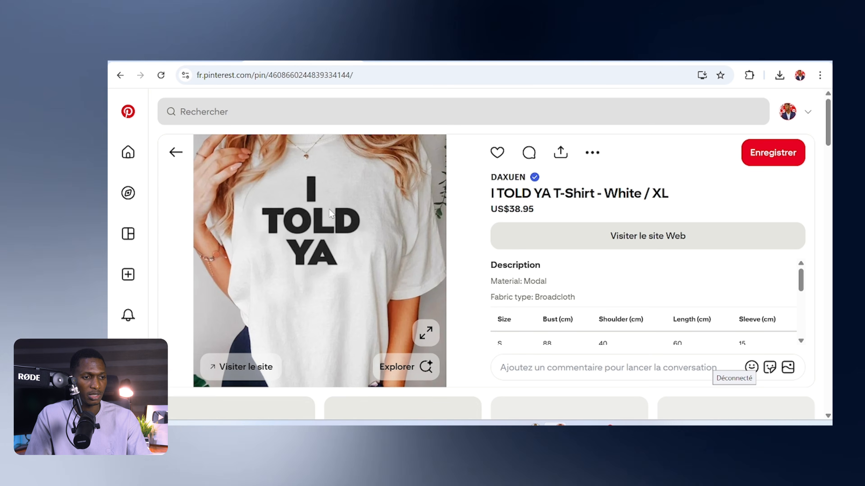
pyautogui.rightClick(285, 185)
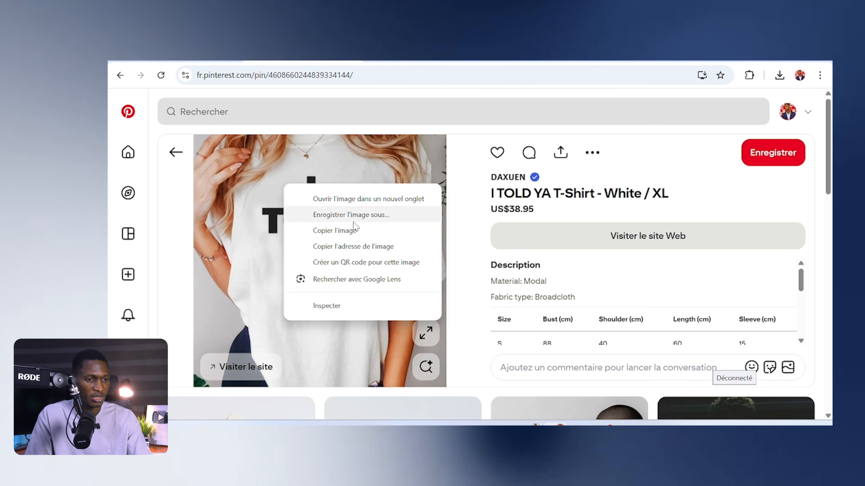
pyautogui.click(328, 164)
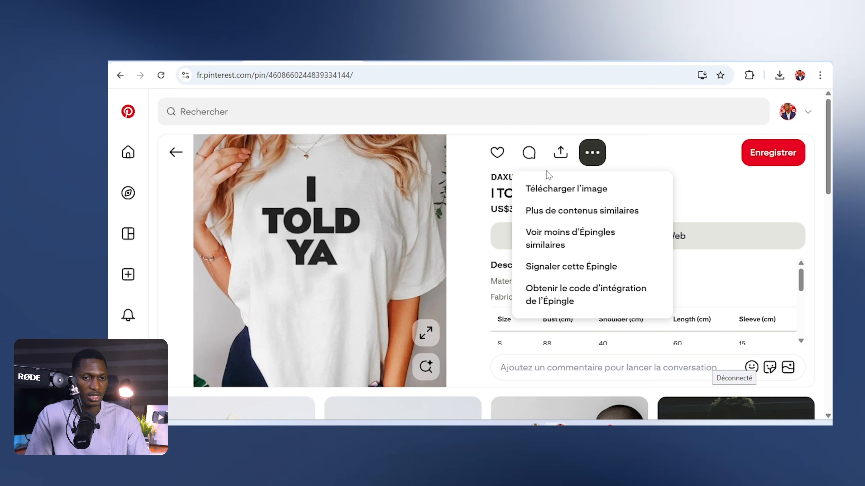
pyautogui.click(543, 189)
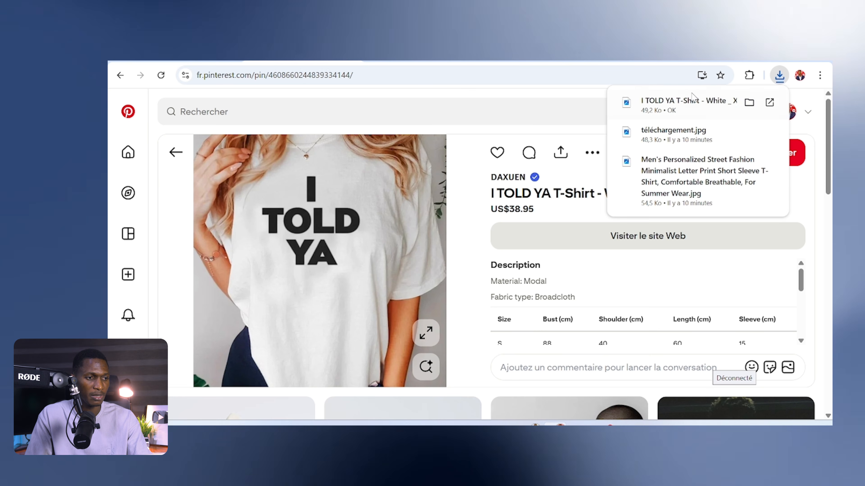
# Look over the pins related to the "I Hate Coffee" shirt and return to the "t shirt design minimalist" results
pyautogui.click(174, 150)
pyautogui.scroll(-6, 441, 212)
pyautogui.scroll(2, 807, 274)
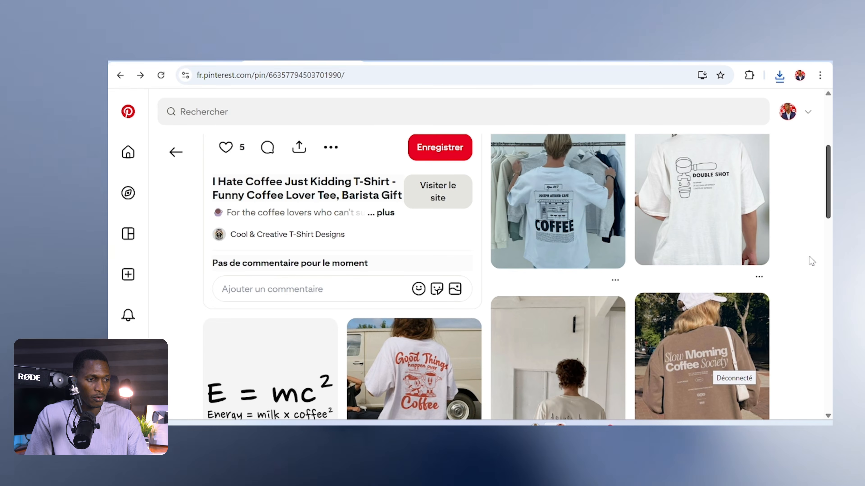
pyautogui.scroll(4, 812, 261)
pyautogui.click(175, 152)
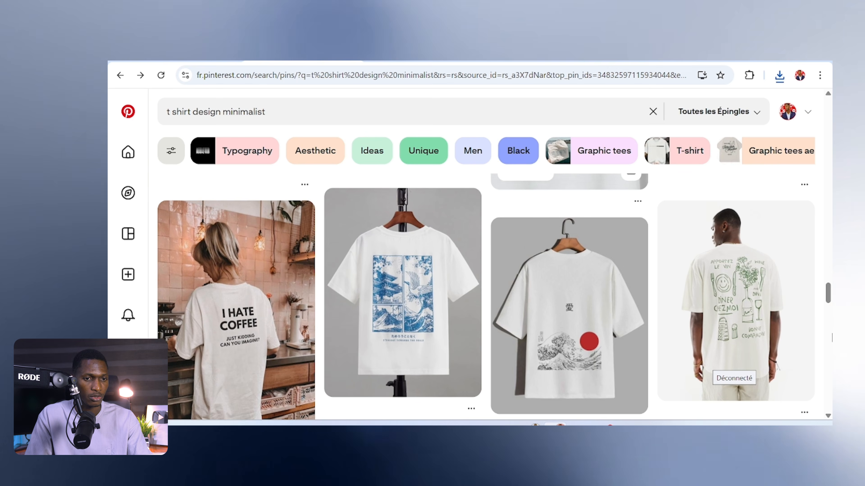
# Search again for "Coque téléphone tendance" and download the image of the Acaso phone case with wavy stripes and stars
pyautogui.click(653, 112)
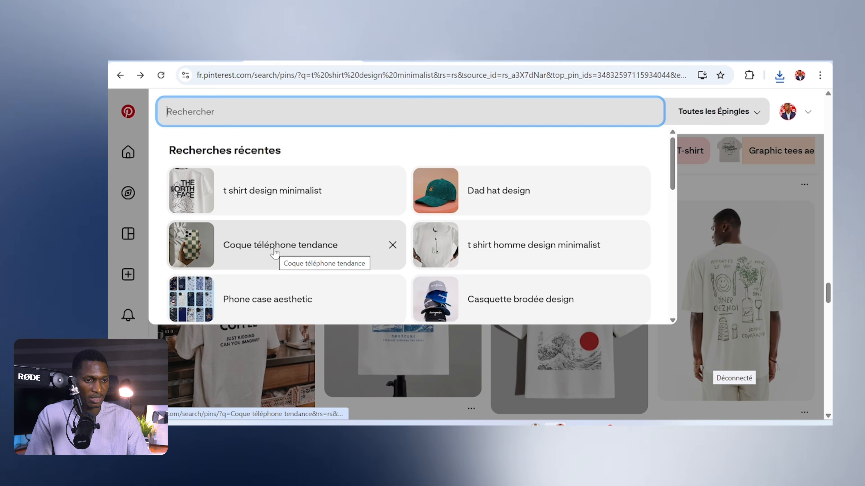
pyautogui.click(287, 244)
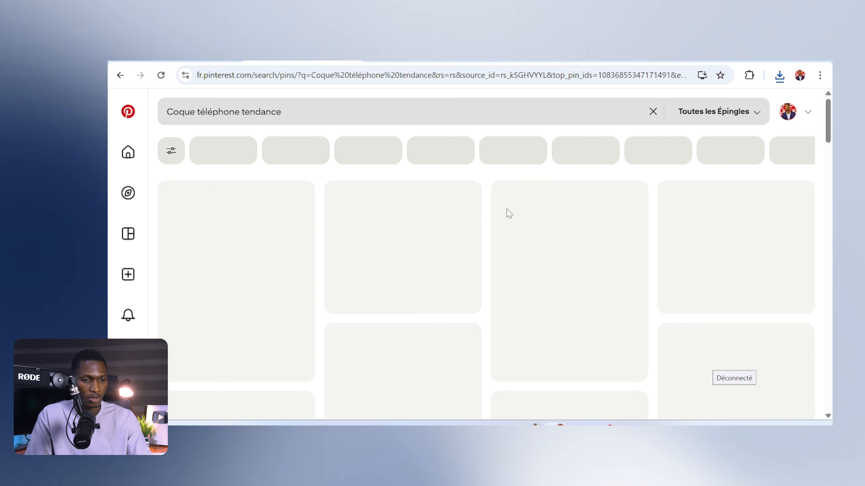
pyautogui.scroll(-5, 204, 241)
pyautogui.click(204, 240)
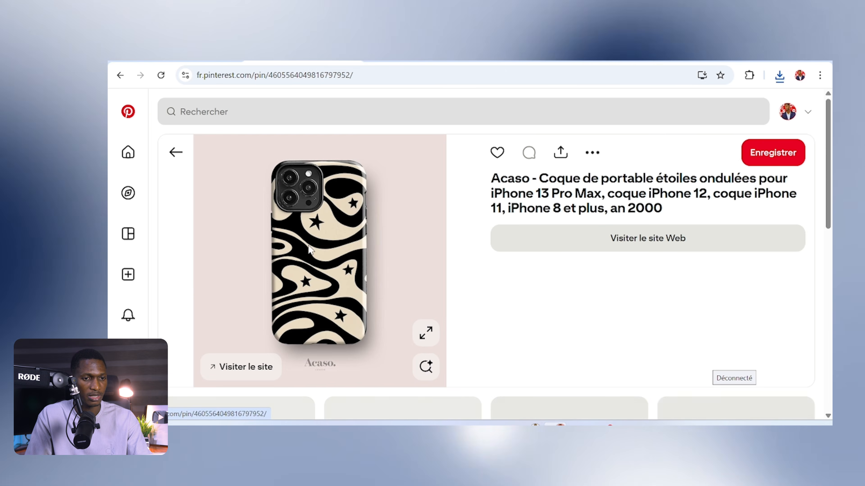
pyautogui.click(594, 153)
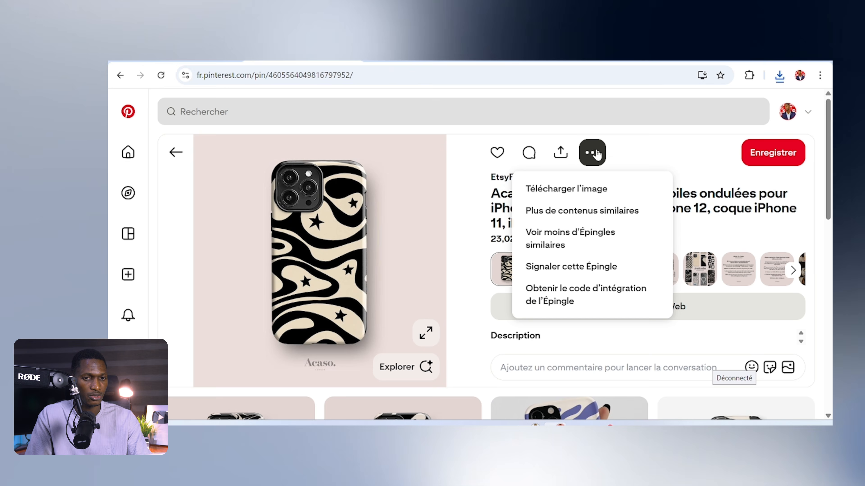
pyautogui.click(544, 188)
pyautogui.click(175, 153)
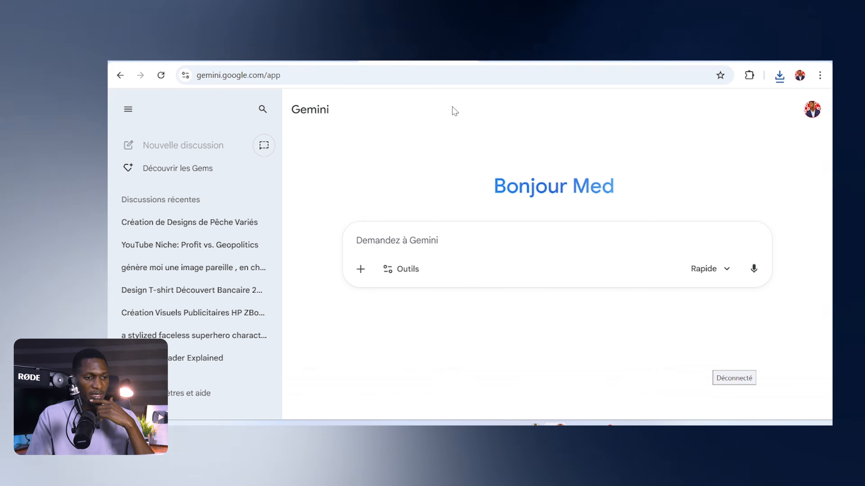
# Open the recent discussion "Création de Designs de Pêche Variés" and examine its source T-shirt, prompt and generated fishing designs
pyautogui.click(221, 222)
pyautogui.scroll(15, 543, 256)
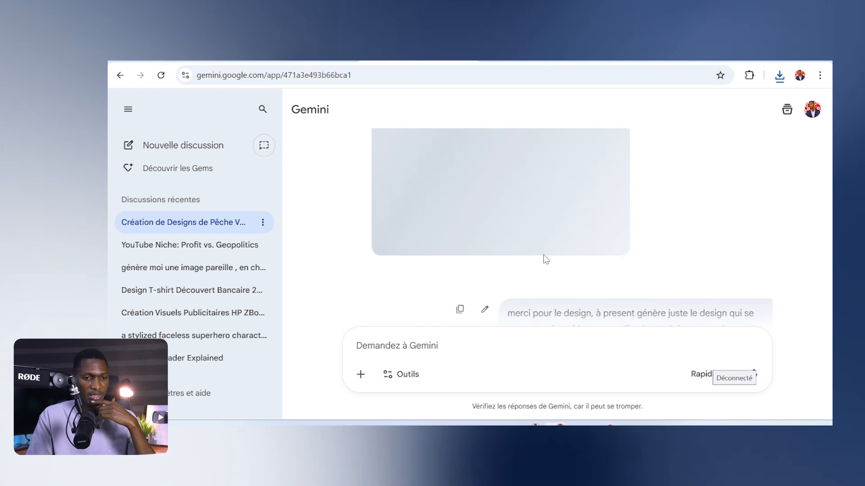
pyautogui.scroll(-10, 562, 232)
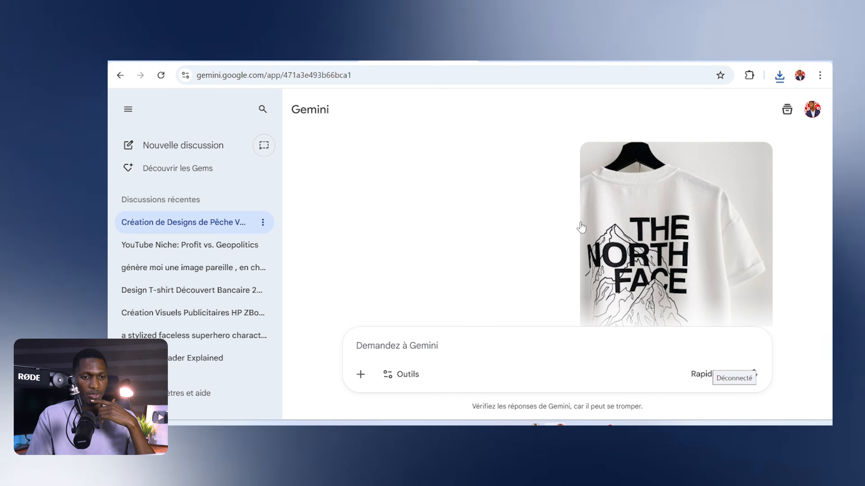
pyautogui.scroll(6, 544, 210)
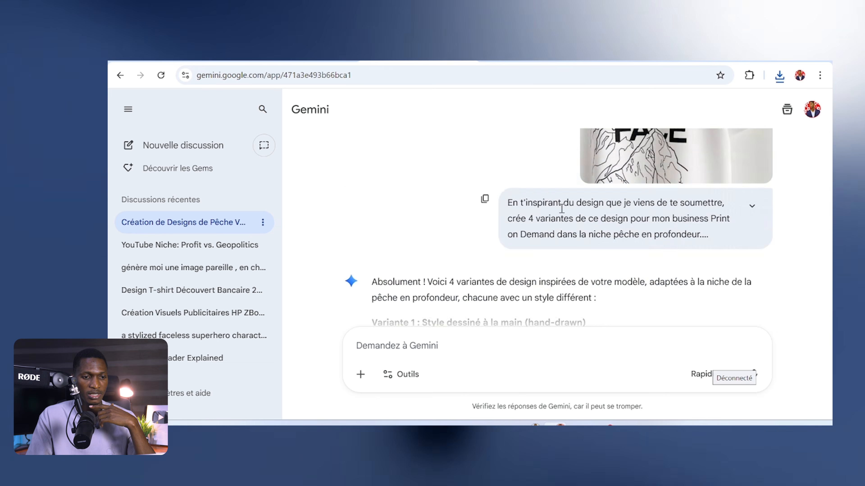
pyautogui.scroll(-8, 676, 212)
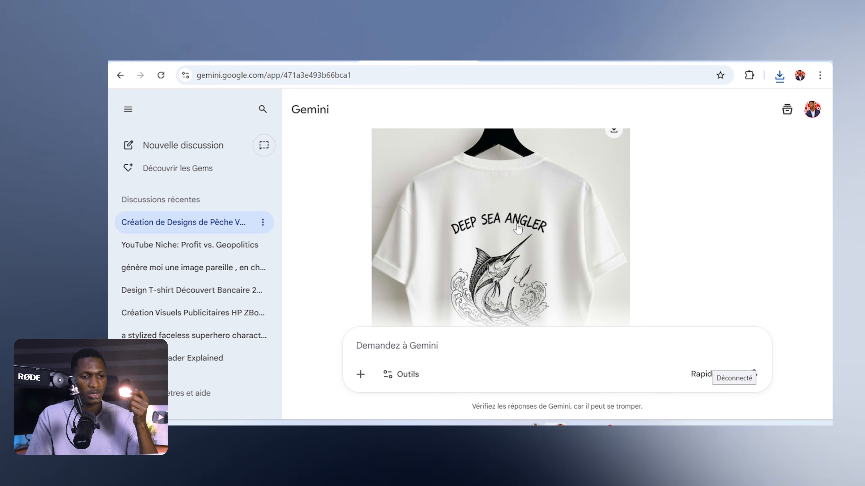
pyautogui.scroll(-10, 518, 228)
pyautogui.scroll(4, 485, 221)
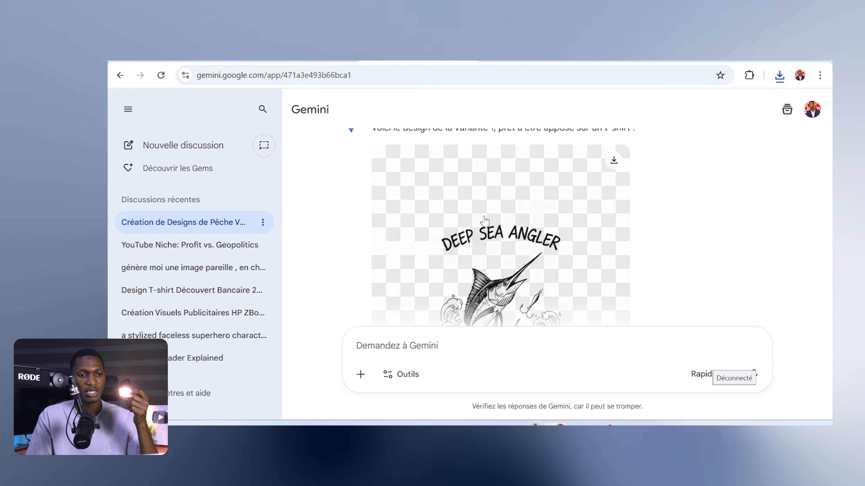
pyautogui.scroll(-2, 487, 243)
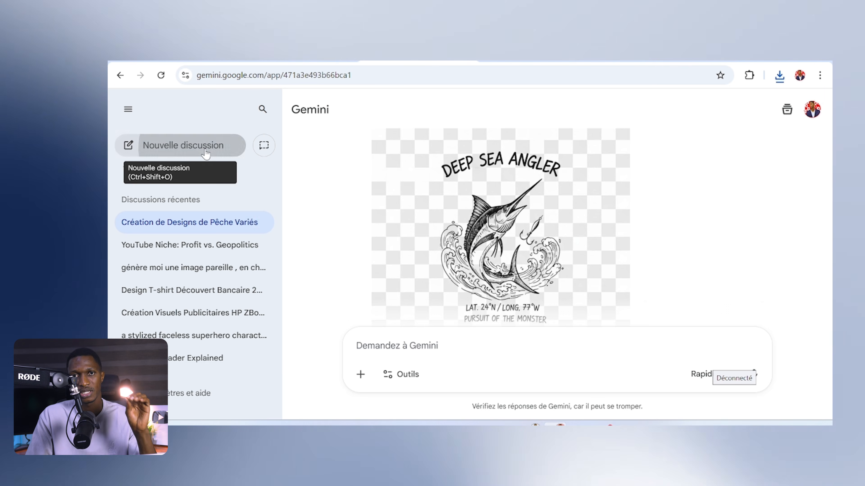
# Start a new discussion in image creation mode and attach the downloaded file "I TOLD YA T-Shirt - White _ XL.jpg"
pyautogui.click(206, 154)
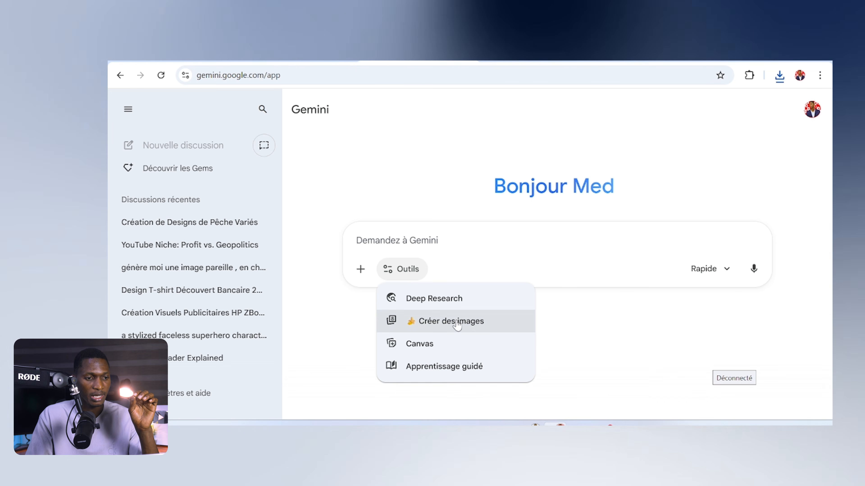
pyautogui.click(451, 327)
pyautogui.click(361, 271)
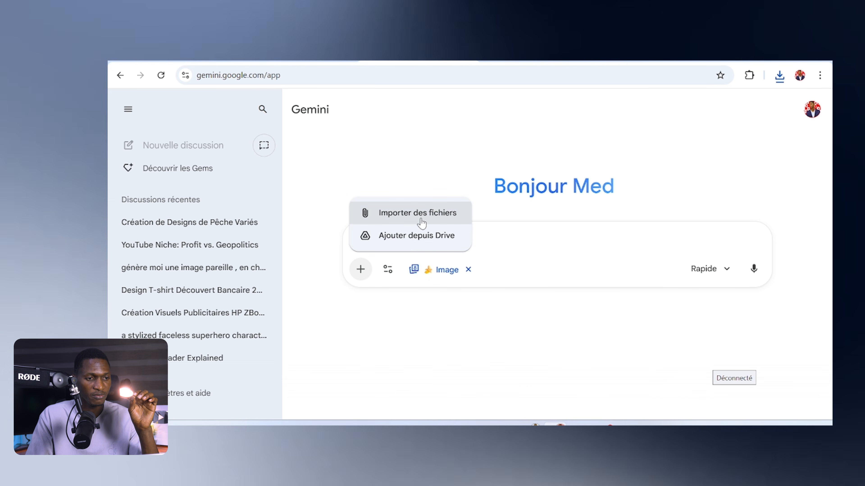
pyautogui.click(422, 218)
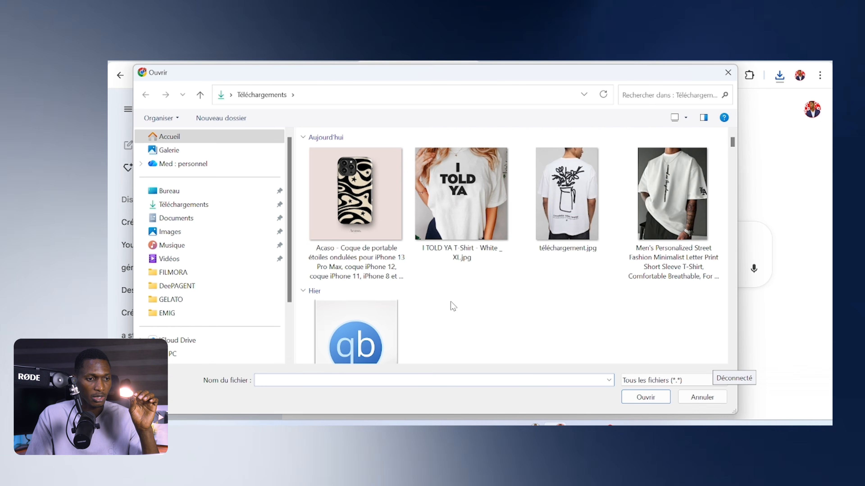
pyautogui.click(461, 201)
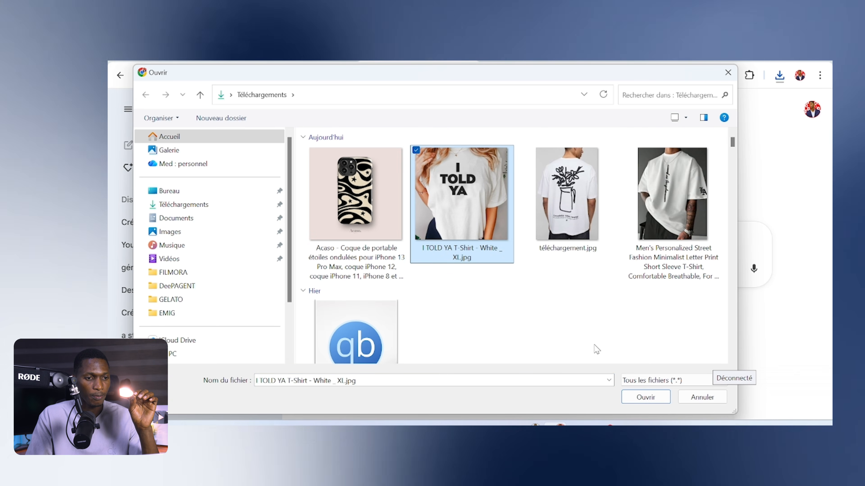
pyautogui.click(646, 397)
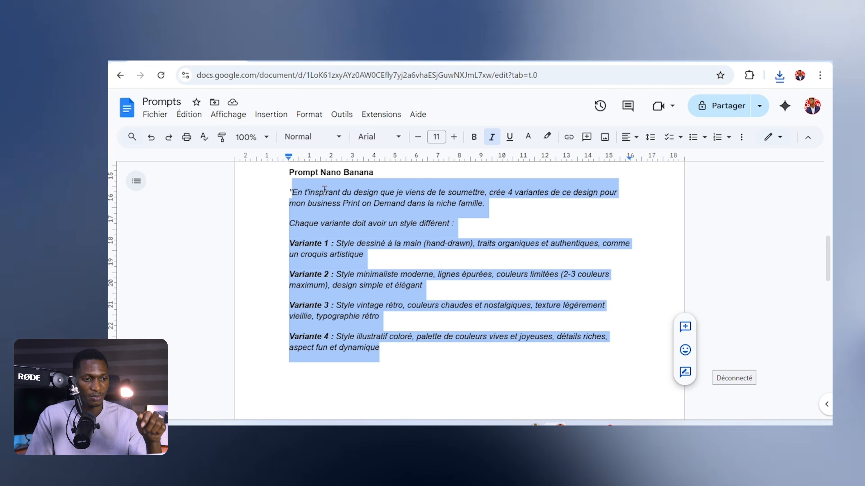
# In the "Prompts" Google Docs document, change the Nano Banana prompt's niche to "pêche en profondeur" and copy the whole prompt
pyautogui.click(324, 191)
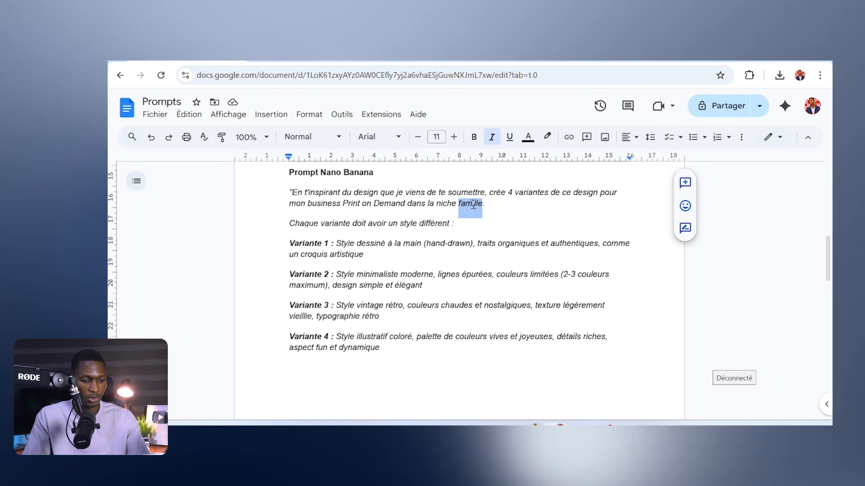
pyautogui.write('pêch')
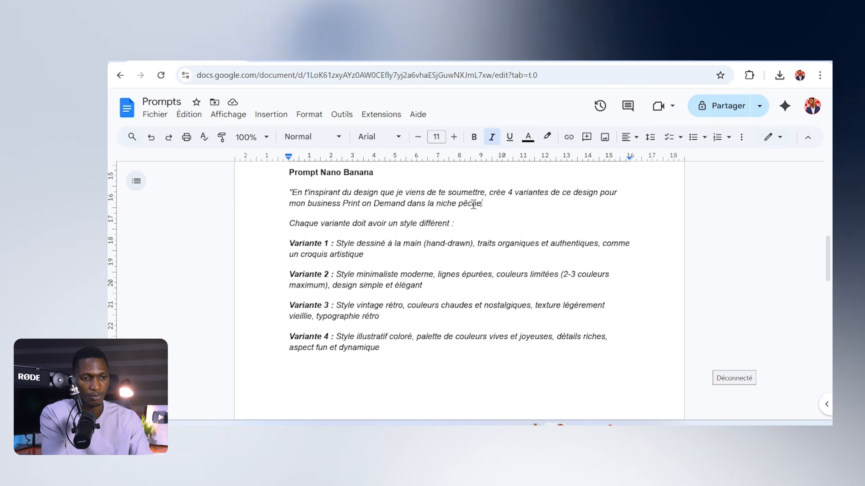
pyautogui.write('e')
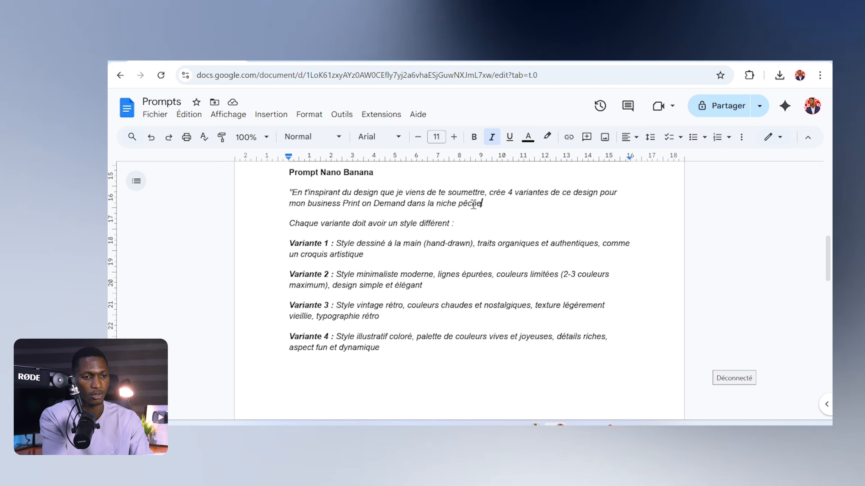
pyautogui.write(' en profondeur.')
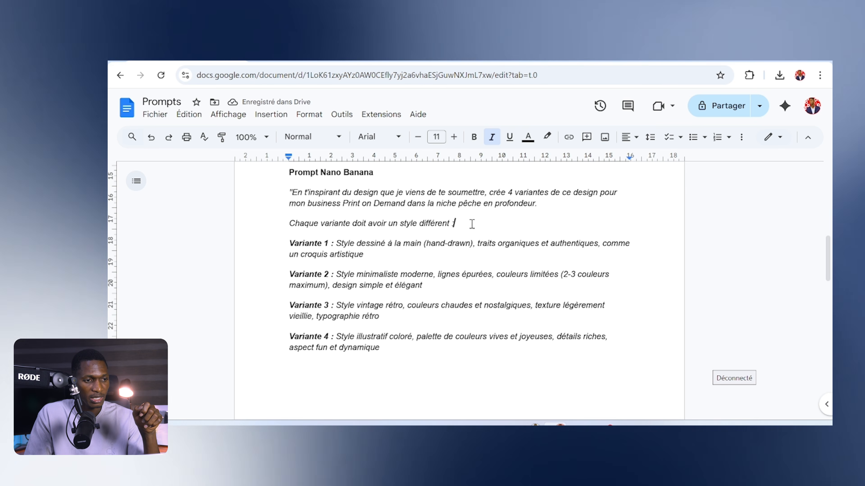
pyautogui.moveTo(395, 369); pyautogui.dragTo(317, 242)
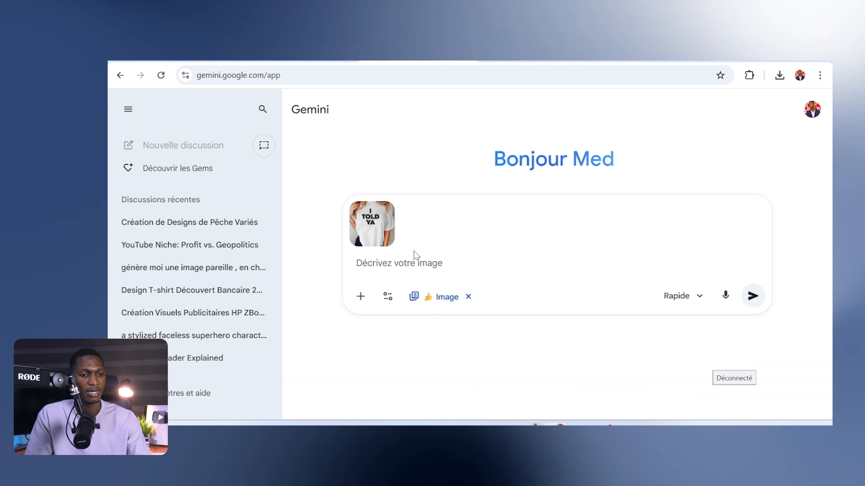
# Back in Gemini, insert the copied four-variant "pêche en profondeur" prompt beside the attached T-shirt image and submit it
pyautogui.write("En t'inspirant du design que je viens de te soumettre, crée 4 variantes de ce design pour mon business Print on Demand dans la niche pêche en profondeur. Chaque variante doit avoir un style différent : Variante 1 : Style dessiné à la main (hand-drawn), traits organiques et authentiques, comme un croquis artistique Variante 2 : Style minimaliste moderne, lignes épurées, couleurs limitées (2-3 couleurs maximum), design simple et élégant Variante 3 : Style vintage rétro, couleurs chaudes et nostalgiques, texture légèrement vieillie, typographie rétro Variante 4 : Style illustratif coloré, palette de couleurs vives et joyeuses, détails riches, aspect fun et dynamique")
pyautogui.scroll(3, 404, 242)
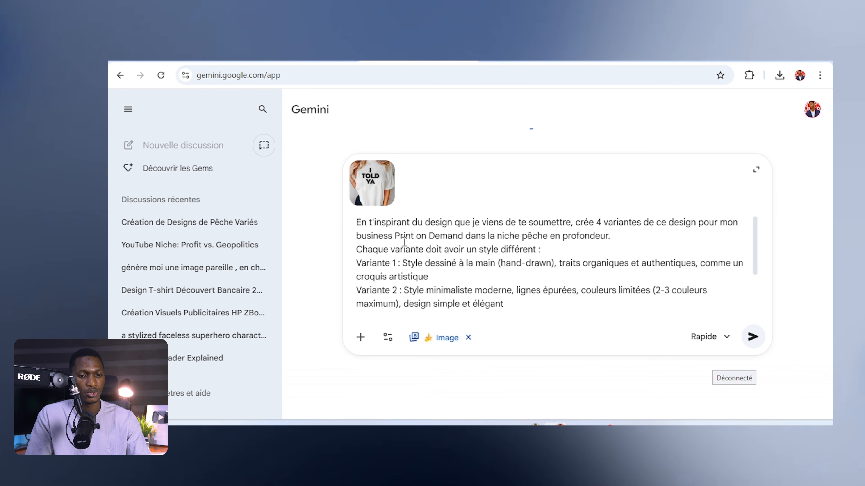
pyautogui.click(708, 337)
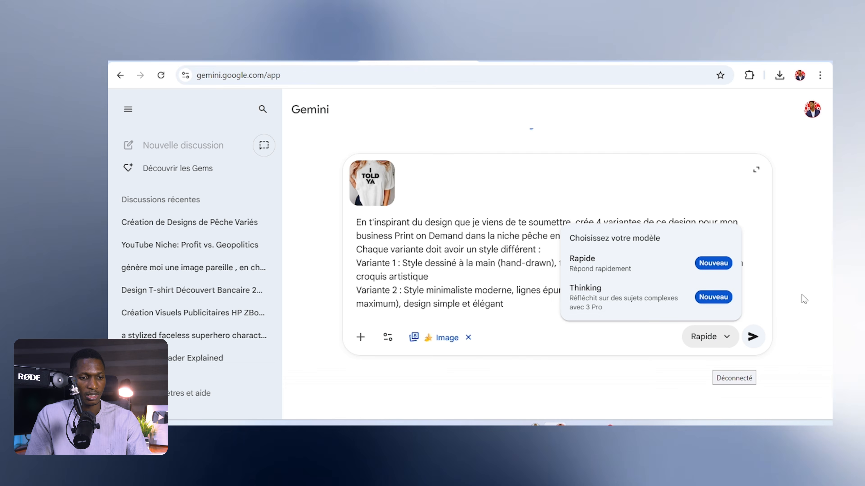
pyautogui.click(797, 300)
pyautogui.click(753, 336)
# Examine the generated hand-drawn variant 1 against the submitted T-shirt image and prompt
pyautogui.scroll(5, 568, 218)
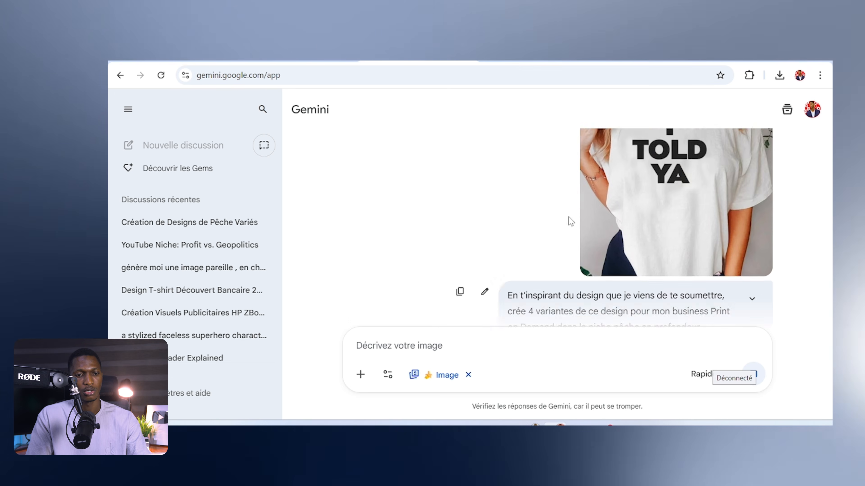
pyautogui.scroll(-5, 569, 218)
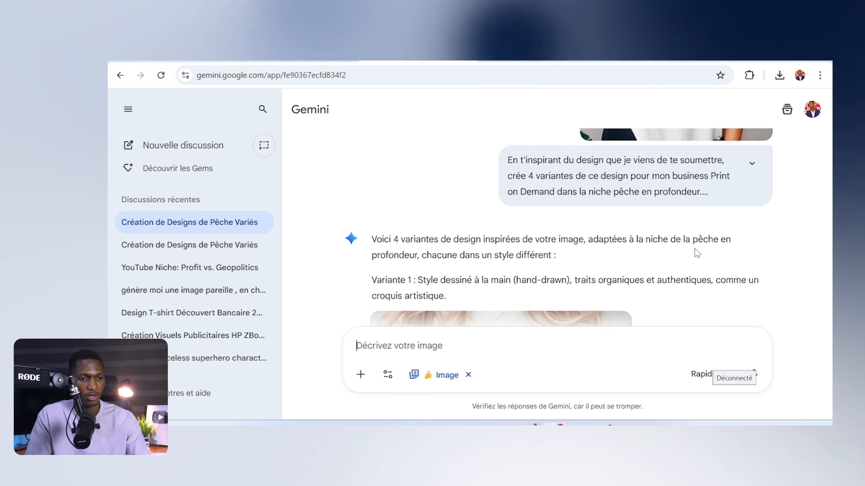
pyautogui.scroll(-5, 637, 242)
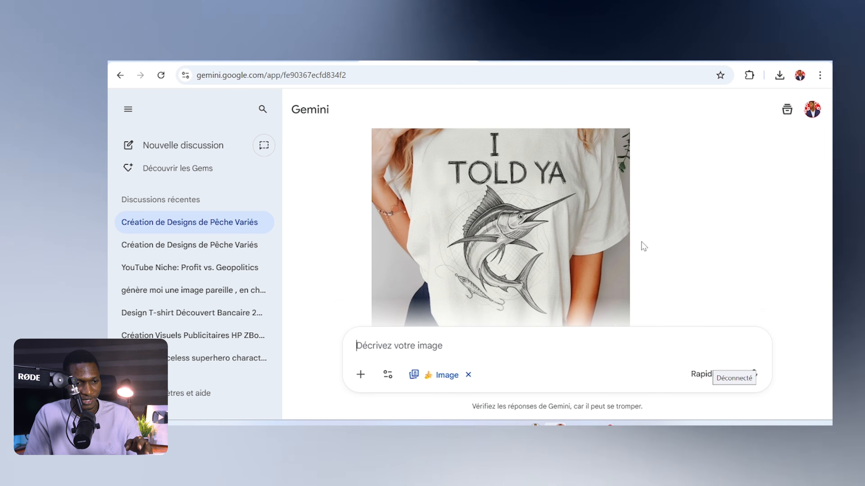
pyautogui.scroll(1, 527, 234)
pyautogui.scroll(-3, 527, 234)
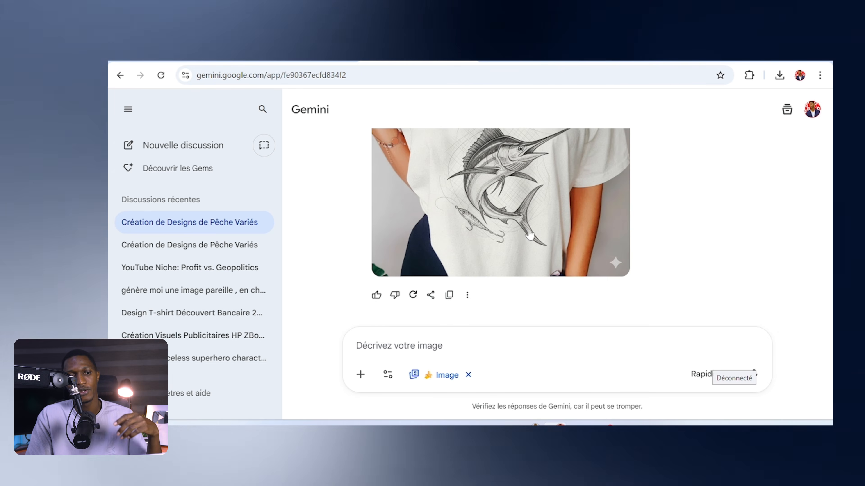
pyautogui.scroll(5, 570, 269)
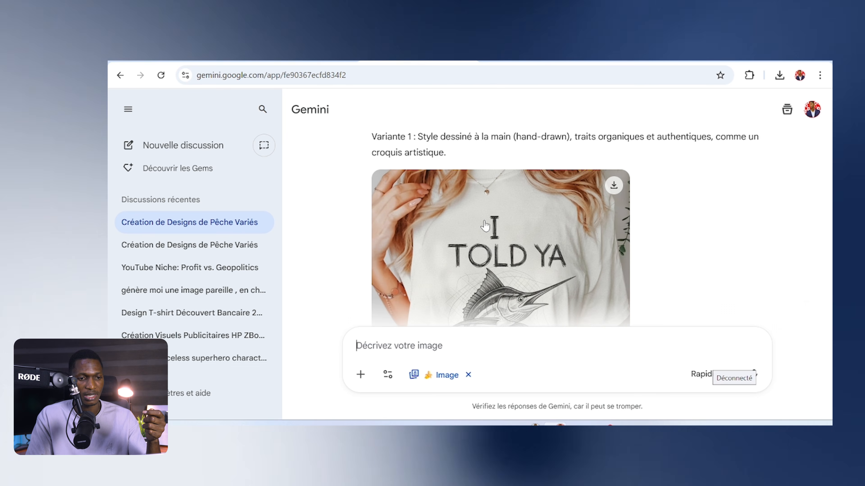
pyautogui.scroll(-2, 477, 282)
# Send a French follow-up asking Gemini to continue with the other designs, adapt the text into French and choose wording that captures enthusiasts' attention
pyautogui.click(433, 344)
pyautogui.write('merci, tu')
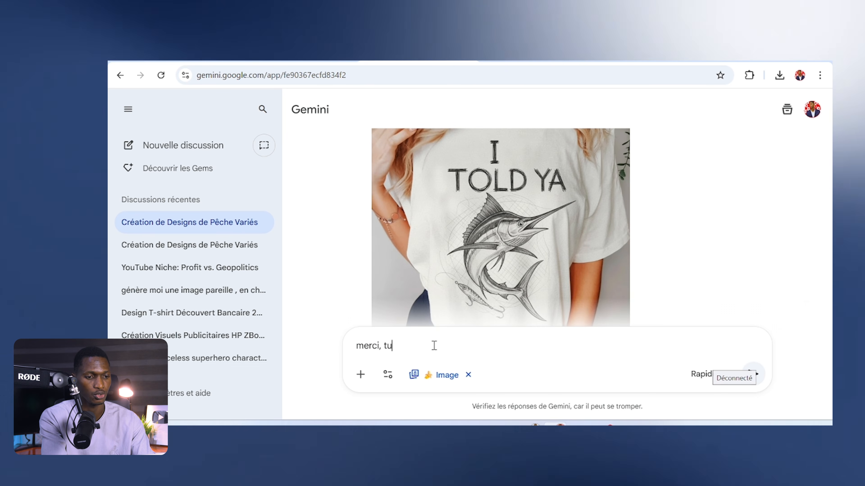
pyautogui.write(' peux continuer avec les autres design, et surtout adap')
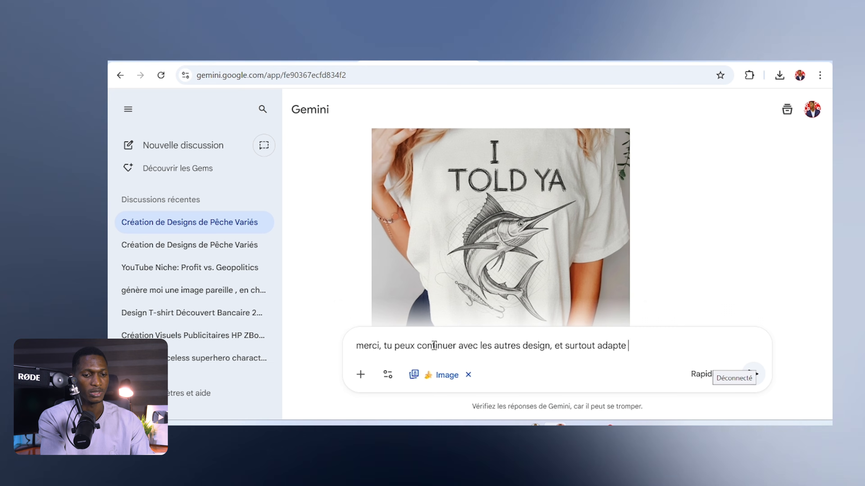
pyautogui.write('t en français, et choisi')
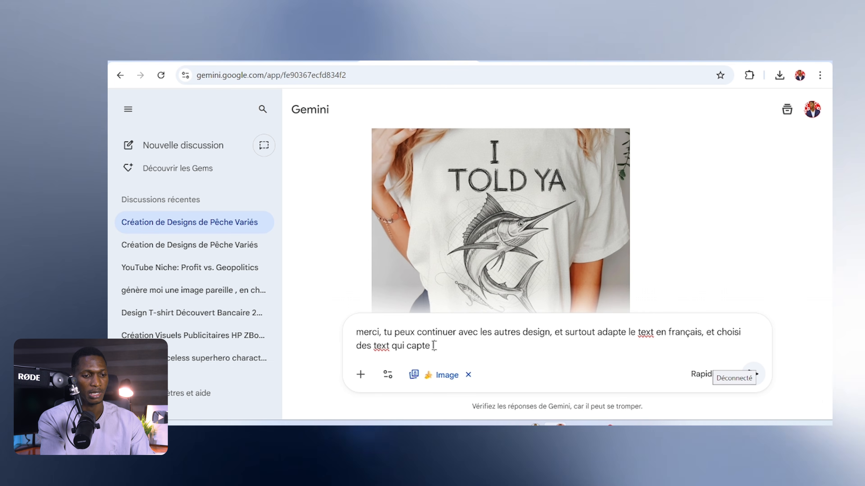
pyautogui.write('pour les passionné réellement.')
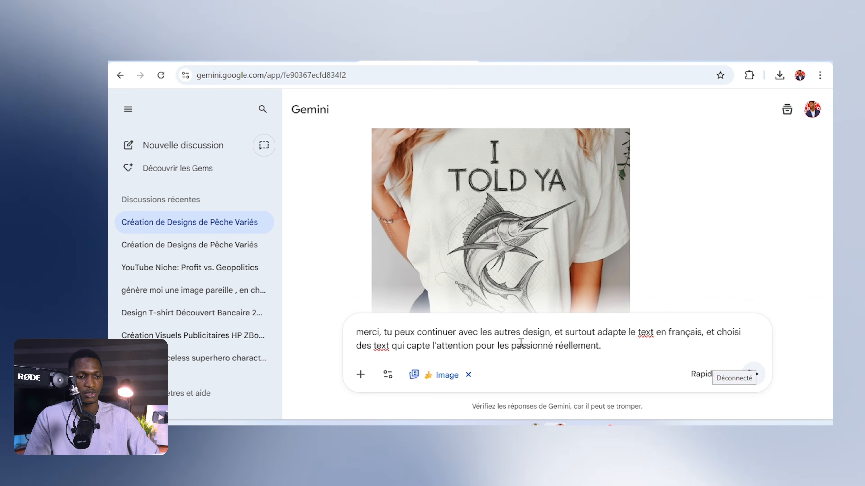
pyautogui.scroll(5, 618, 277)
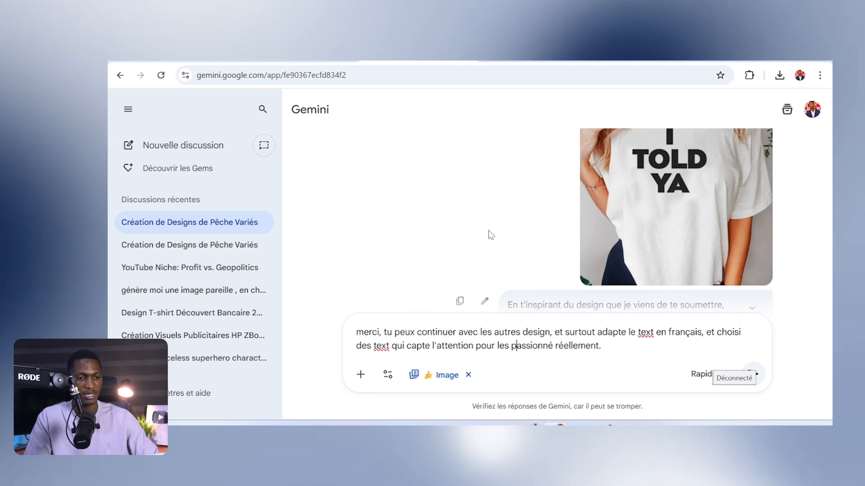
pyautogui.scroll(-7, 489, 234)
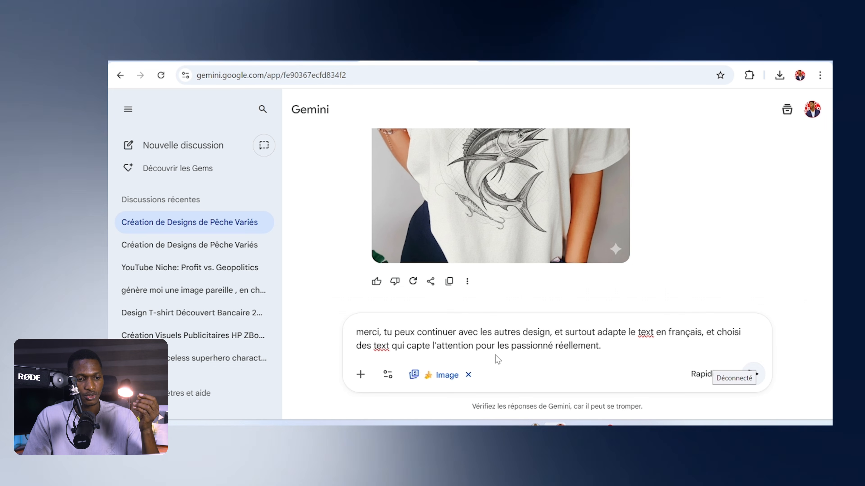
pyautogui.click(758, 377)
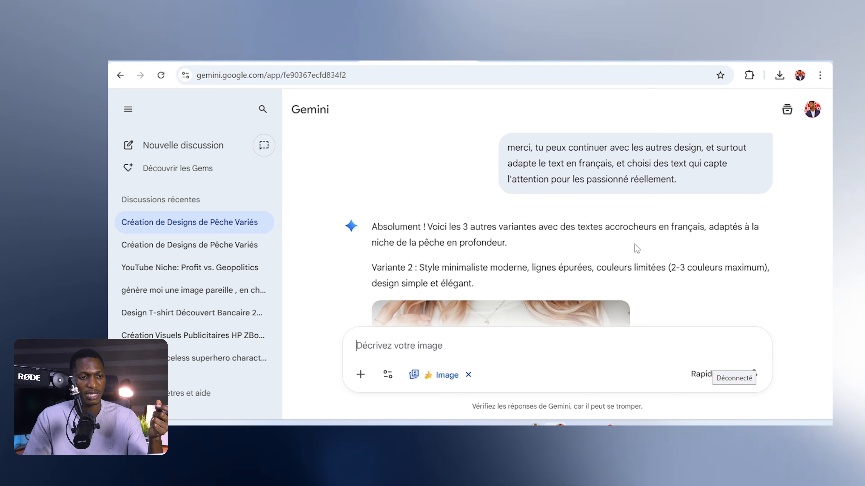
# Turn off image mode and send a French follow-up asking for only the last T-shirt's design on a transparent background, ready to print
pyautogui.scroll(-5, 558, 249)
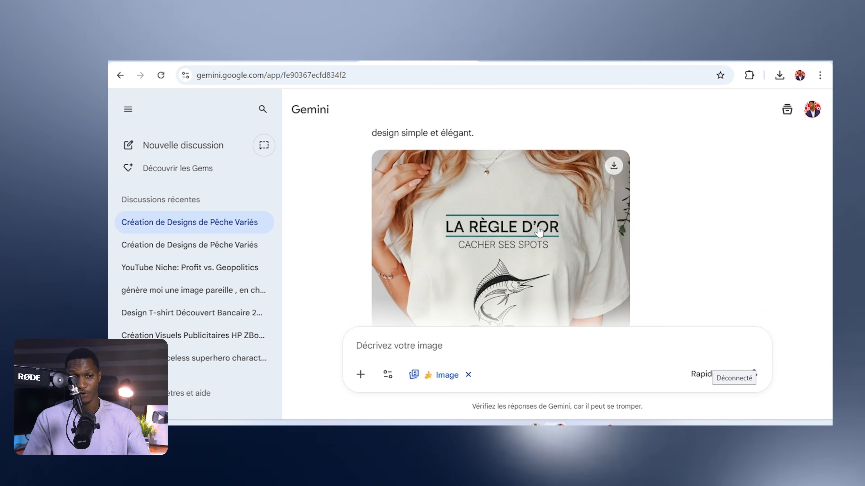
pyautogui.scroll(-1, 596, 247)
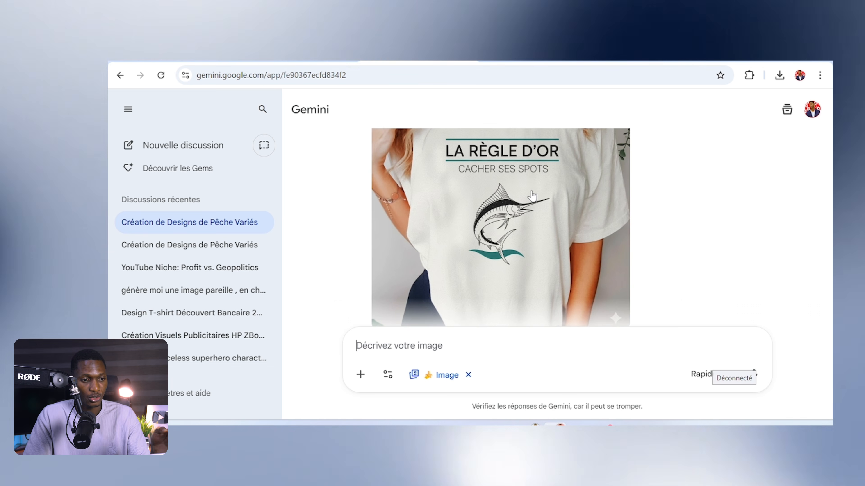
pyautogui.scroll(3, 532, 196)
pyautogui.scroll(-4, 532, 196)
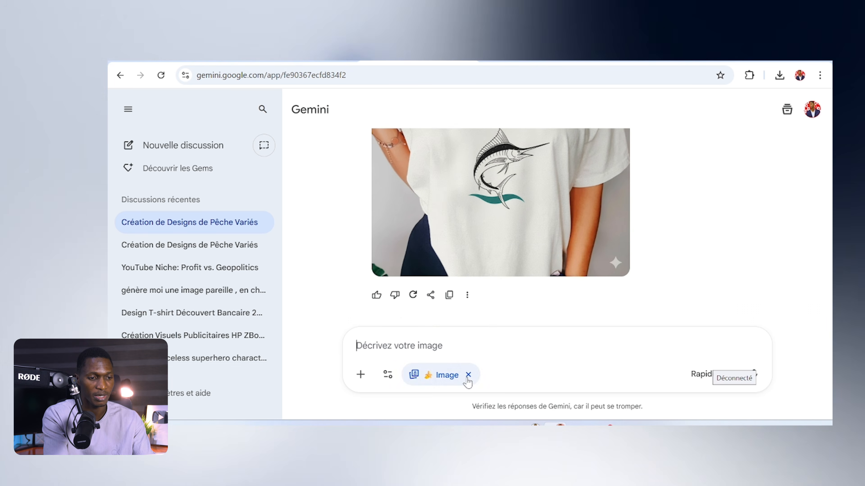
pyautogui.click(468, 375)
pyautogui.write('Merci pour cette de')
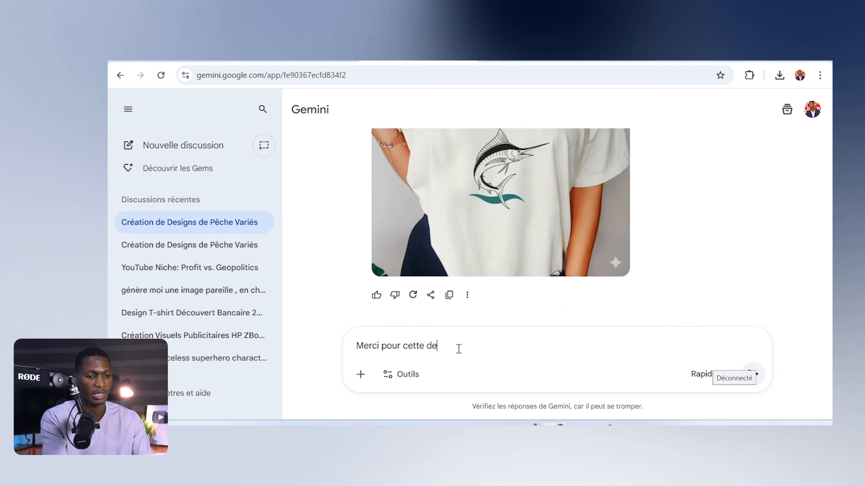
pyautogui.write('rnière image, à present,')
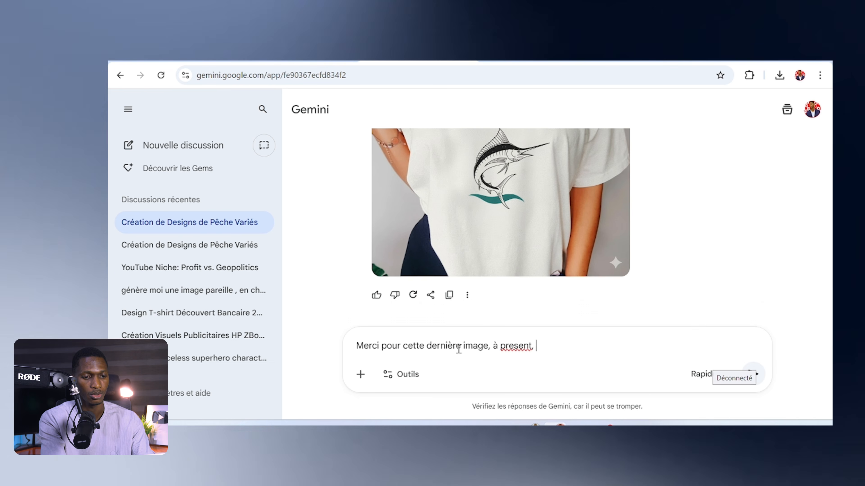
pyautogui.write(' donne moi juste le design a')
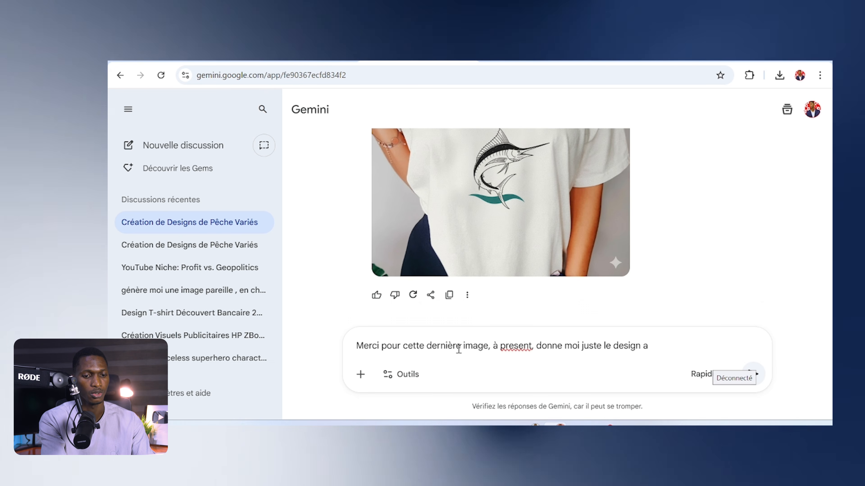
pyautogui.press('BackSpace')
pyautogui.write('sur le t-shirt, en fond')
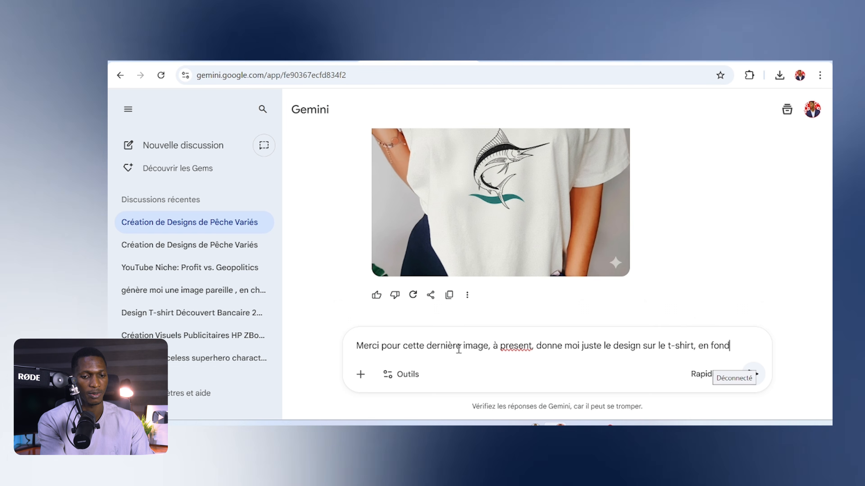
pyautogui.write(' tranparent. (pas')
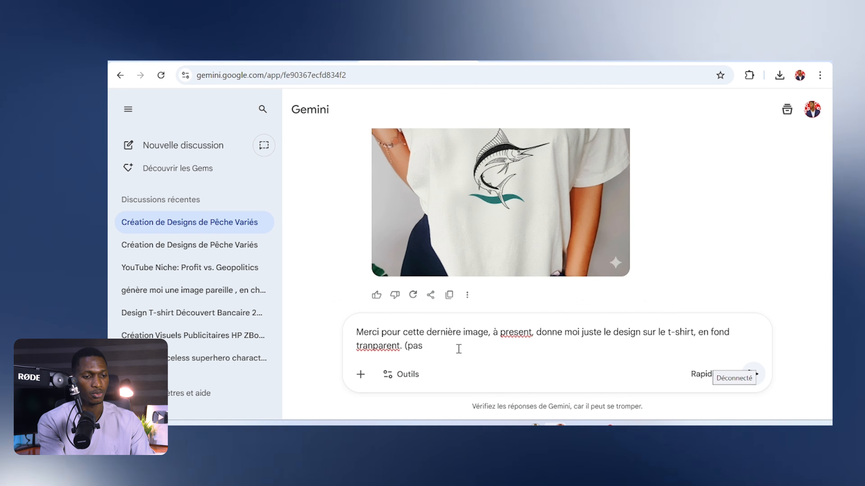
pyautogui.write(' tout le t-shirt, just')
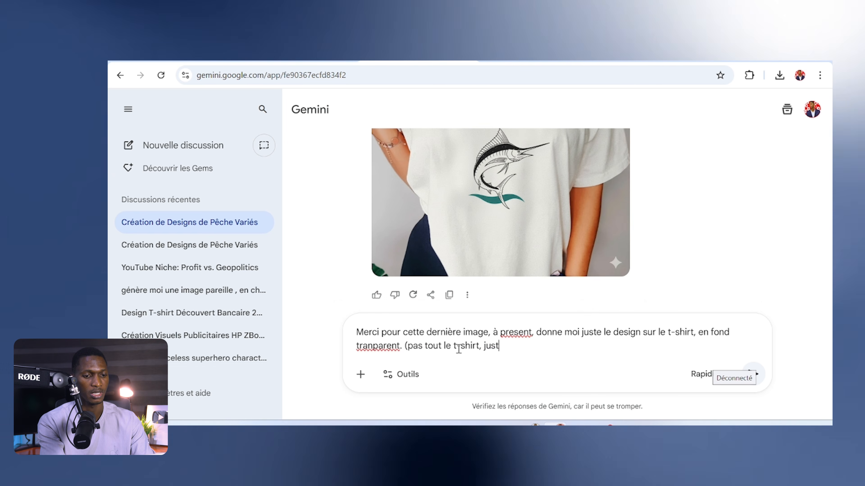
pyautogui.write(' le design, pour imprimer')
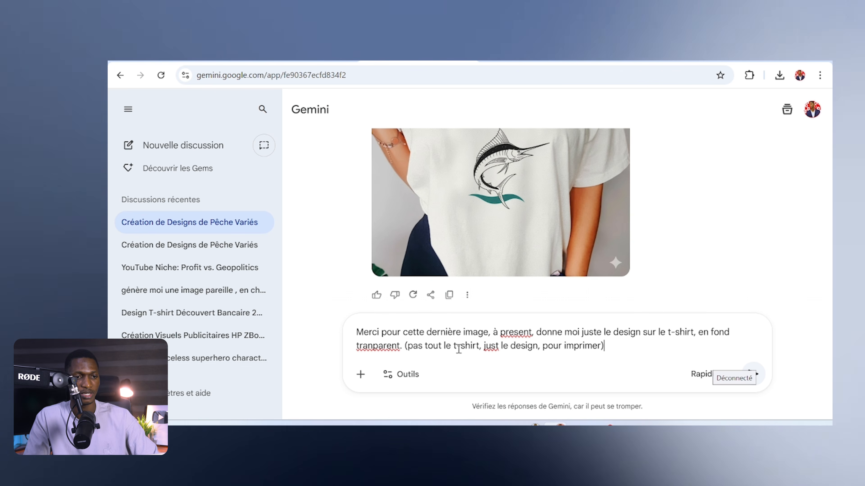
pyautogui.press('Return')
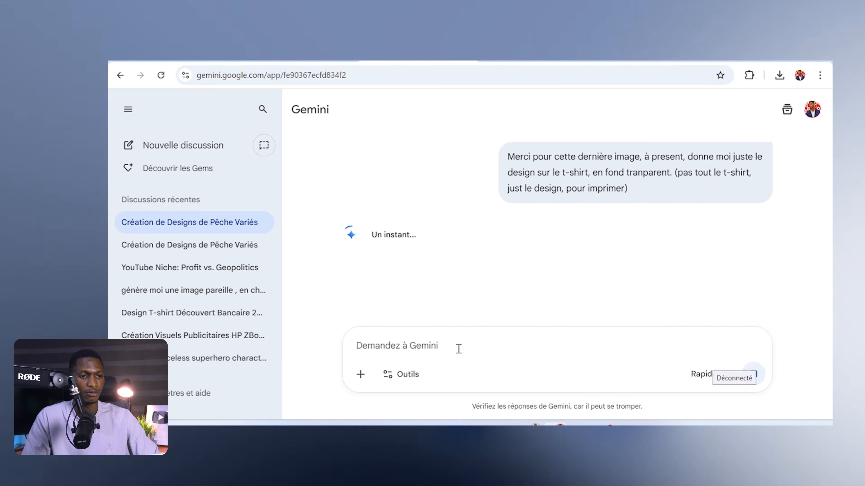
# Open the isolated "LA RÈGLE D'OR" marlin design in full view, download it and check it in the recent downloads
pyautogui.scroll(10, 482, 276)
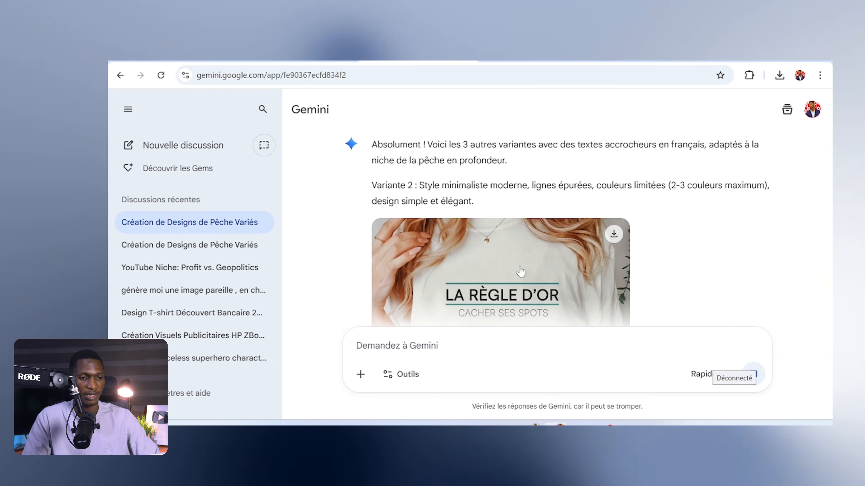
pyautogui.scroll(-2, 504, 266)
pyautogui.scroll(-10, 521, 252)
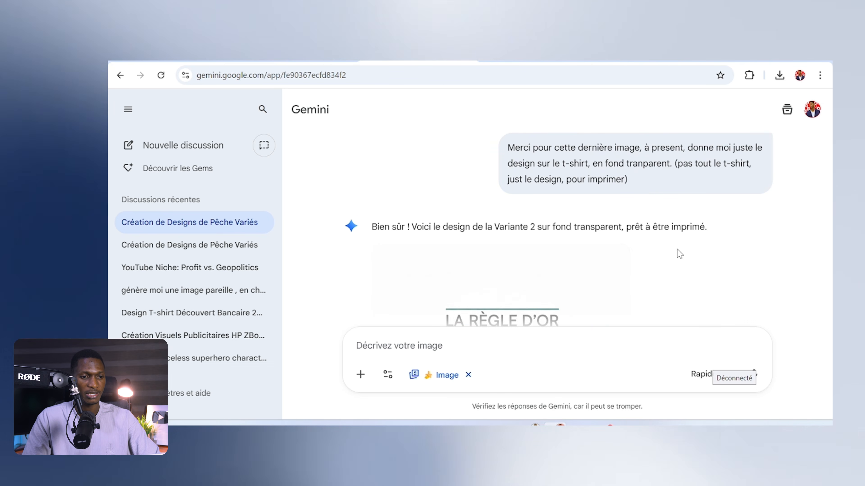
pyautogui.scroll(2, 679, 245)
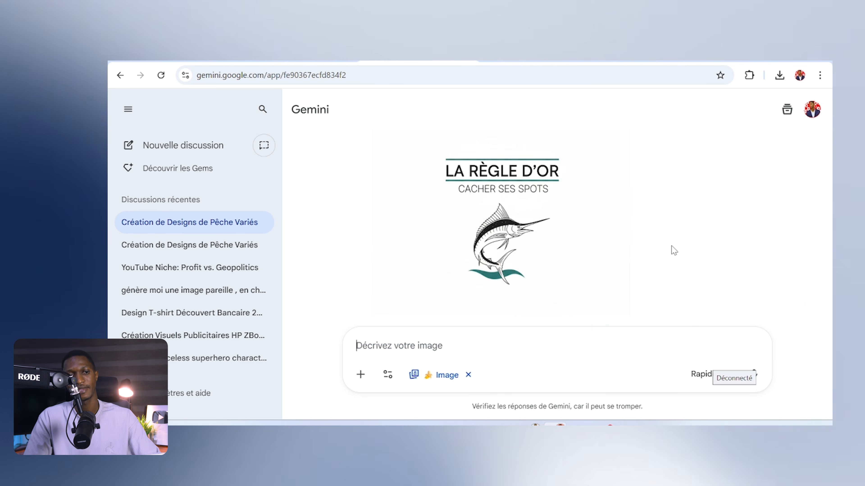
pyautogui.click(489, 206)
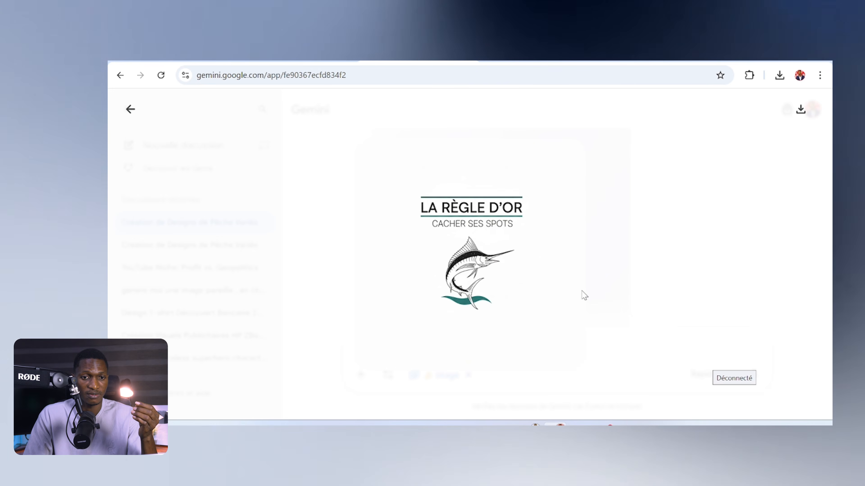
pyautogui.click(800, 109)
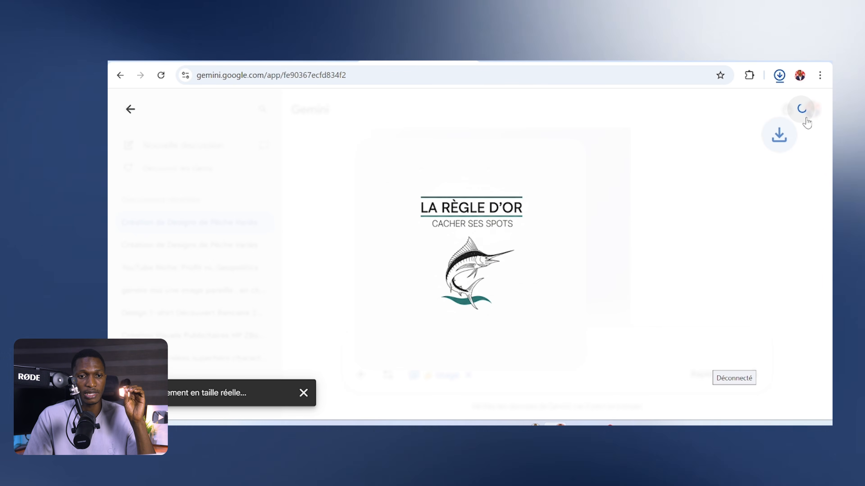
pyautogui.click(779, 74)
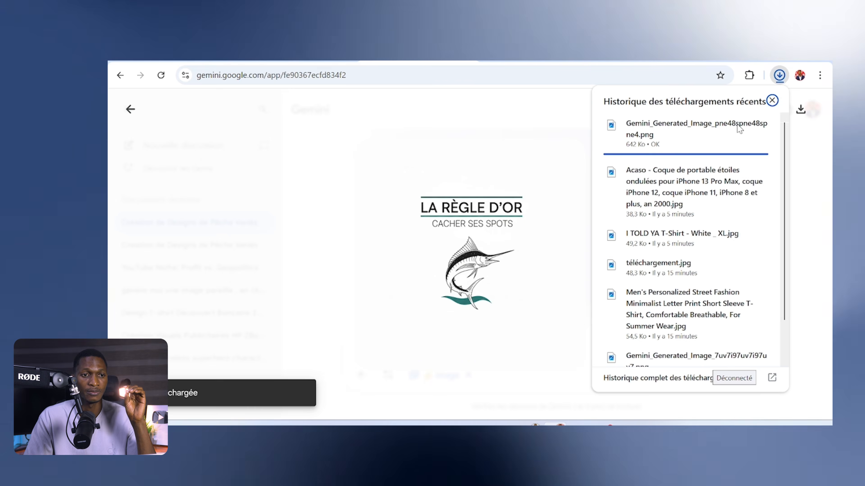
# Switch to the Gelato website, open its free account registration and continue with Google
pyautogui.click(416, 118)
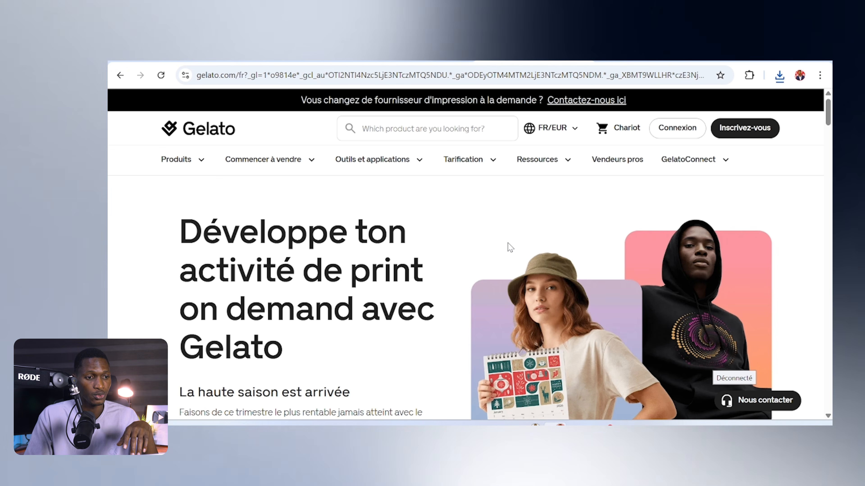
pyautogui.scroll(-5, 361, 312)
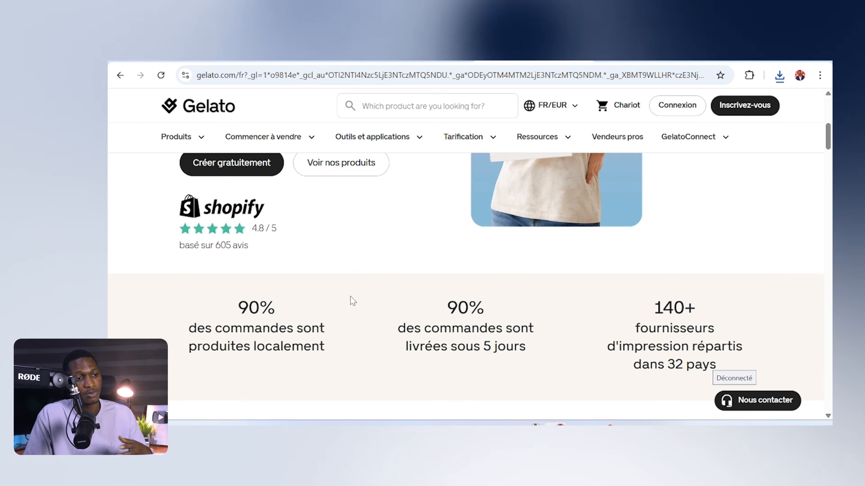
pyautogui.scroll(8, 372, 317)
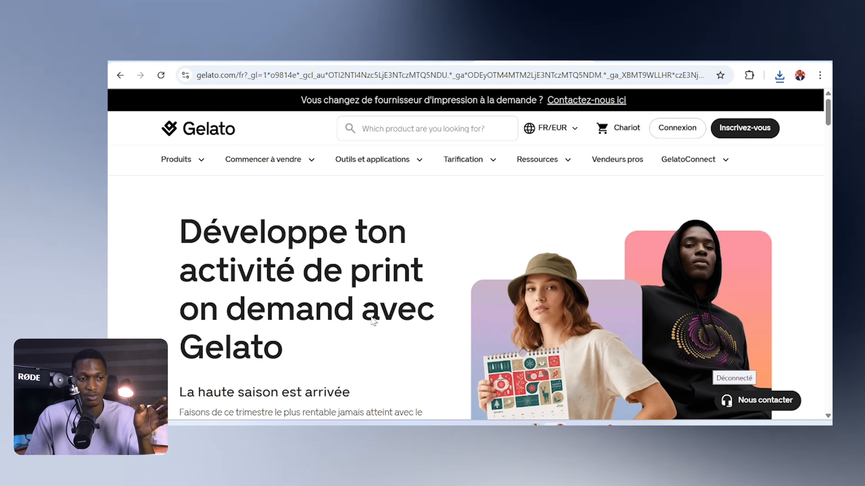
pyautogui.scroll(-6, 369, 307)
pyautogui.scroll(2, 371, 302)
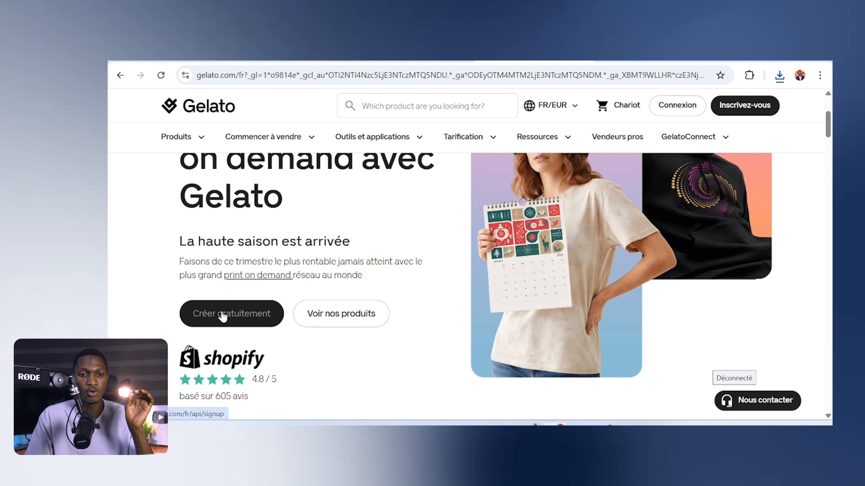
pyautogui.scroll(5, 218, 317)
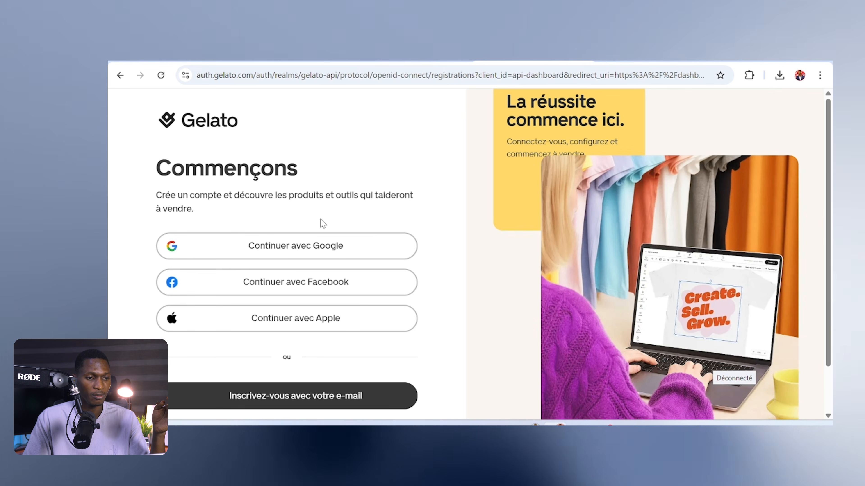
pyautogui.scroll(-2, 357, 218)
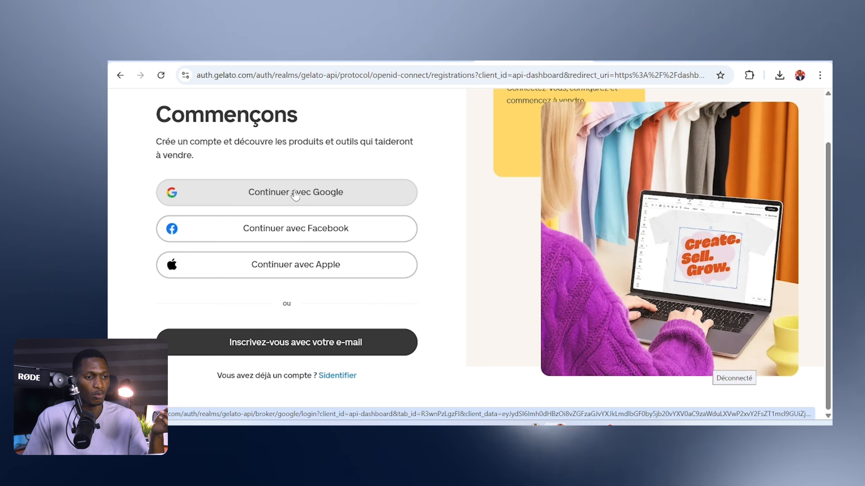
pyautogui.click(294, 192)
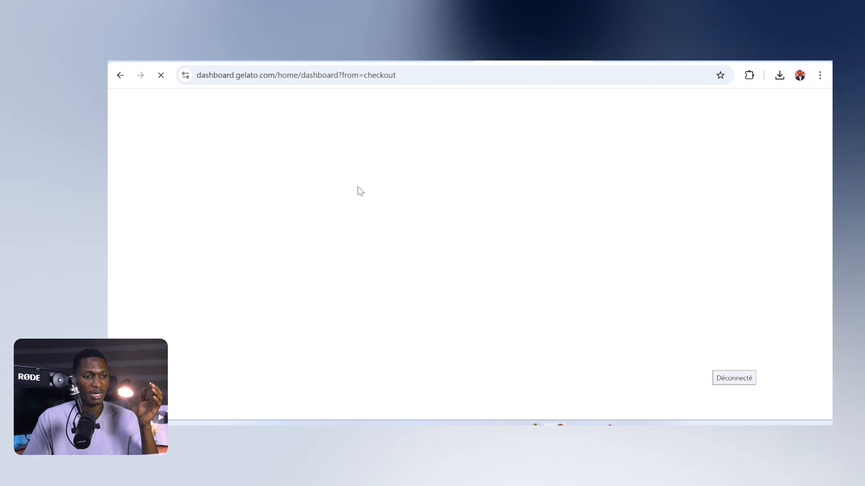
# From the Gelato dashboard, go to the product templates (Modèles) and start creating a new template
pyautogui.scroll(-5, 593, 246)
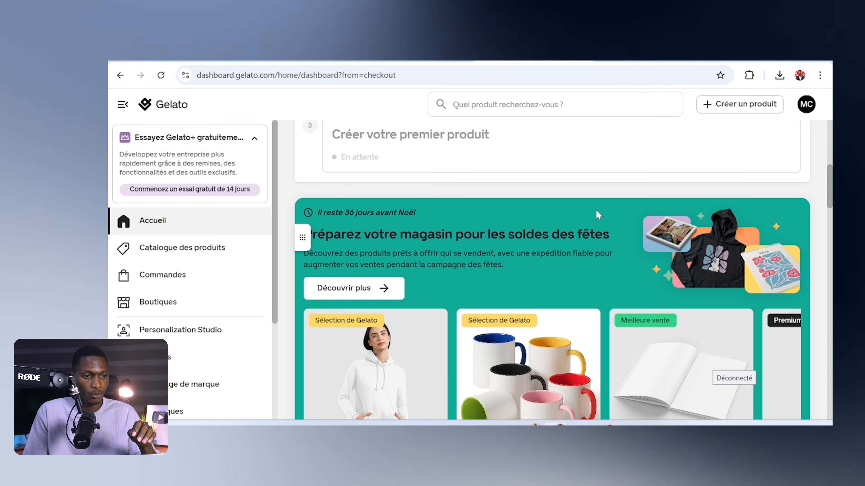
pyautogui.scroll(5, 599, 224)
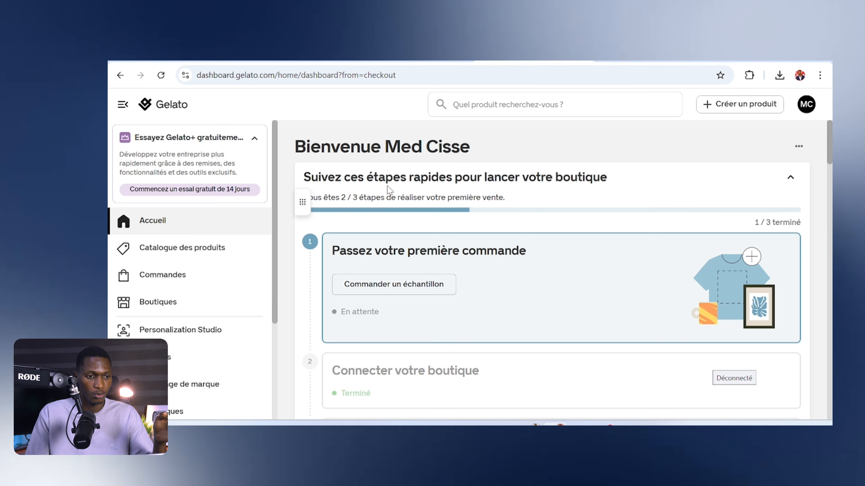
pyautogui.scroll(-15, 489, 212)
pyautogui.scroll(8, 479, 284)
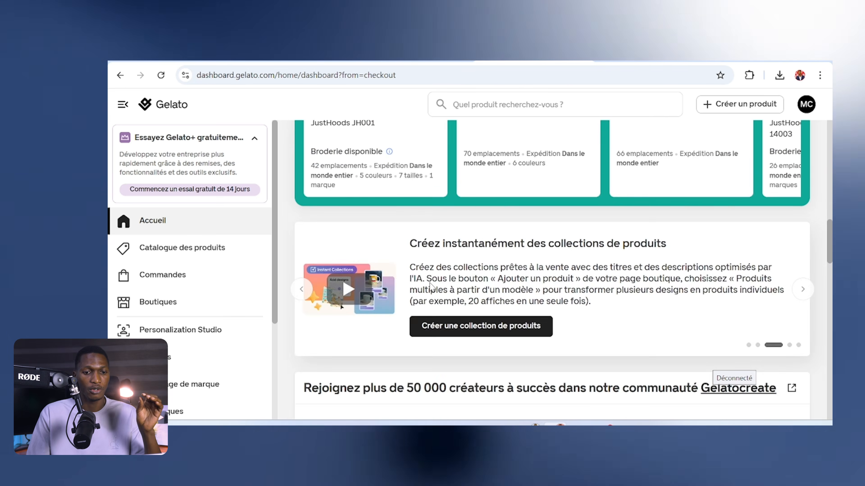
pyautogui.scroll(2, 479, 285)
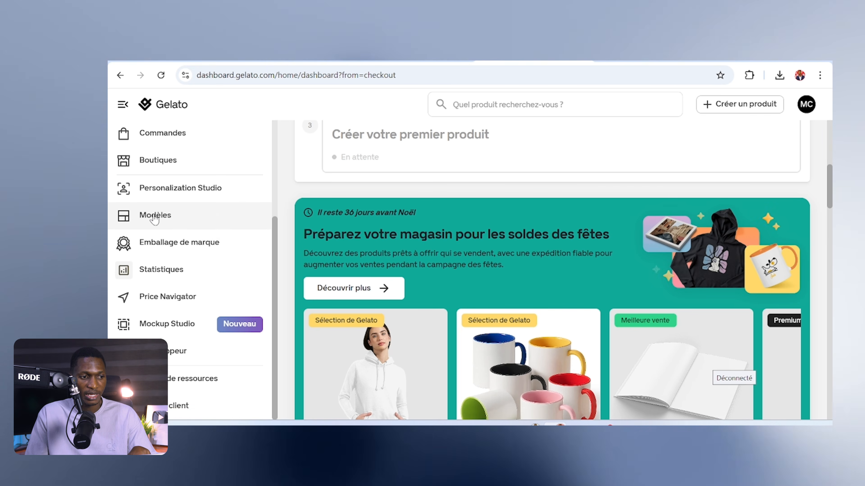
pyautogui.click(171, 220)
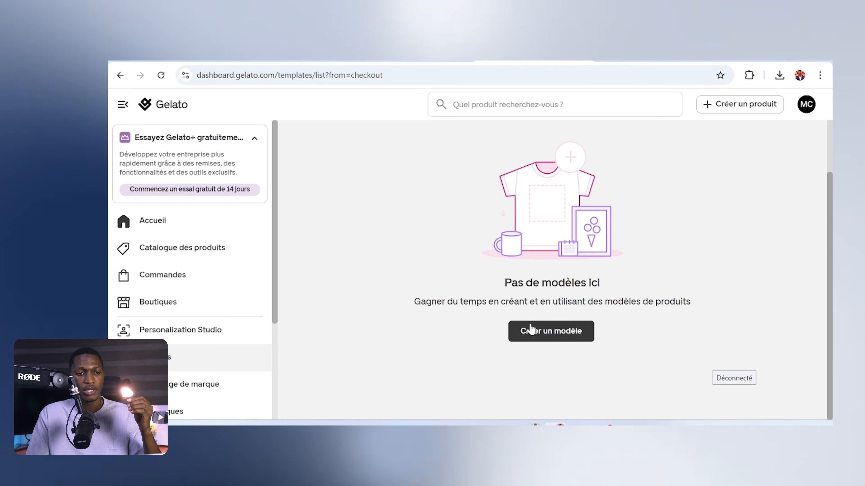
pyautogui.click(551, 337)
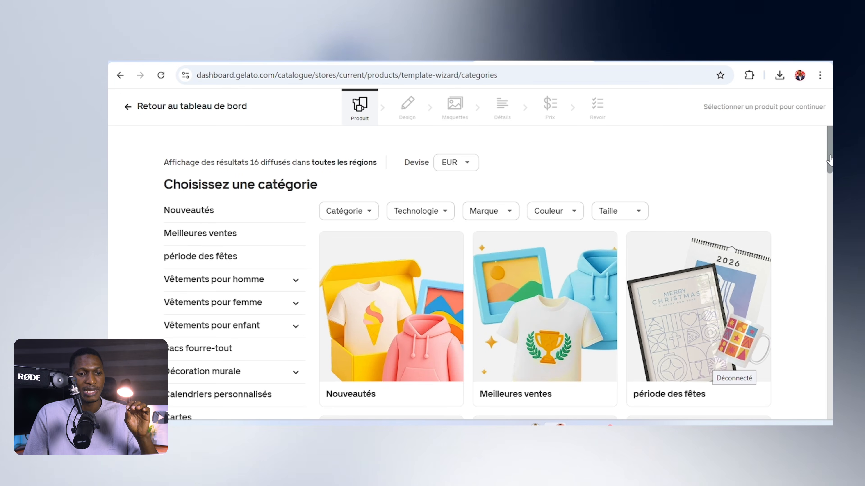
# Browse the product categories available for the new template, returning to Gelato after a look at the marlin design in Gemini
pyautogui.scroll(-9, 829, 161)
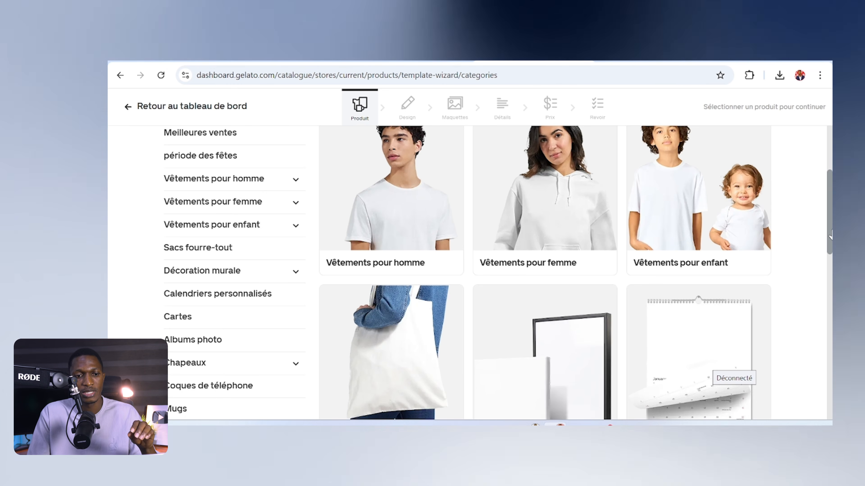
pyautogui.scroll(-1, 830, 235)
pyautogui.scroll(4, 830, 236)
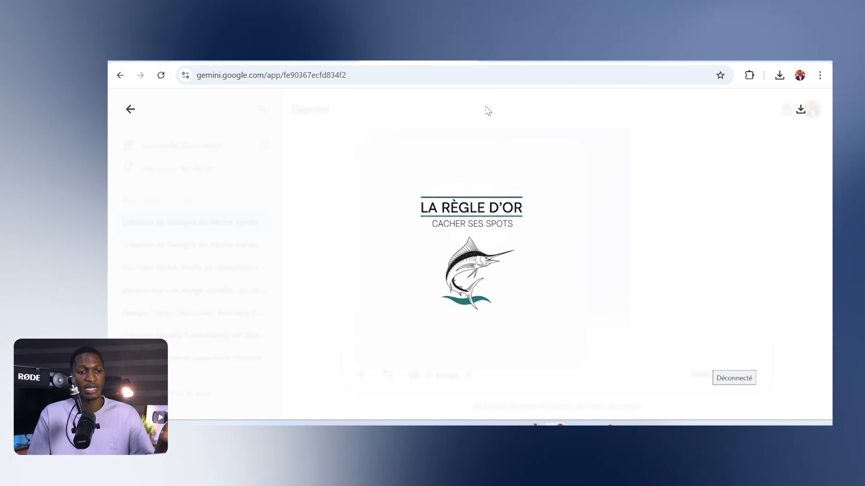
pyautogui.click(534, 62)
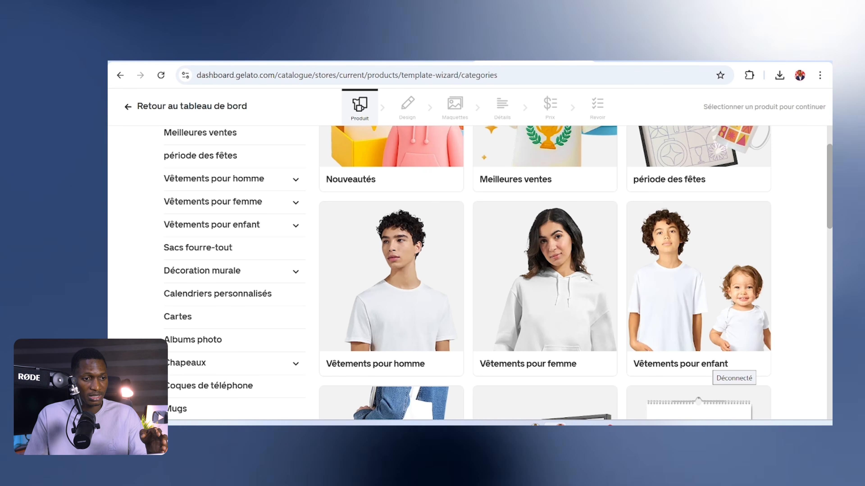
pyautogui.scroll(4, 414, 304)
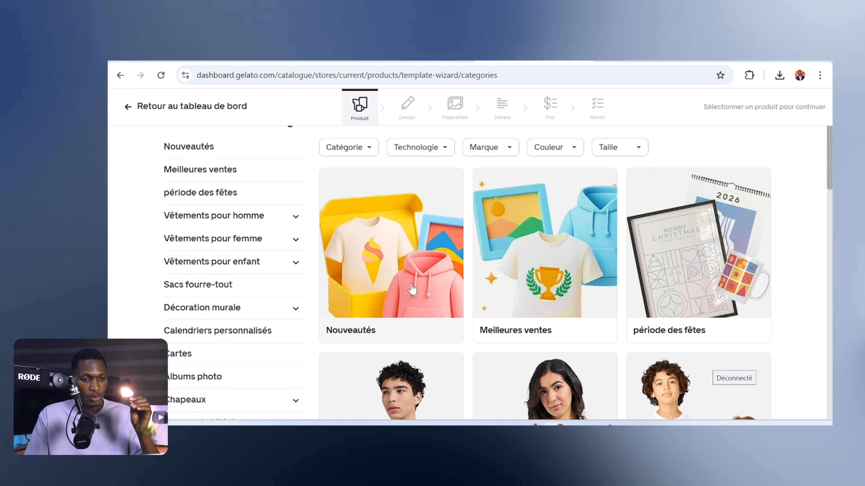
pyautogui.scroll(-7, 468, 311)
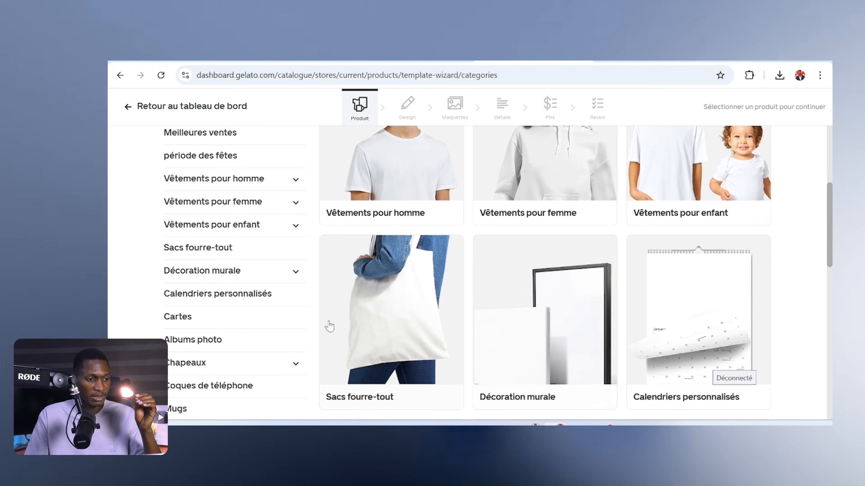
pyautogui.scroll(-2, 329, 327)
# Look through the products in the Cartes and Mugs categories
pyautogui.click(265, 317)
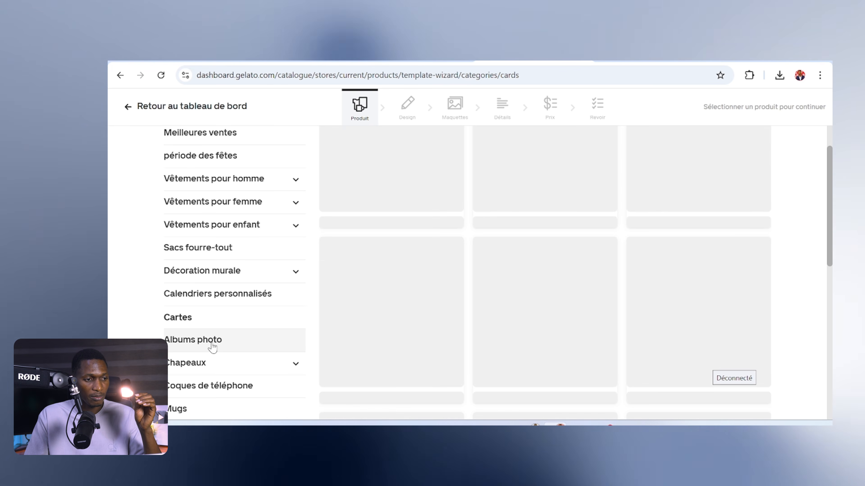
pyautogui.scroll(-3, 201, 344)
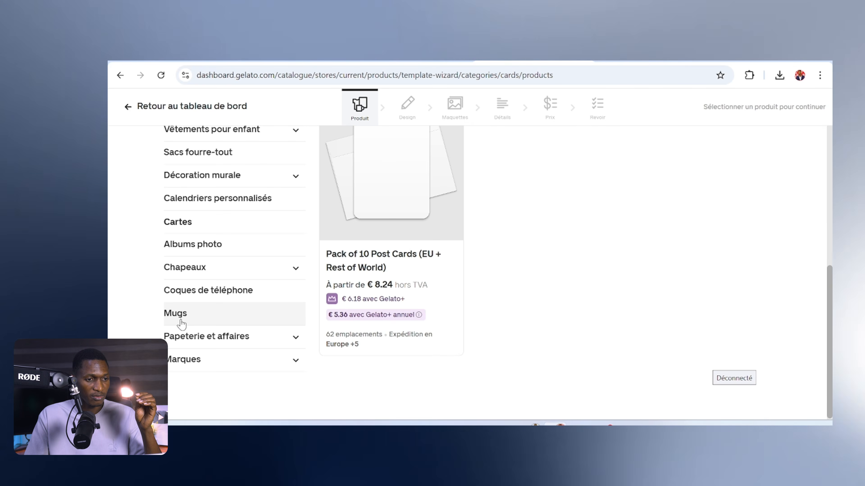
pyautogui.click(174, 319)
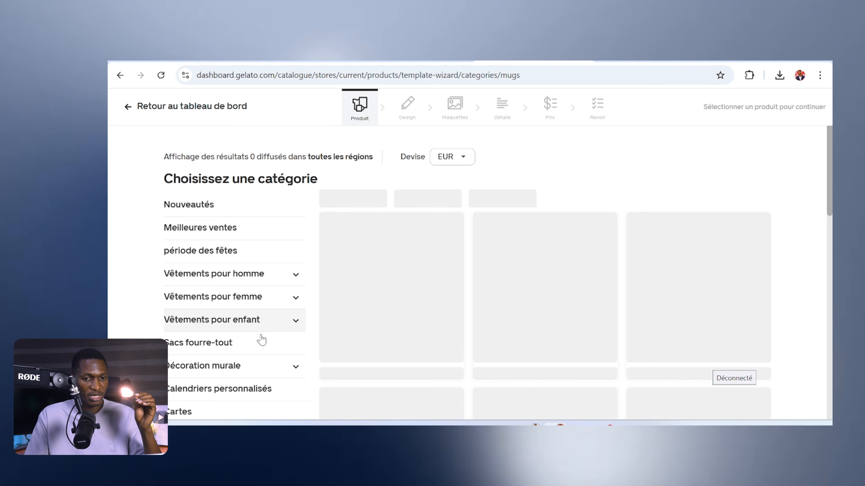
pyautogui.scroll(-2, 380, 275)
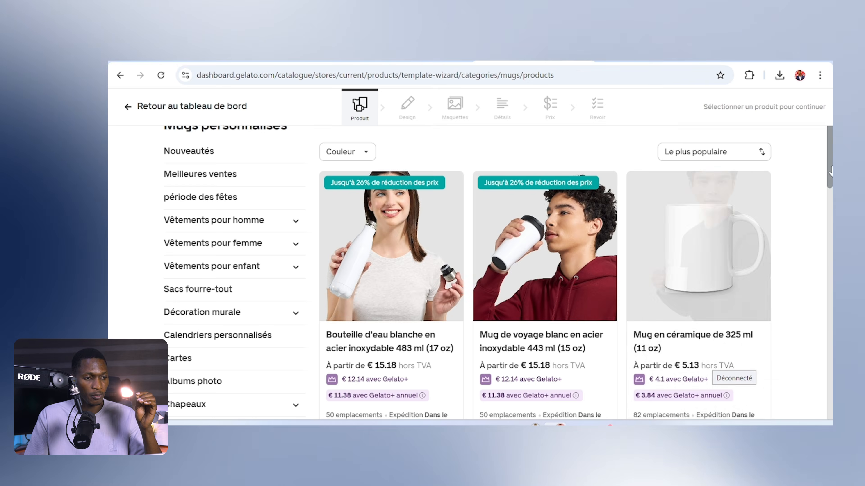
pyautogui.scroll(-9, 395, 272)
pyautogui.scroll(-4, 243, 368)
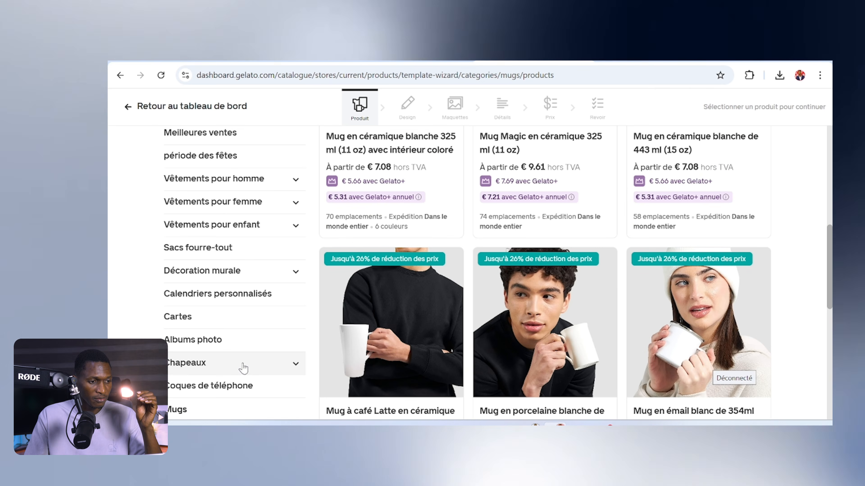
# Open the Chapeaux category and look over its types of hats and caps
pyautogui.click(252, 360)
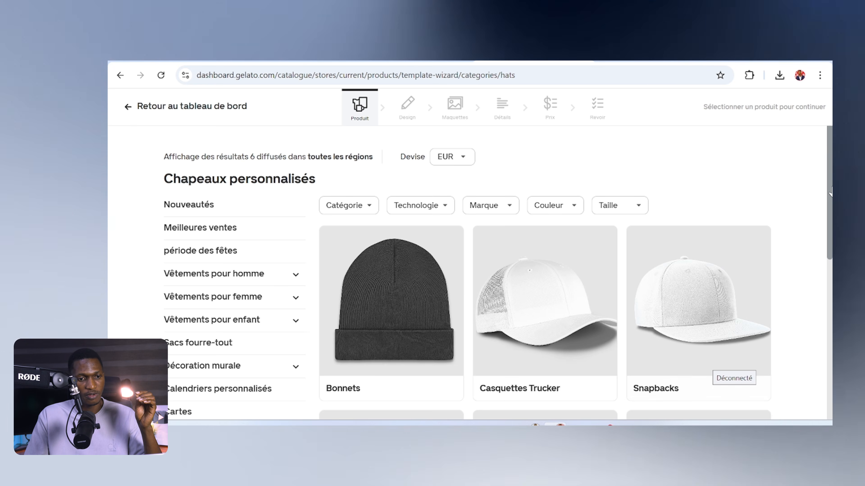
pyautogui.scroll(-2, 830, 232)
pyautogui.scroll(-1, 830, 231)
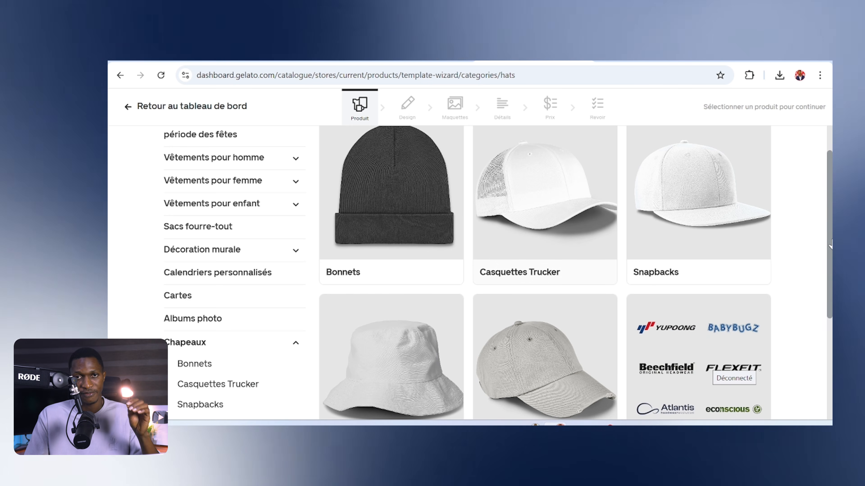
pyautogui.moveTo(829, 227); pyautogui.dragTo(819, 169)
# From the Meilleures ventes category, choose the Gildan 5000 unisex crew-neck T-shirt shown on the male model for the template
pyautogui.click(252, 206)
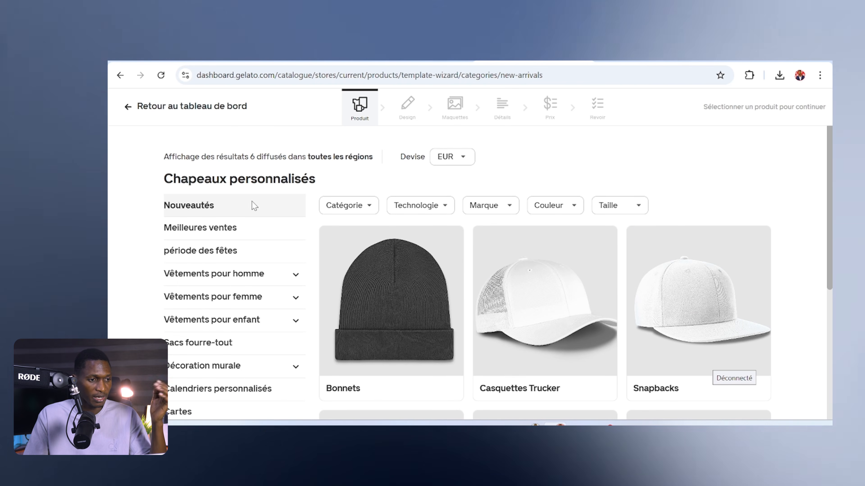
pyautogui.click(211, 228)
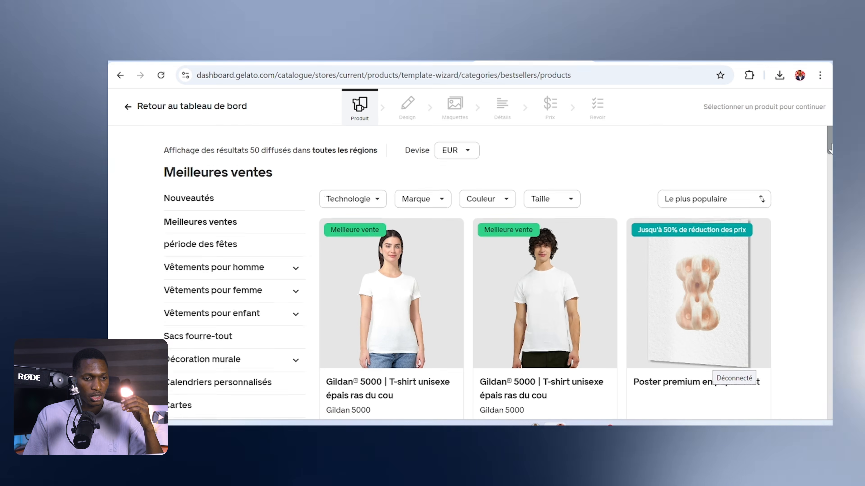
pyautogui.scroll(-2, 801, 213)
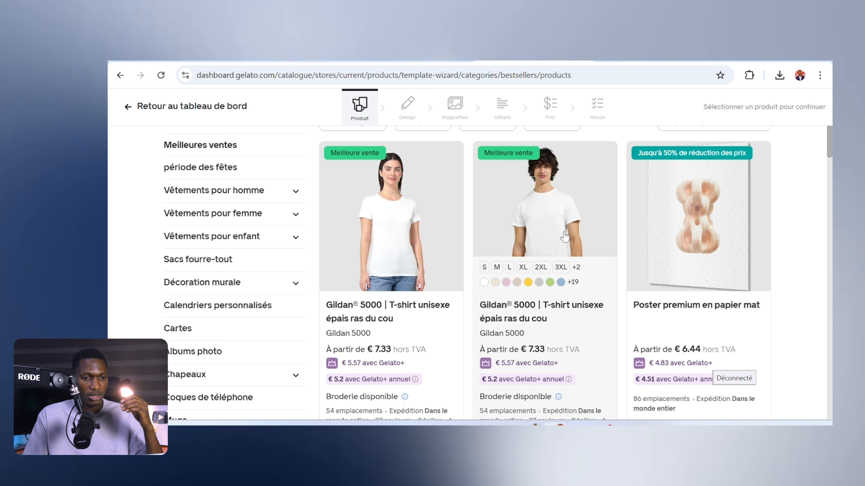
pyautogui.click(567, 208)
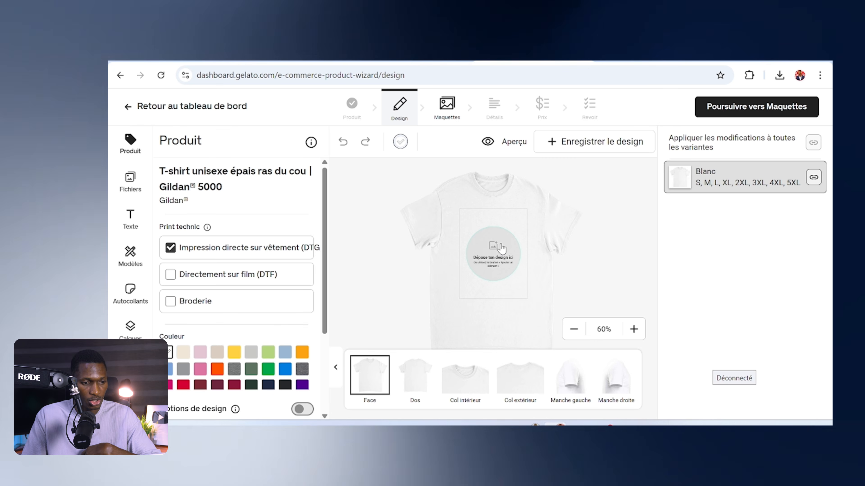
# Examine the T-shirt's back, collar and left and right sleeve print areas and its print technique options
pyautogui.click(421, 372)
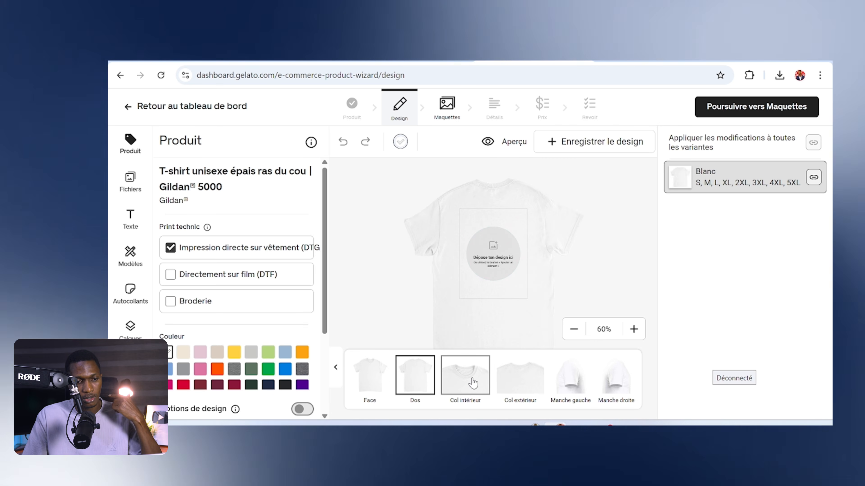
pyautogui.click(473, 382)
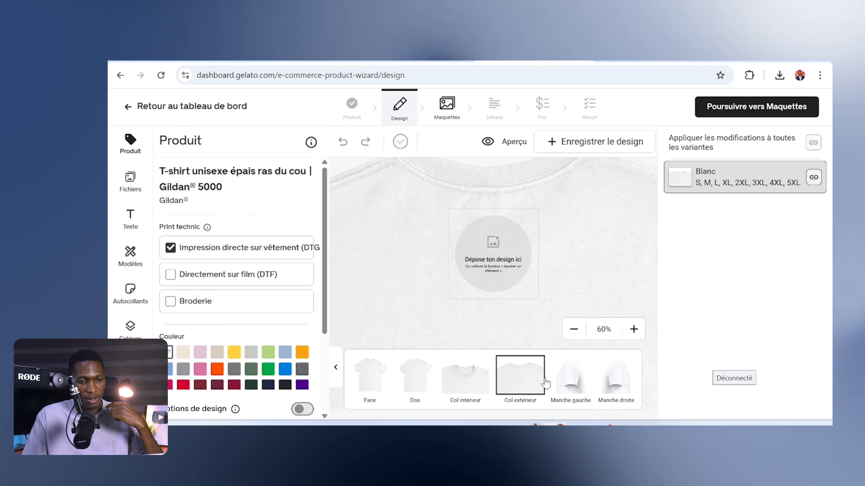
pyautogui.click(572, 383)
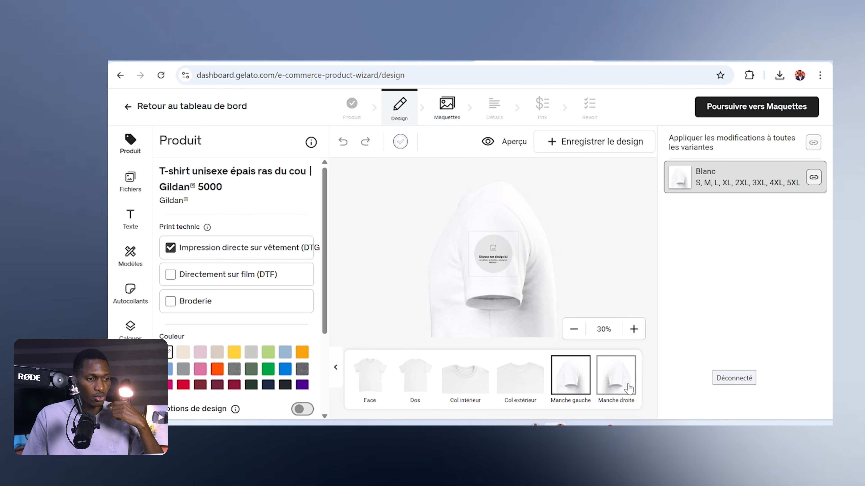
pyautogui.click(628, 389)
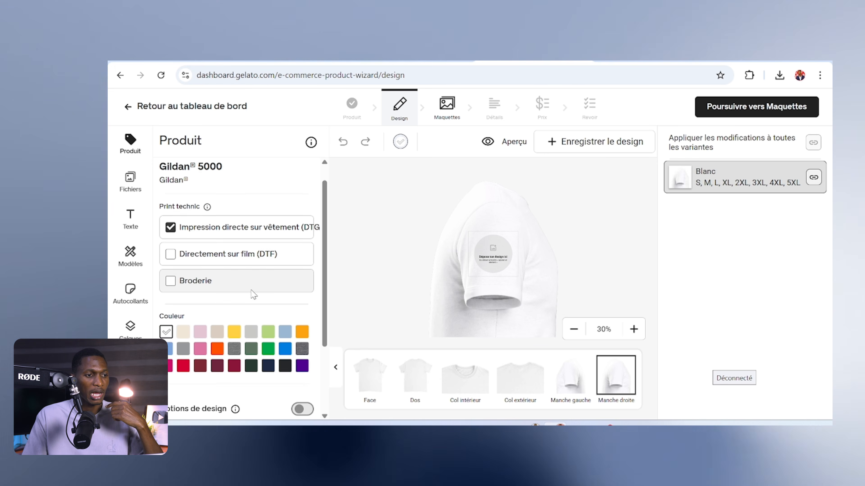
pyautogui.scroll(5, 244, 307)
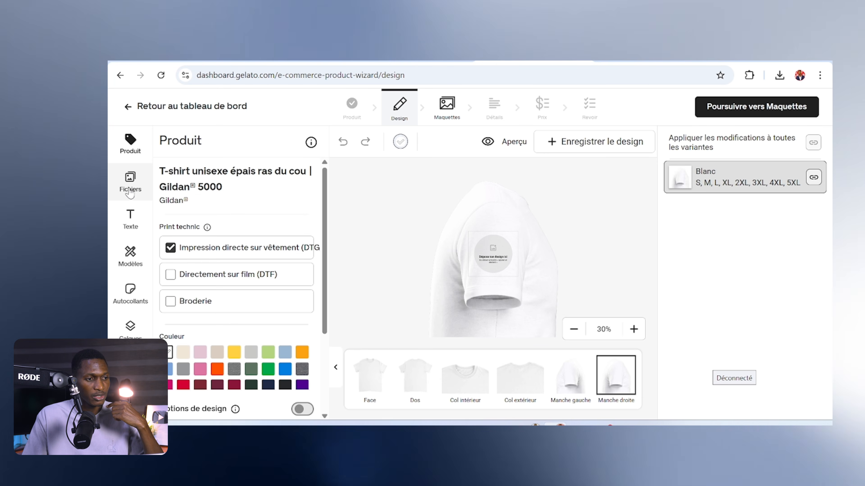
# Upload the marlin design Gemini_Generated_Image_pne48spne48spne4.png from the device's Téléchargements folder to the design files
pyautogui.click(130, 184)
pyautogui.click(248, 174)
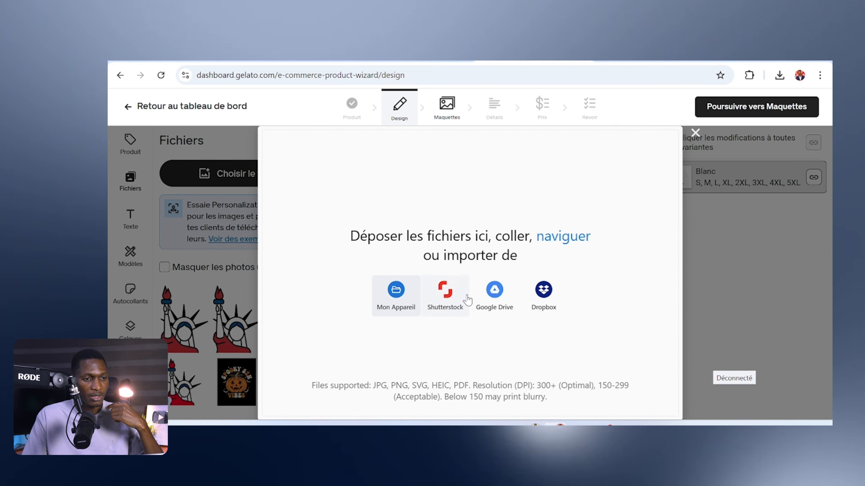
pyautogui.click(396, 293)
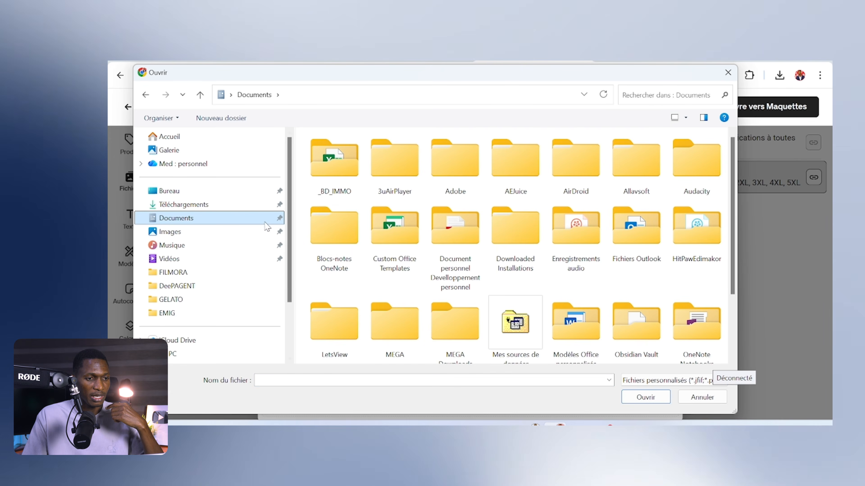
pyautogui.click(226, 205)
pyautogui.click(356, 194)
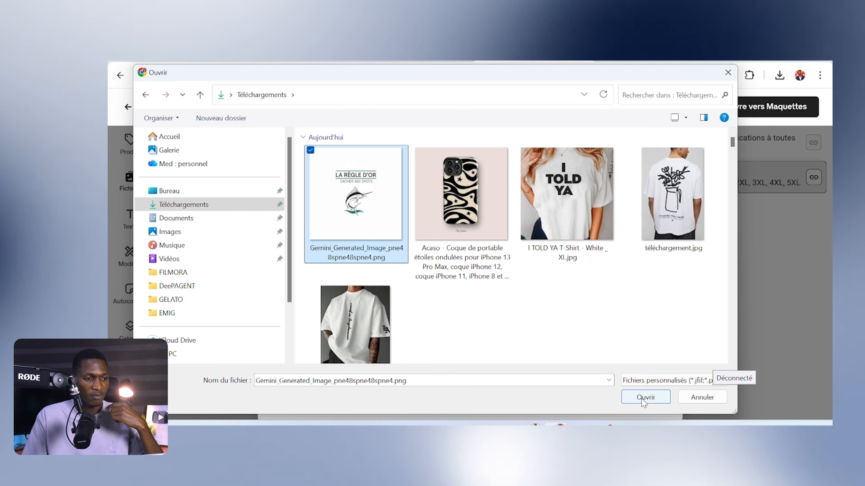
pyautogui.click(644, 398)
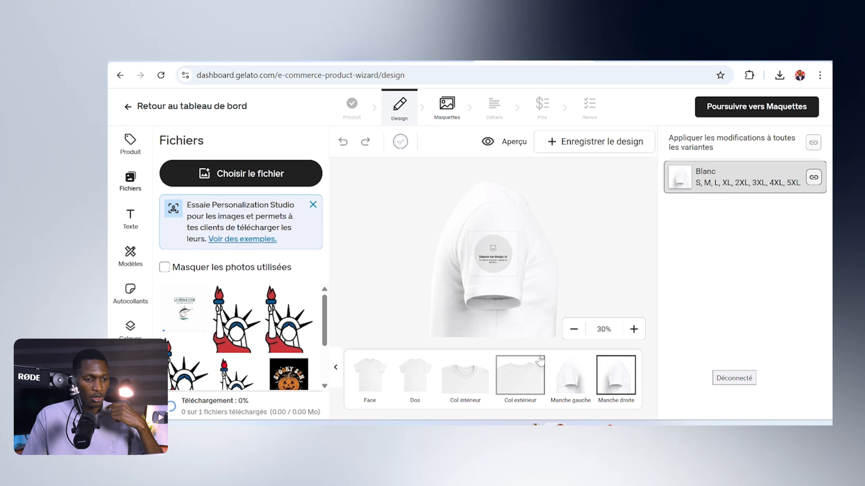
# Place the uploaded "LA RÈGLE D'OR" marlin design on the front of the white T-shirt and inspect it up close
pyautogui.click(387, 382)
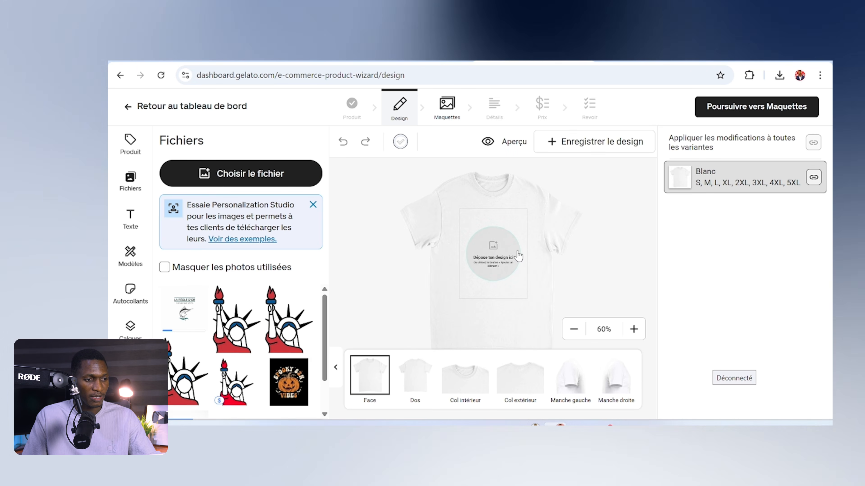
pyautogui.click(184, 308)
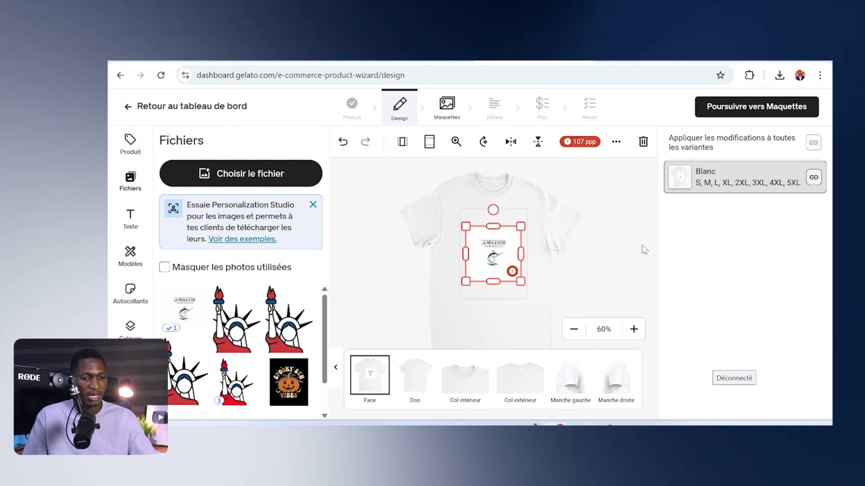
pyautogui.click(633, 329)
pyautogui.click(633, 329)
pyautogui.click(633, 329)
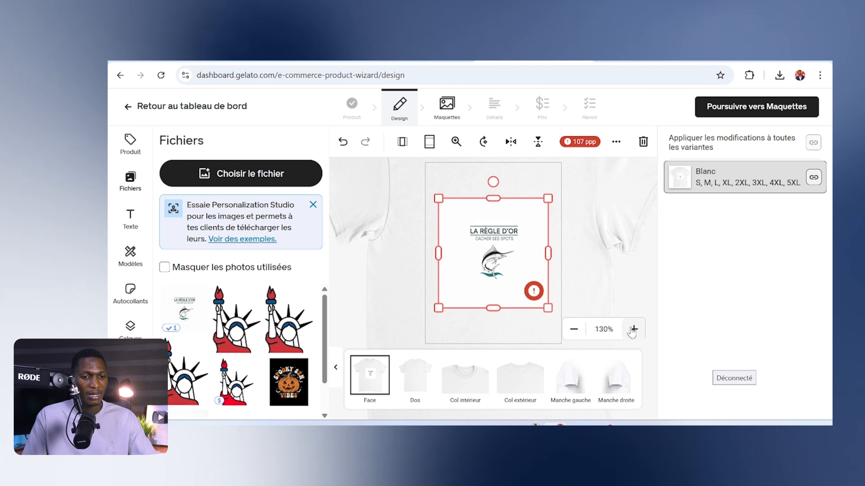
pyautogui.click(633, 331)
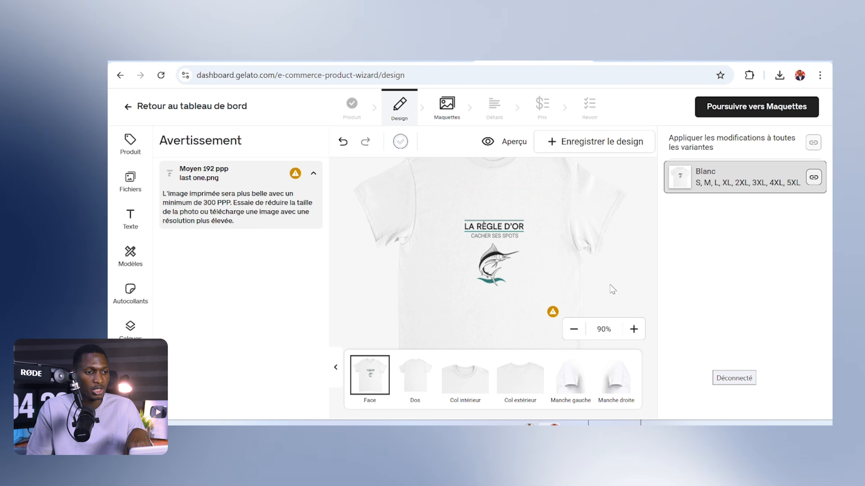
# Add Royal and Orange as extra colour variants of the T-shirt
pyautogui.click(133, 145)
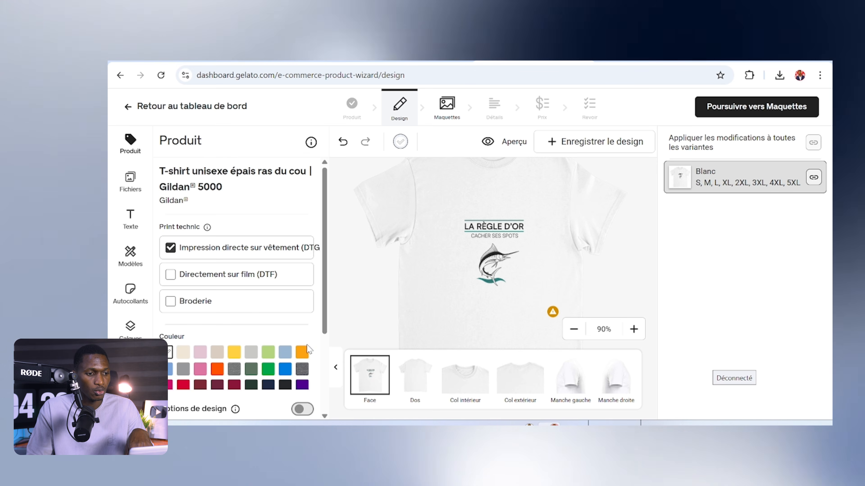
pyautogui.click(285, 369)
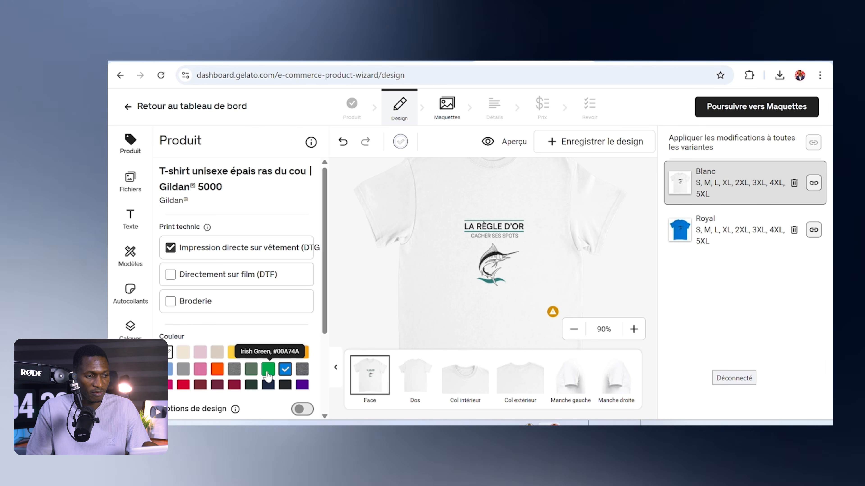
pyautogui.click(217, 369)
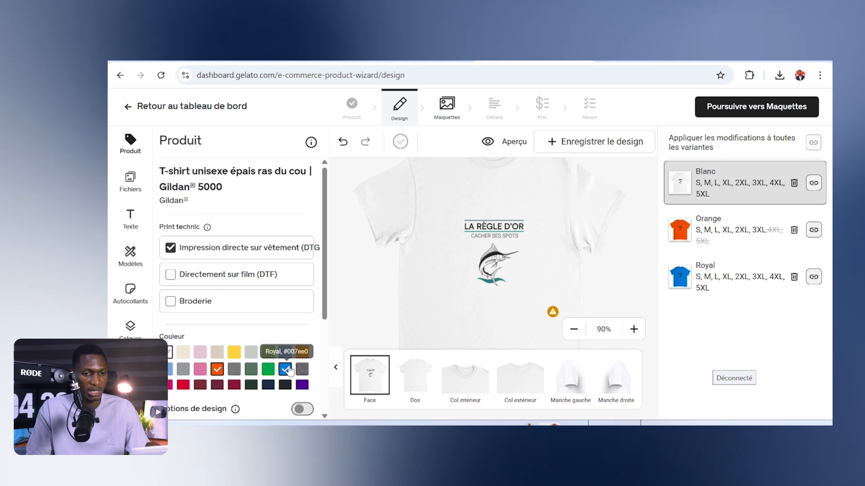
# Show the Orange variant and examine up close how the marlin design looks on it
pyautogui.click(715, 230)
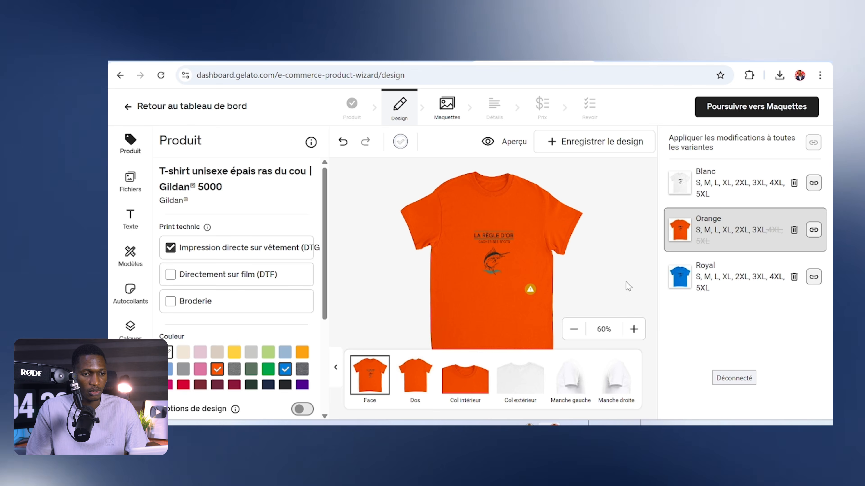
pyautogui.click(634, 329)
pyautogui.click(633, 329)
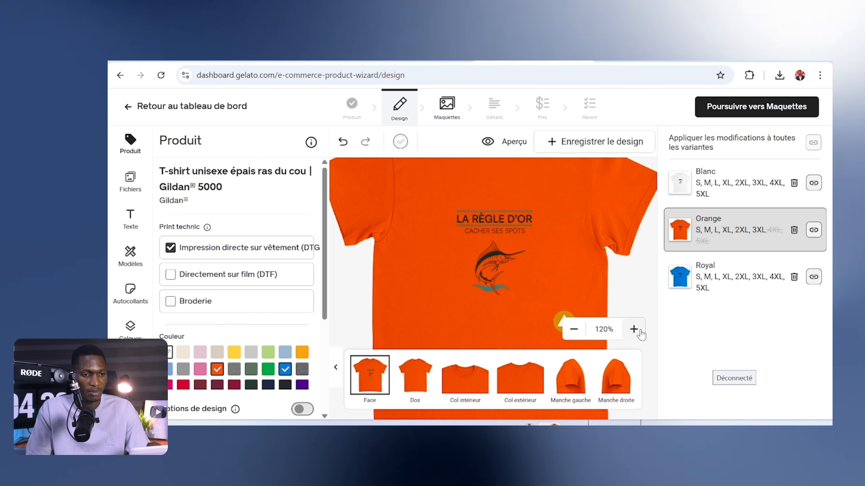
pyautogui.click(634, 329)
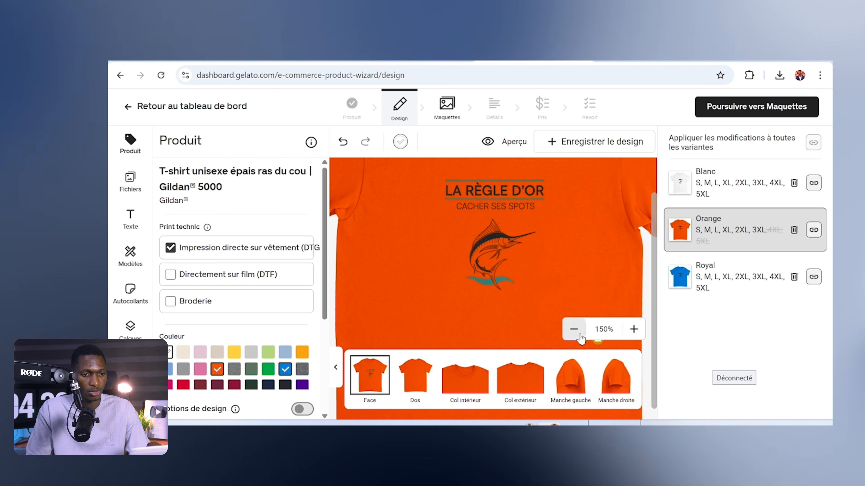
# Show the Royal variant and examine up close how the marlin design looks on it
pyautogui.click(580, 335)
pyautogui.click(739, 285)
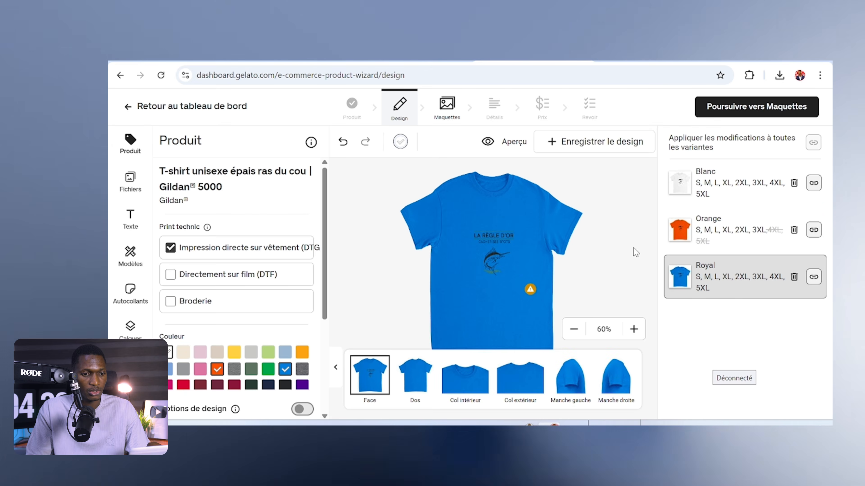
pyautogui.click(633, 329)
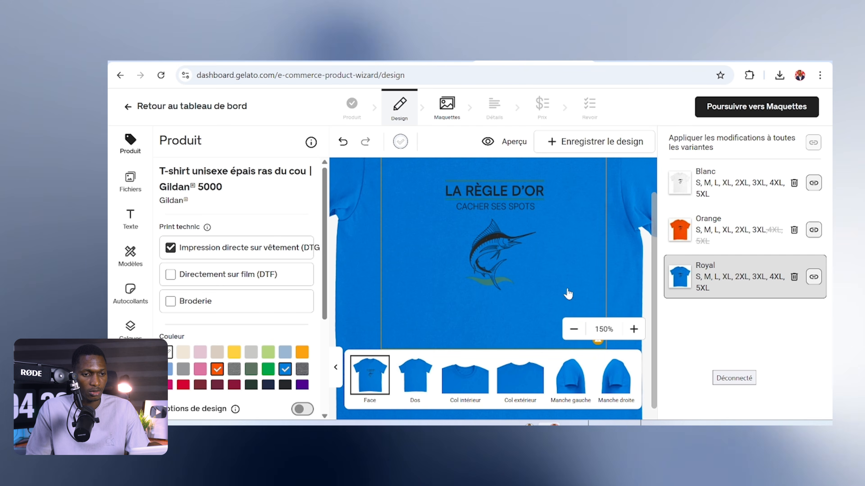
pyautogui.click(576, 336)
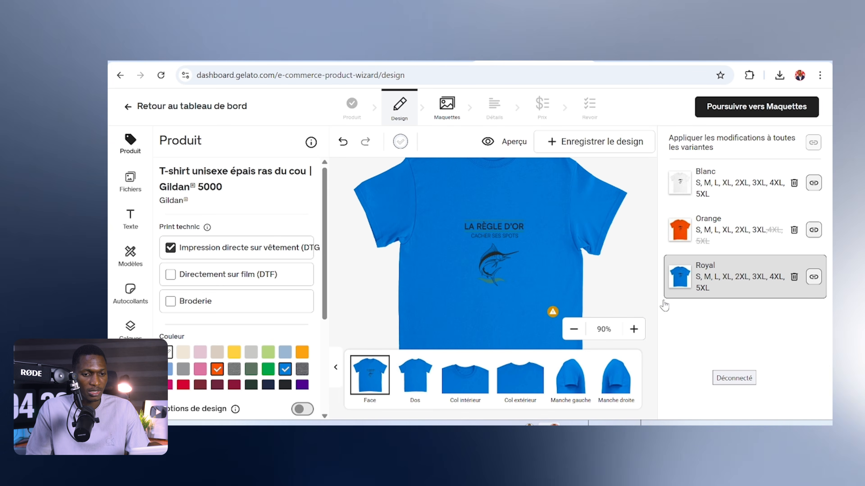
# Check the design's resolution warning, fit the design to the front print area, shrink it to about 221 by 221 and recentre it
pyautogui.click(551, 312)
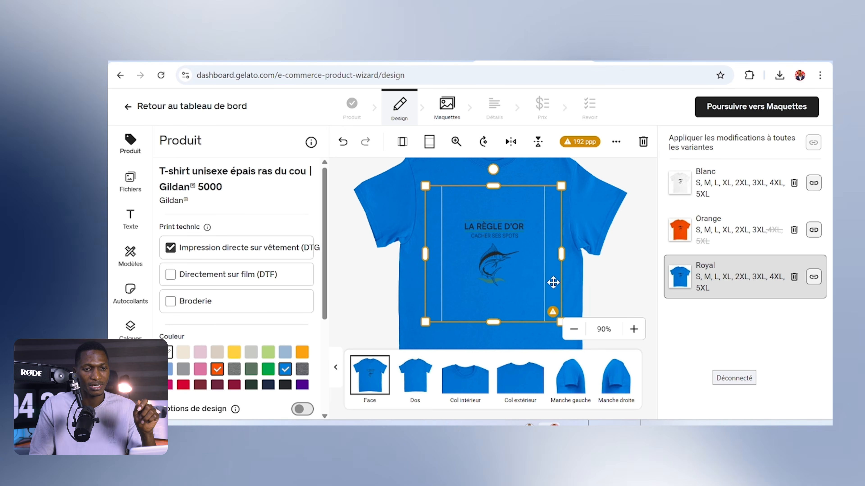
pyautogui.click(583, 143)
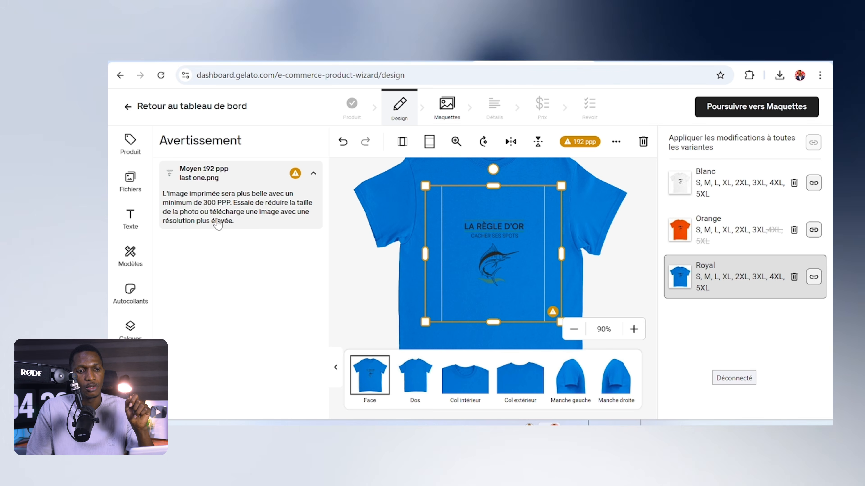
pyautogui.click(431, 147)
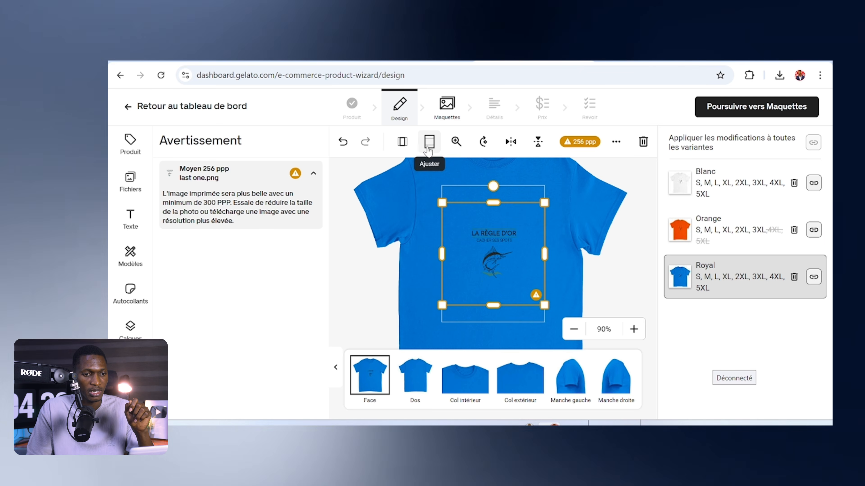
pyautogui.moveTo(543, 304); pyautogui.dragTo(515, 275)
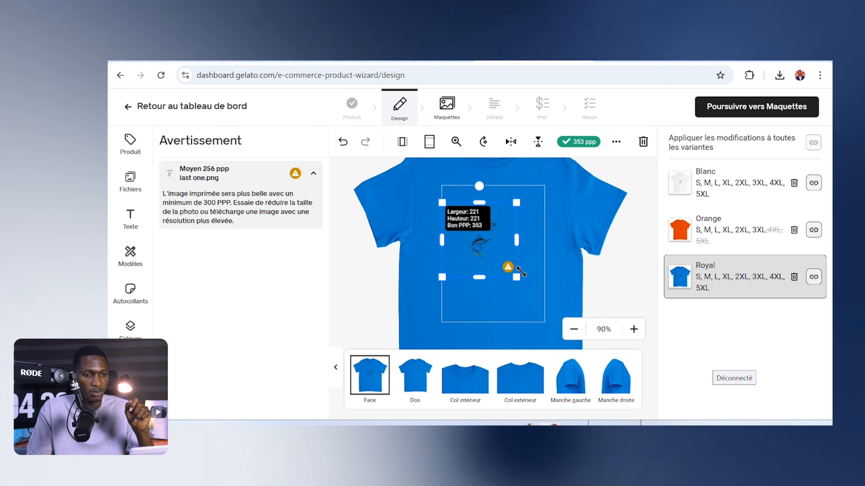
pyautogui.moveTo(494, 243); pyautogui.dragTo(508, 250)
pyautogui.click(570, 255)
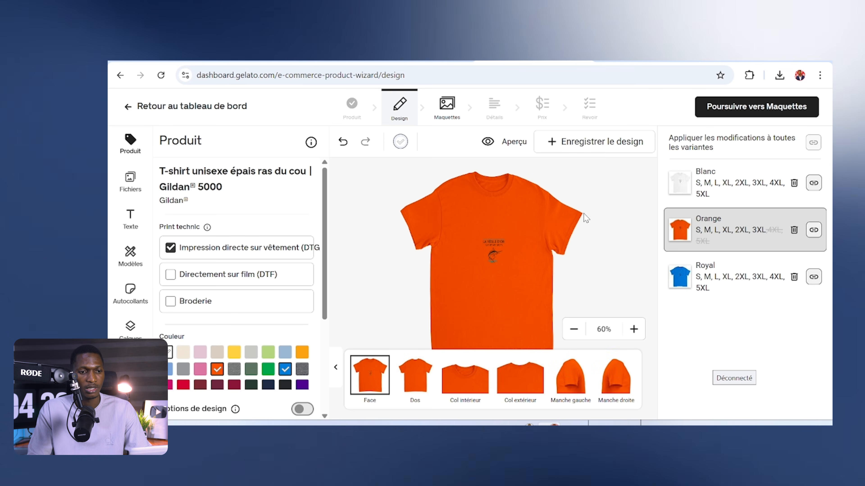
# Examine the reduced marlin design up close on the front of the Orange variant
pyautogui.click(631, 330)
pyautogui.click(632, 330)
pyautogui.click(631, 330)
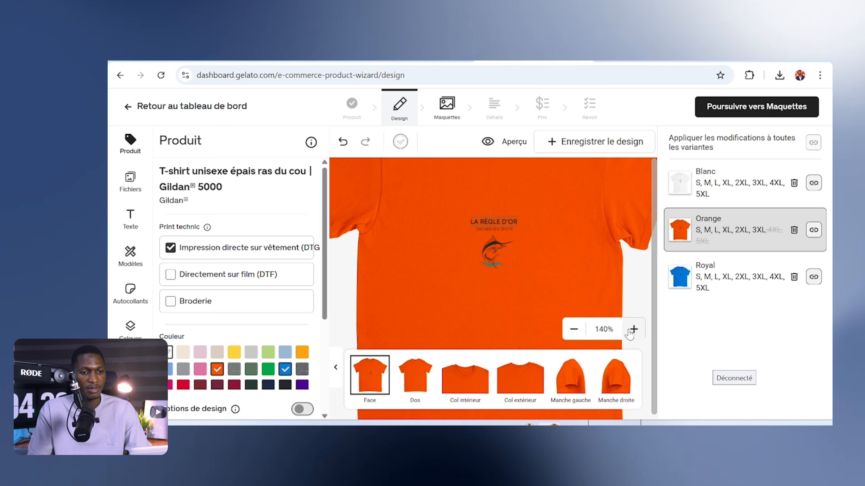
pyautogui.click(632, 330)
pyautogui.click(575, 329)
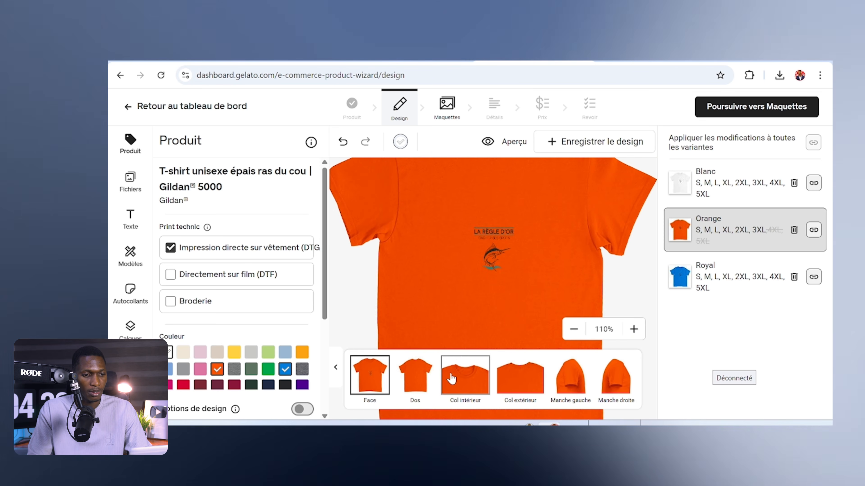
# Try the marlin design on the back of the T-shirt and remove it again
pyautogui.click(415, 375)
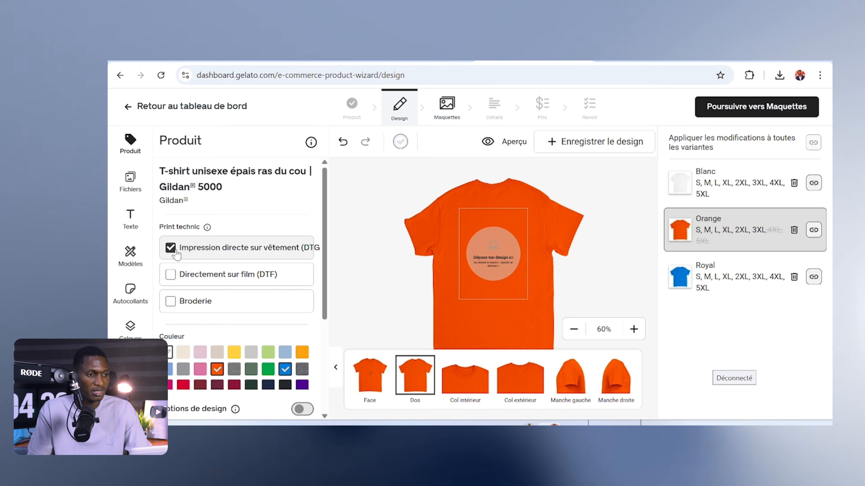
pyautogui.click(130, 181)
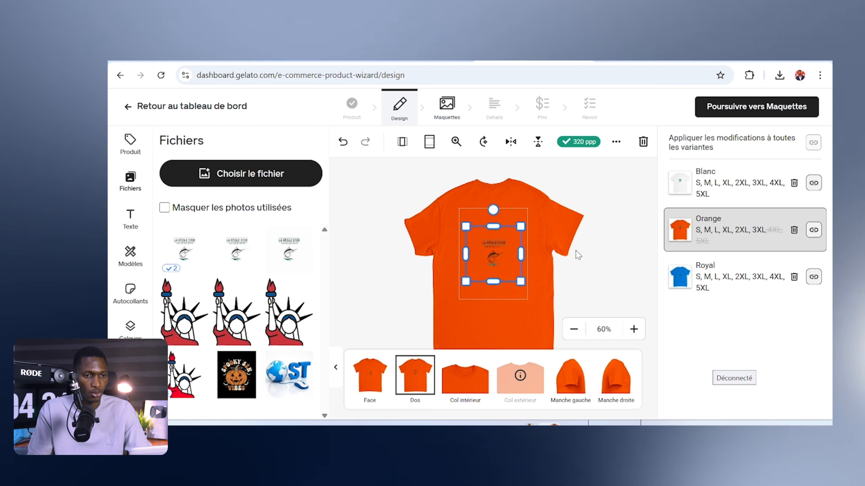
pyautogui.click(642, 142)
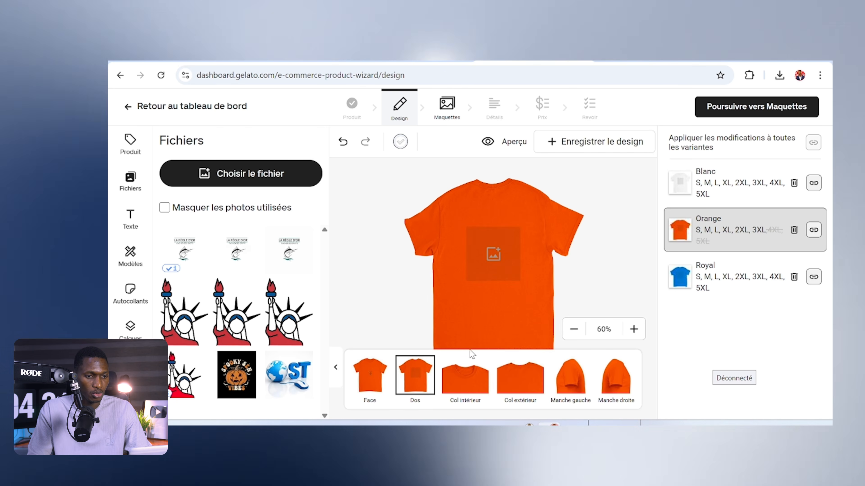
# Place the marlin design on the inner collar of the T-shirt and check its size and placement
pyautogui.click(467, 376)
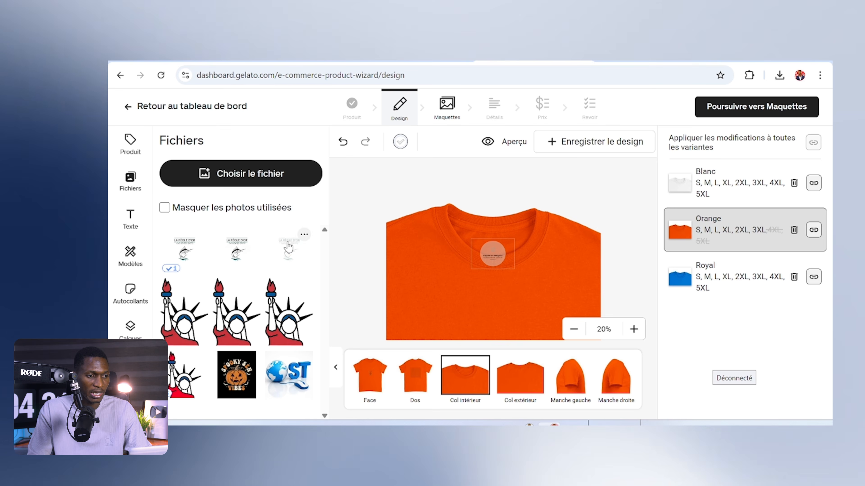
pyautogui.click(188, 269)
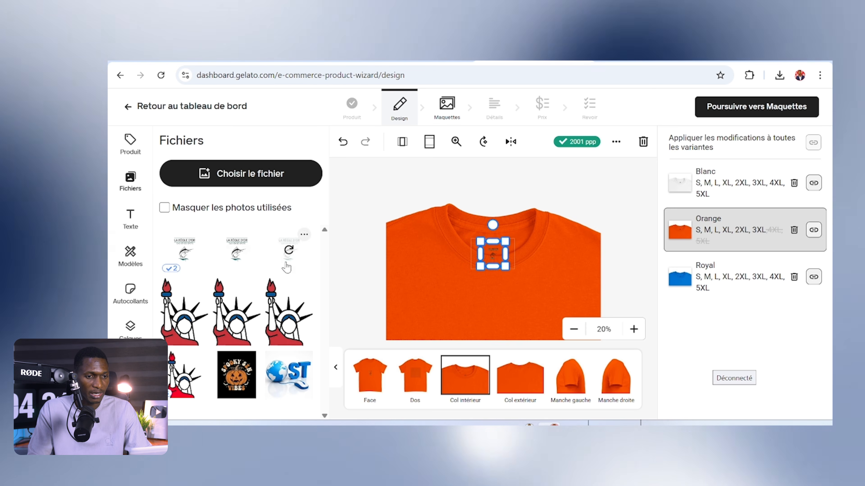
pyautogui.click(634, 329)
pyautogui.click(633, 329)
pyautogui.click(633, 329)
pyautogui.click(633, 329)
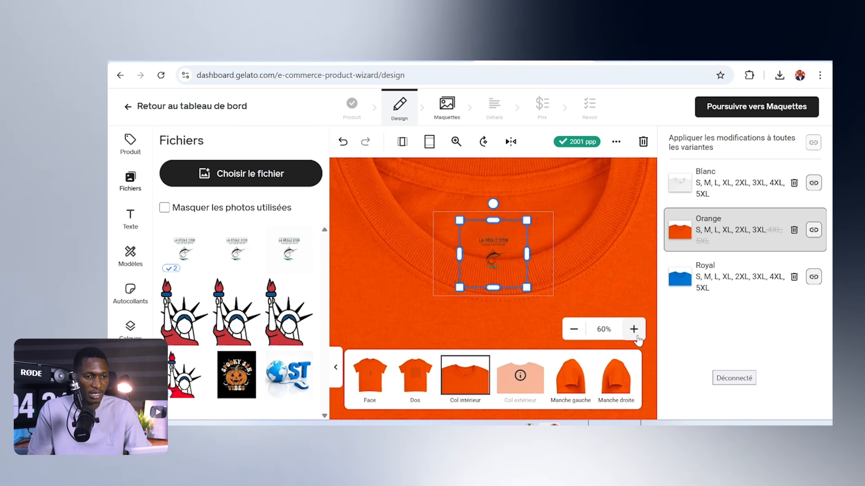
pyautogui.click(634, 329)
pyautogui.click(574, 329)
pyautogui.click(573, 330)
pyautogui.click(573, 330)
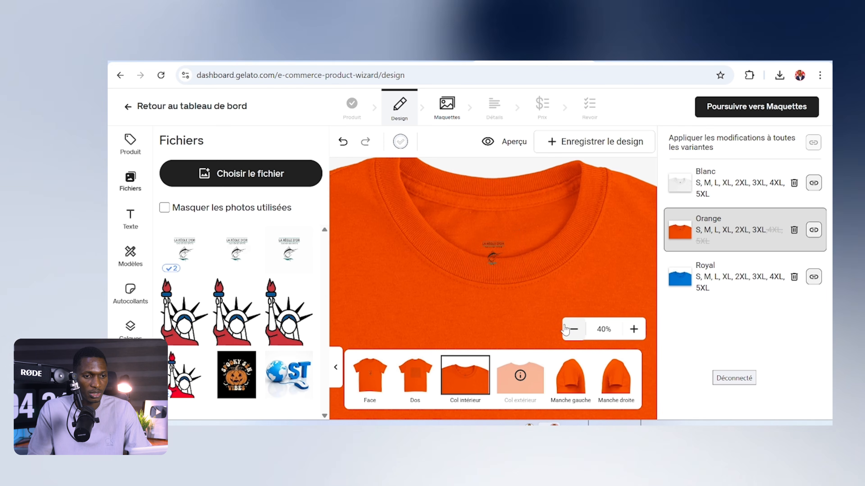
pyautogui.click(495, 249)
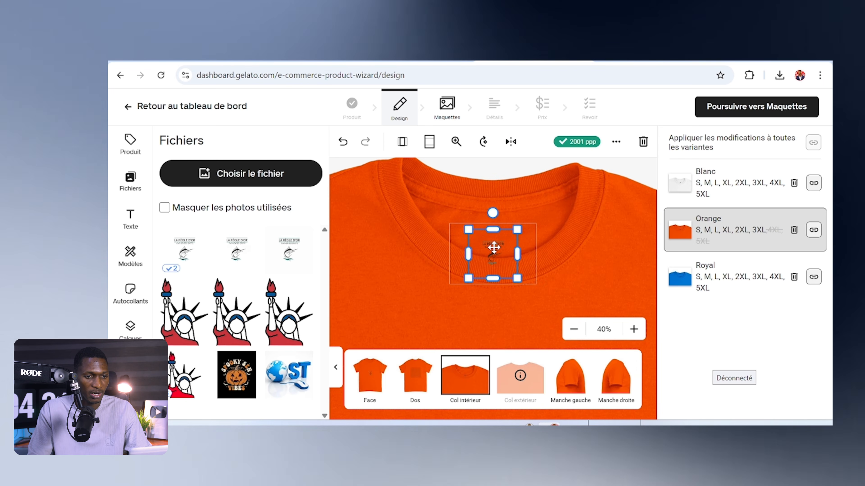
pyautogui.click(535, 256)
pyautogui.click(573, 329)
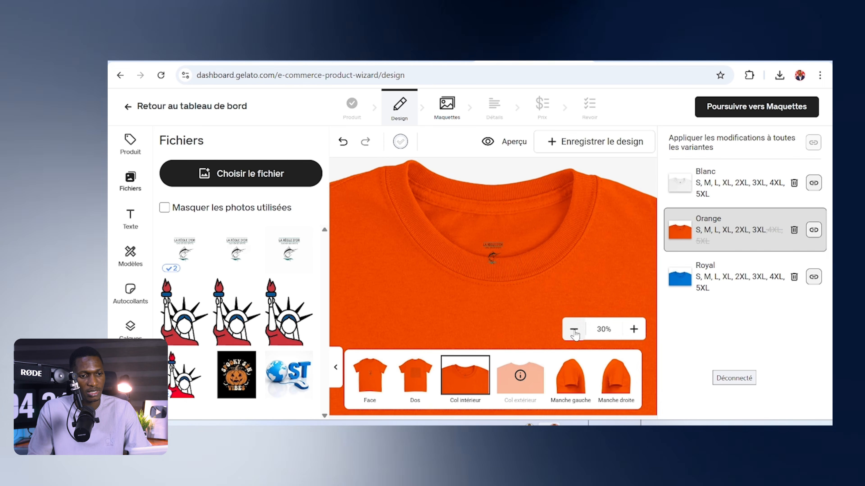
pyautogui.click(574, 330)
pyautogui.click(573, 330)
# Place the marlin design on the left sleeve of the T-shirt and inspect it up close
pyautogui.click(570, 380)
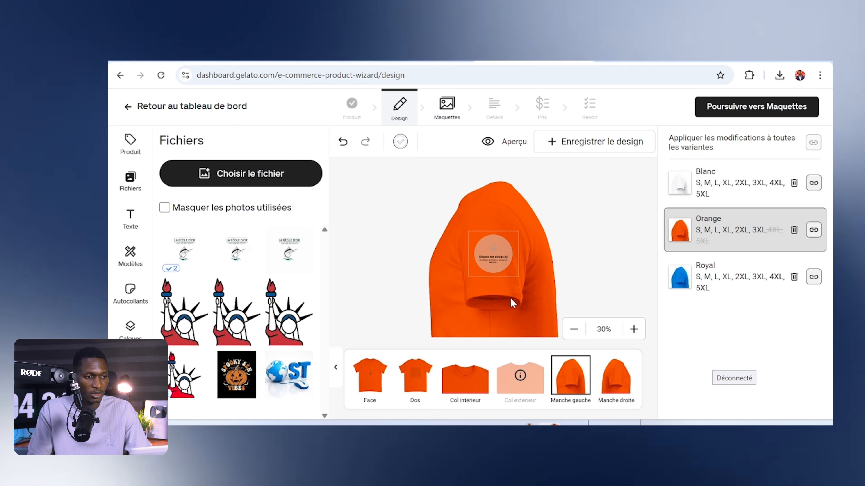
pyautogui.moveTo(199, 248)
pyautogui.click(633, 329)
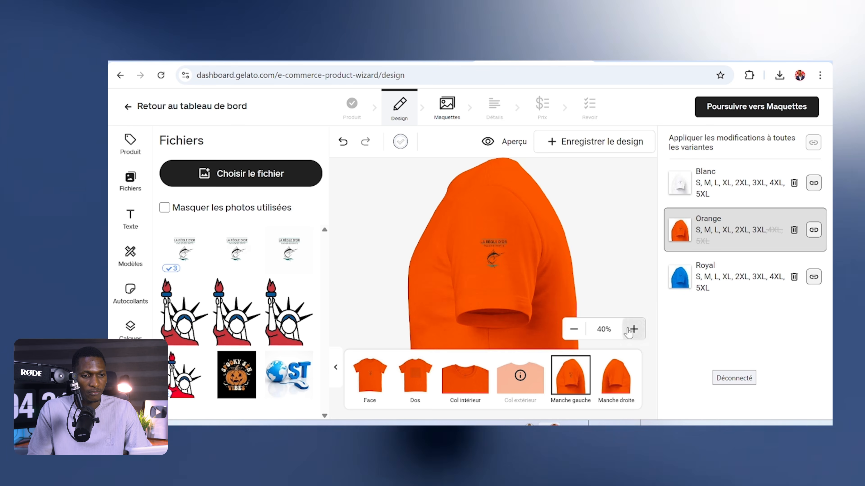
pyautogui.click(633, 329)
pyautogui.click(631, 329)
# Show the Royal variant and examine the marlin design on its left sleeve
pyautogui.click(710, 295)
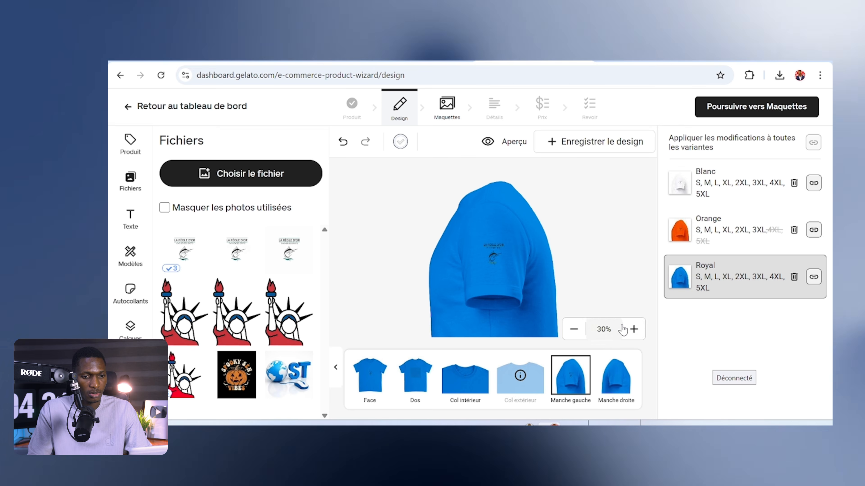
pyautogui.click(634, 330)
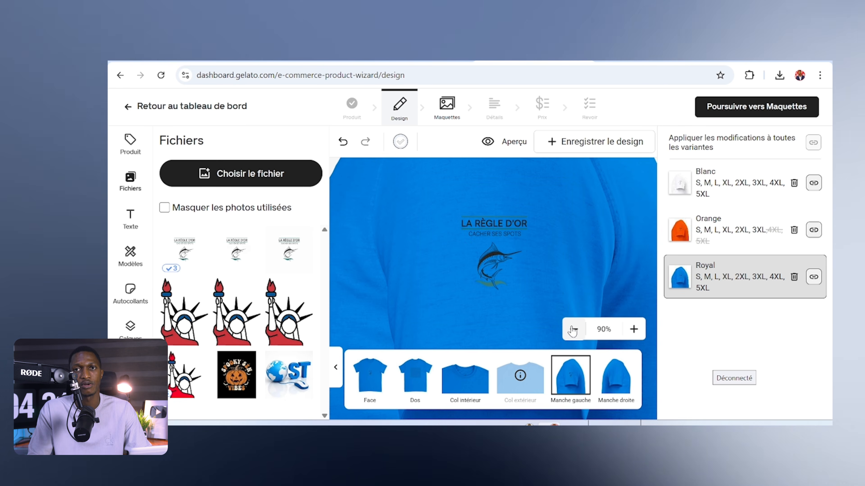
pyautogui.click(572, 329)
pyautogui.click(573, 329)
pyautogui.click(573, 329)
pyautogui.click(573, 330)
pyautogui.click(573, 329)
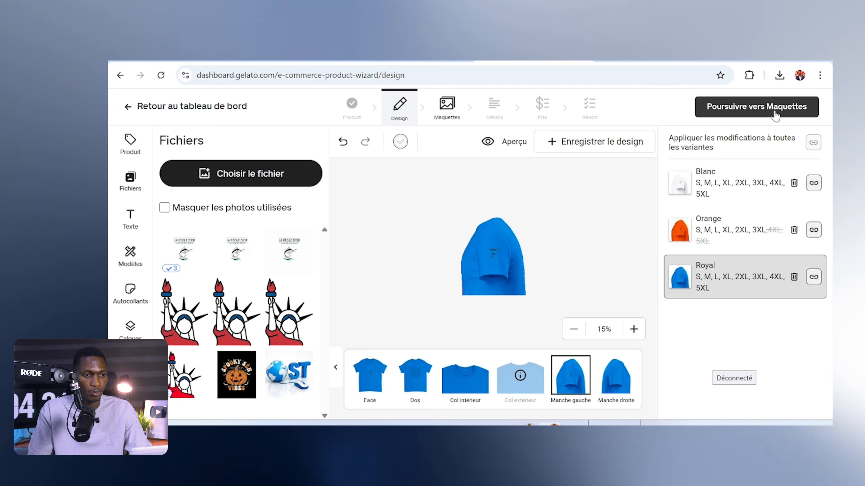
# Return to the front of the Royal T-shirt and continue to the mockup selection
pyautogui.click(371, 373)
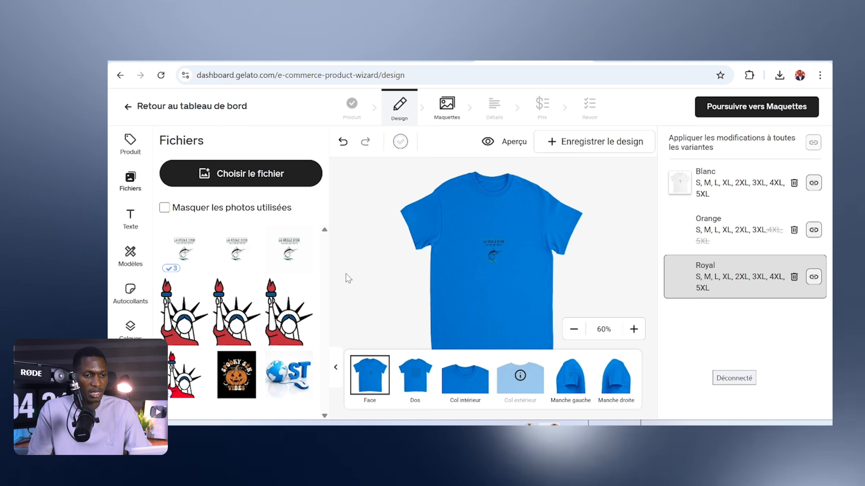
pyautogui.click(761, 113)
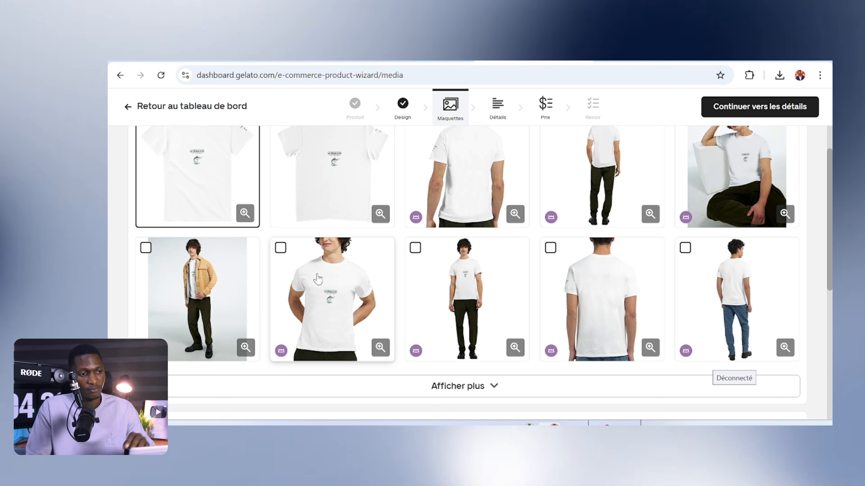
pyautogui.scroll(4, 318, 279)
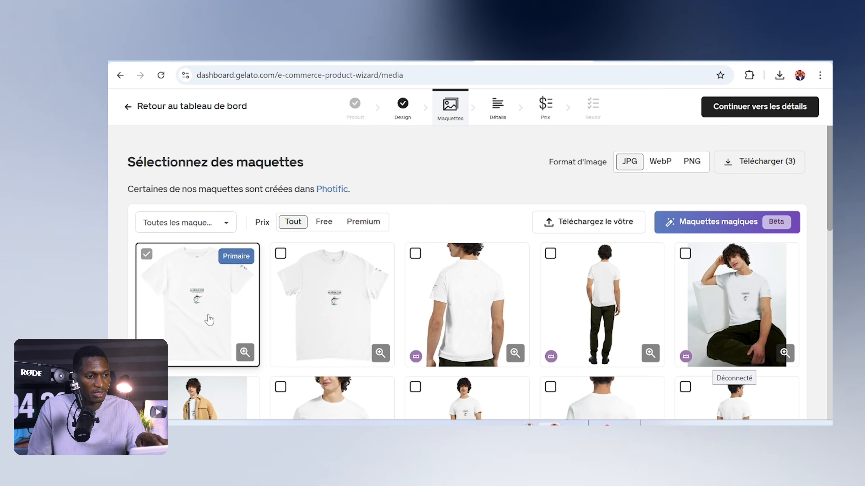
# Enlarge the primary white T-shirt mockup, examine its front, collar and sleeve prints, and close the preview
pyautogui.click(245, 352)
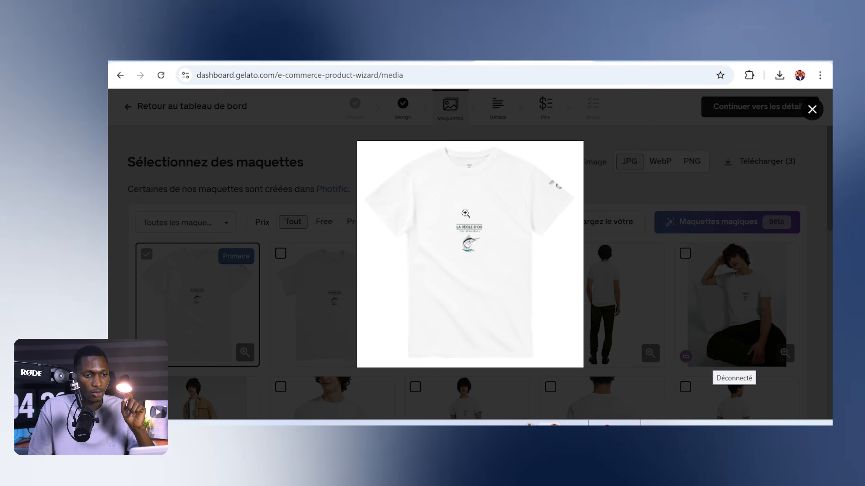
pyautogui.click(464, 227)
pyautogui.click(463, 227)
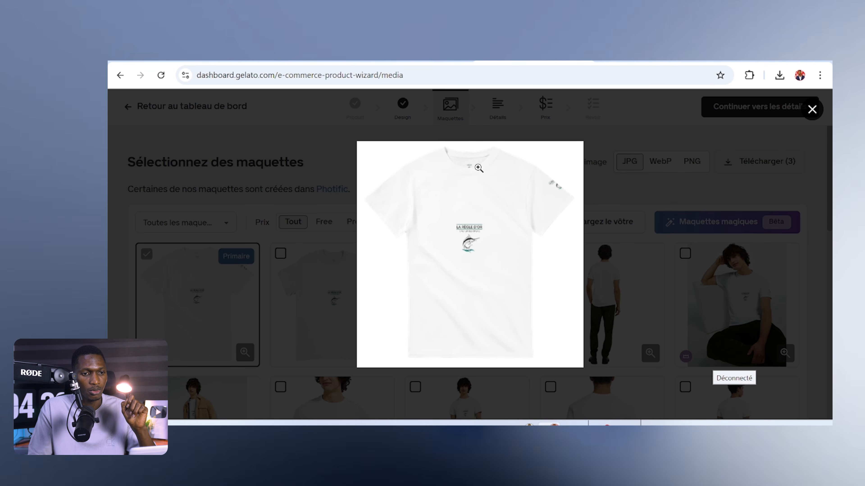
pyautogui.click(813, 112)
# Browse the available mockups and add the second flat front-view T-shirt mockup to the selection
pyautogui.scroll(-5, 369, 337)
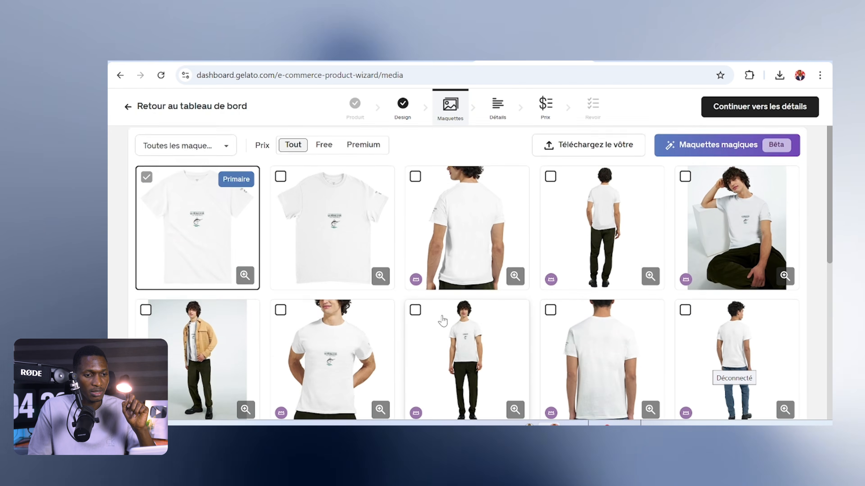
pyautogui.scroll(5, 388, 284)
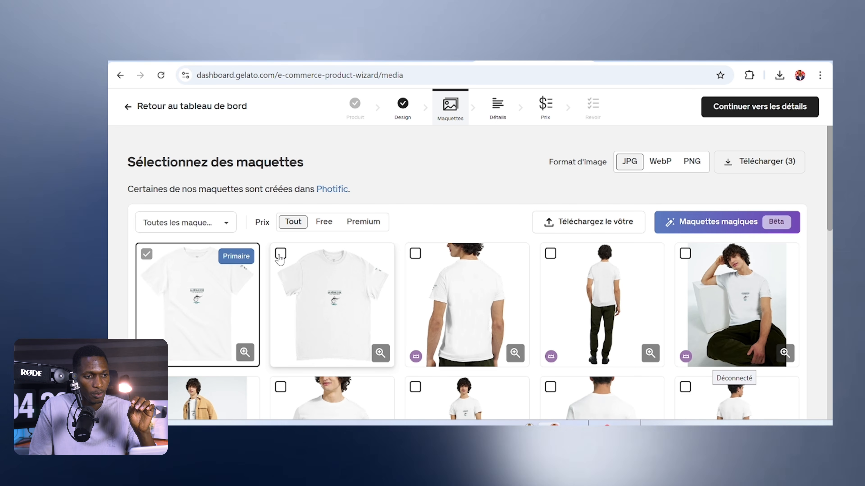
pyautogui.click(299, 316)
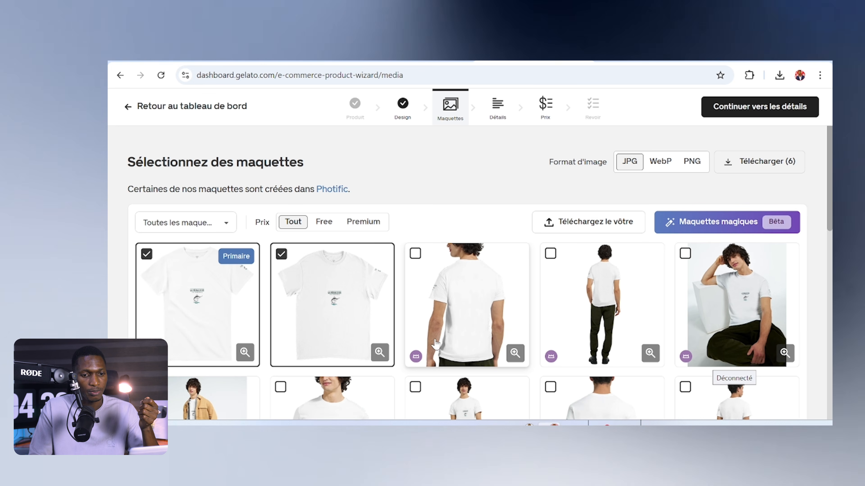
# Try to select the premium mockup of a model seen from behind and view the Gelato+ subscription offer
pyautogui.click(415, 256)
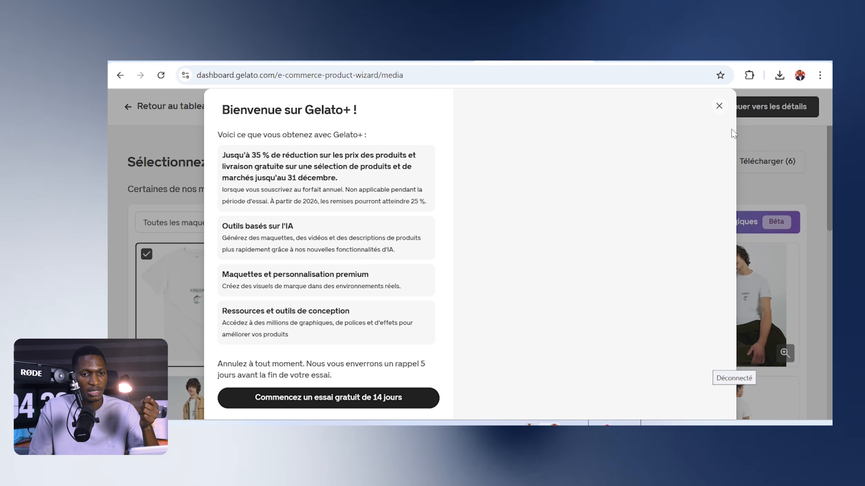
pyautogui.click(720, 107)
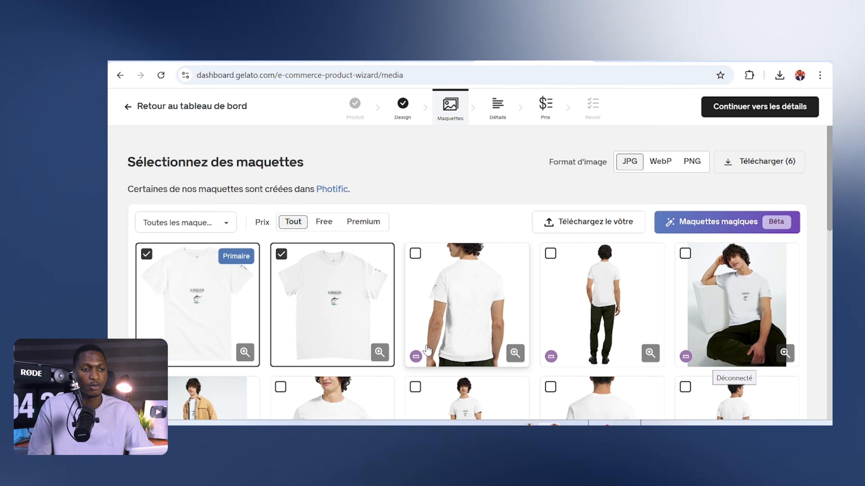
pyautogui.click(415, 356)
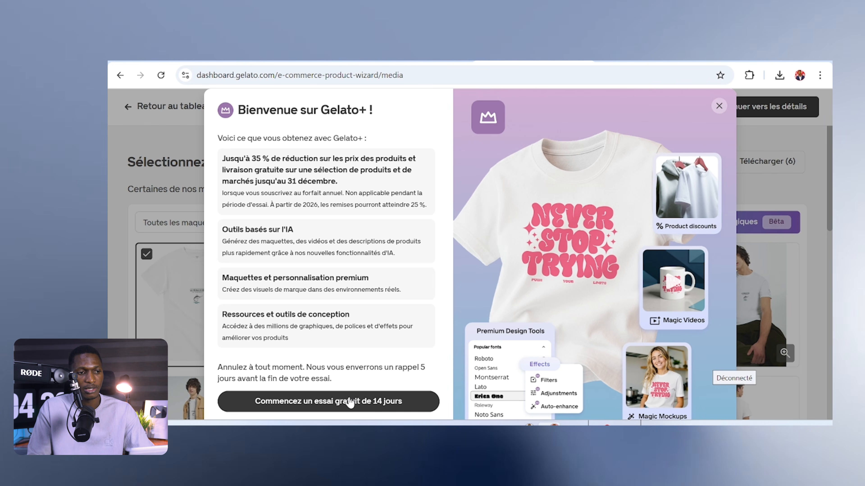
# Close the Gelato+ offer, check the remaining mockups and continue to the product details with the two selected front views
pyautogui.click(719, 106)
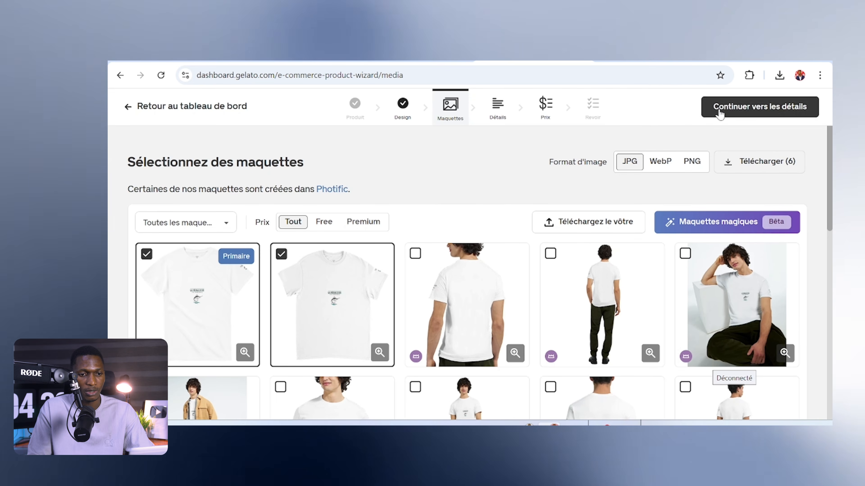
pyautogui.scroll(-10, 464, 286)
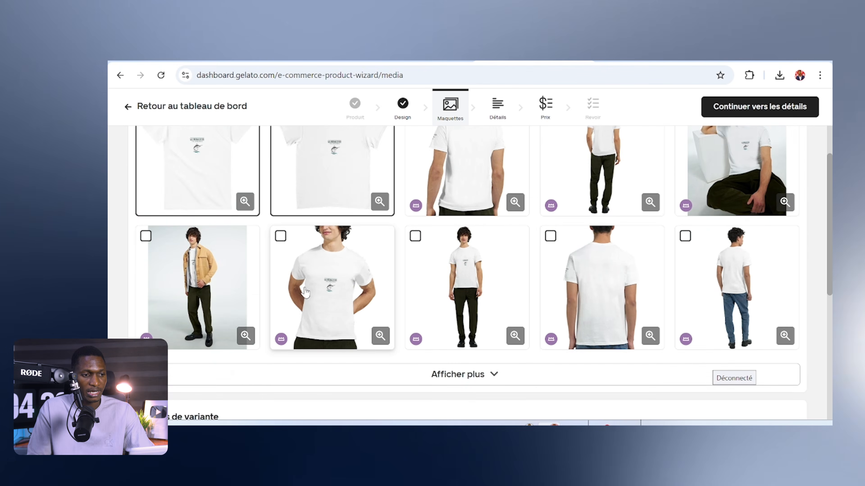
pyautogui.scroll(10, 524, 288)
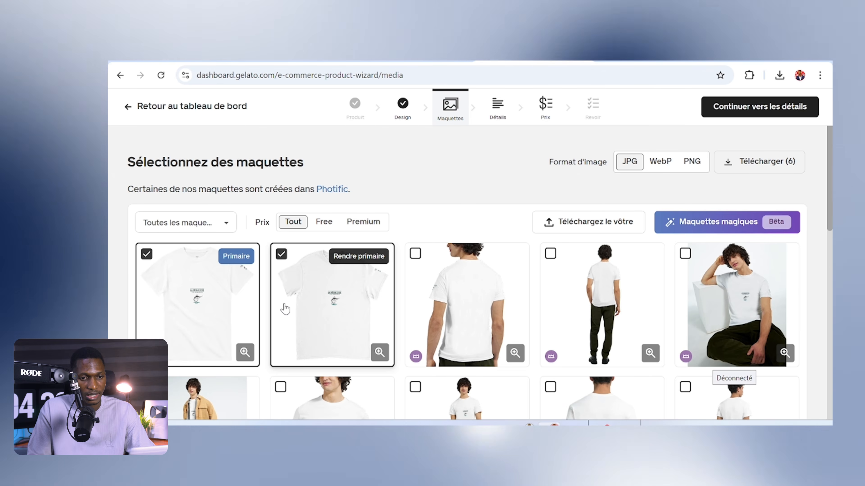
pyautogui.scroll(-2, 707, 251)
pyautogui.scroll(2, 707, 251)
pyautogui.click(766, 108)
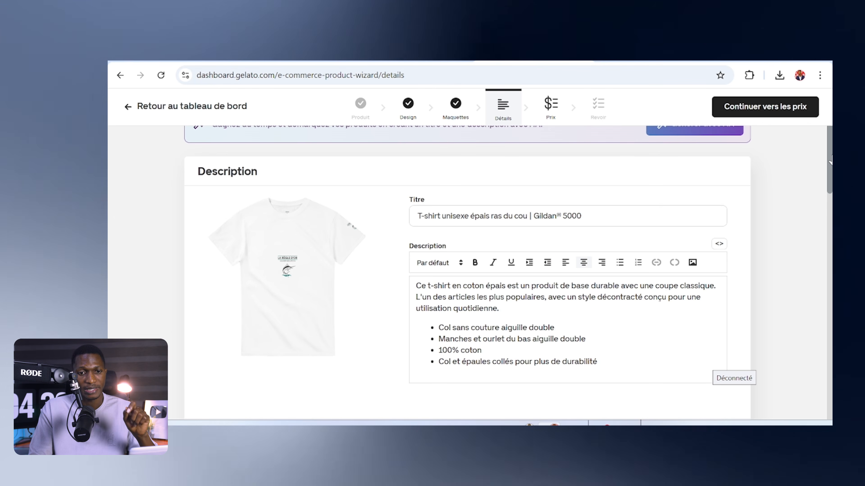
# Append "Pëche en pronfondeur" to the end of the product title
pyautogui.moveTo(830, 160); pyautogui.dragTo(829, 240)
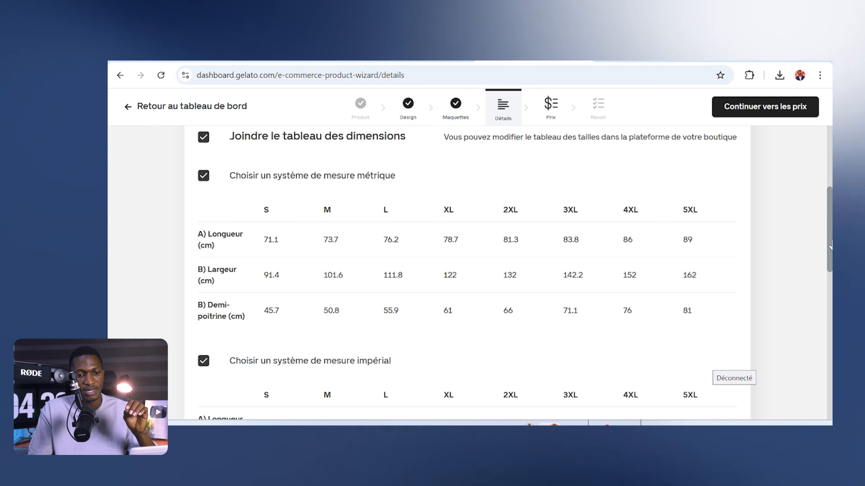
pyautogui.moveTo(829, 243); pyautogui.dragTo(829, 167)
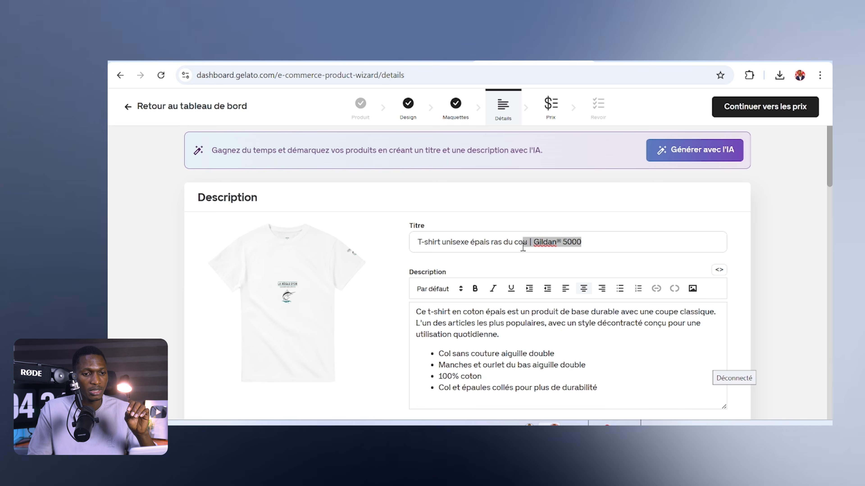
pyautogui.click(737, 227)
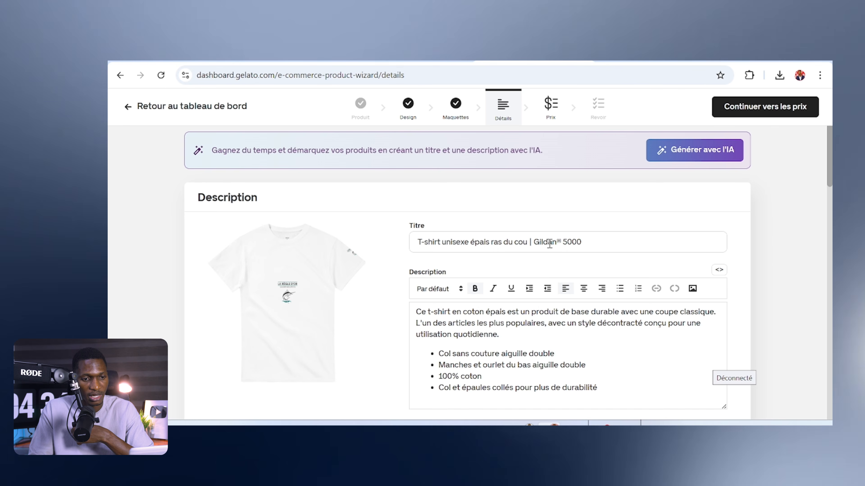
pyautogui.click(590, 243)
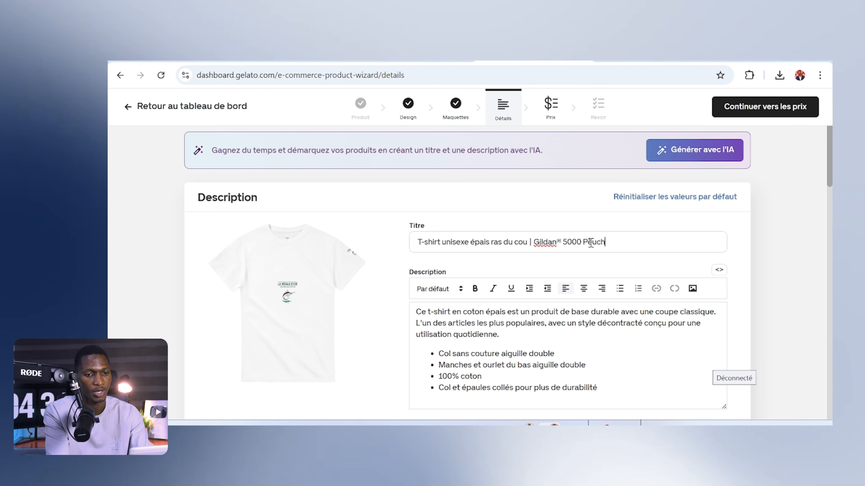
pyautogui.write('Pêuche en')
pyautogui.press('BackSpace')
pyautogui.press('BackSpace')
pyautogui.press('BackSpace')
pyautogui.press('BackSpace')
pyautogui.press('BackSpace')
pyautogui.press('BackSpace')
pyautogui.press('BackSpace')
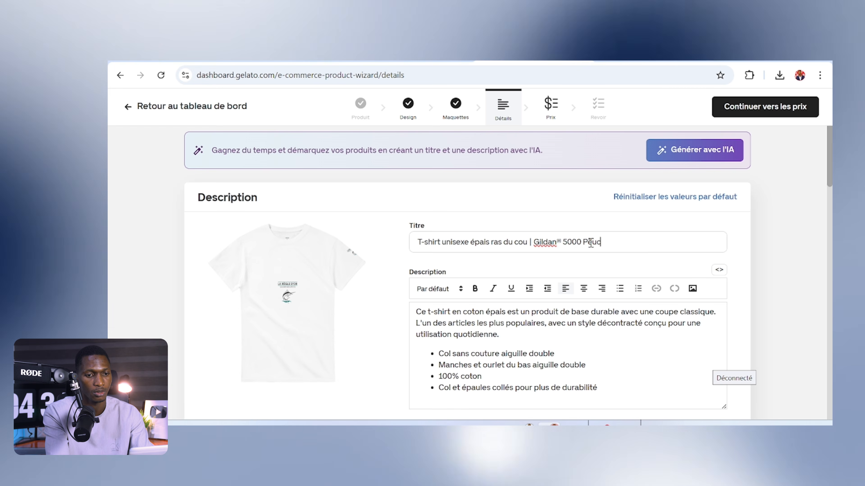
pyautogui.write('che en pronfondeur')
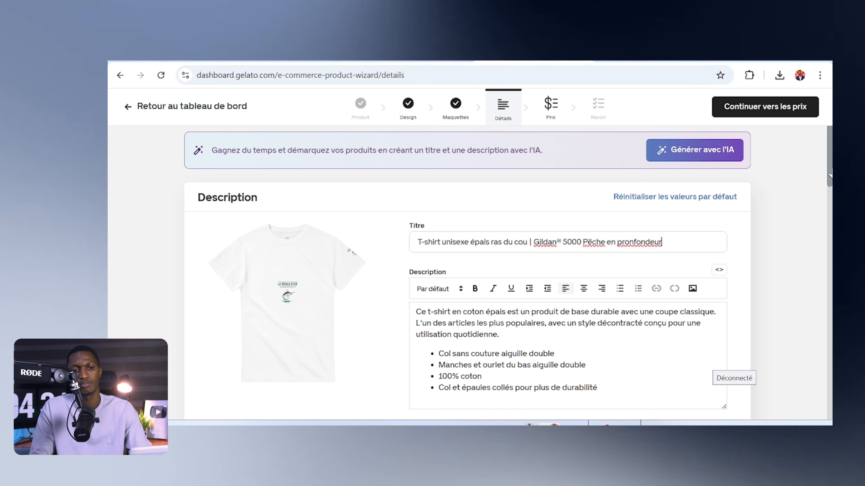
# Review the product description and attached size chart and continue to the pricing stage
pyautogui.scroll(-3, 609, 283)
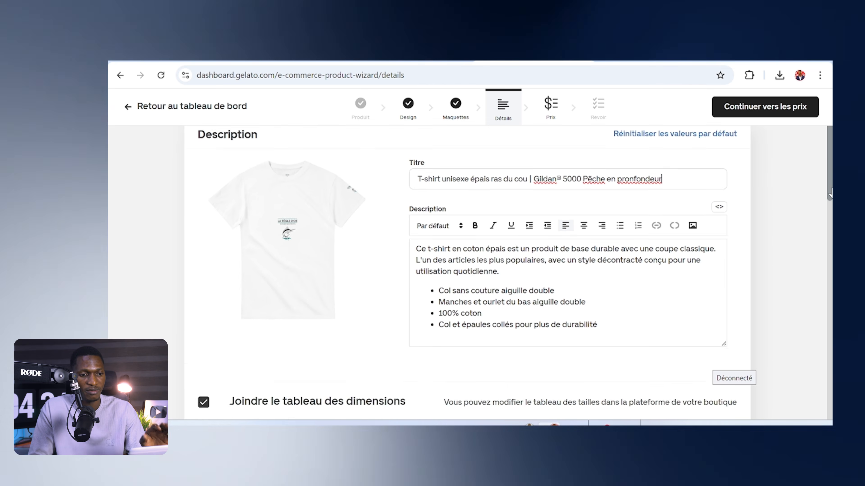
pyautogui.moveTo(608, 283)
pyautogui.mouseDown()
pyautogui.moveTo(426, 235)
pyautogui.moveTo(366, 189)
pyautogui.moveTo(409, 195)
pyautogui.moveTo(592, 292)
pyautogui.moveTo(614, 292)
pyautogui.mouseUp()
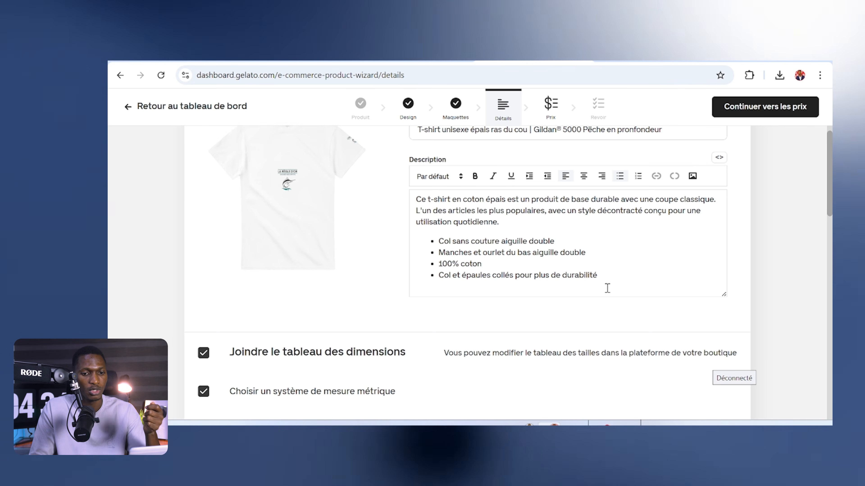
pyautogui.scroll(-4, 607, 288)
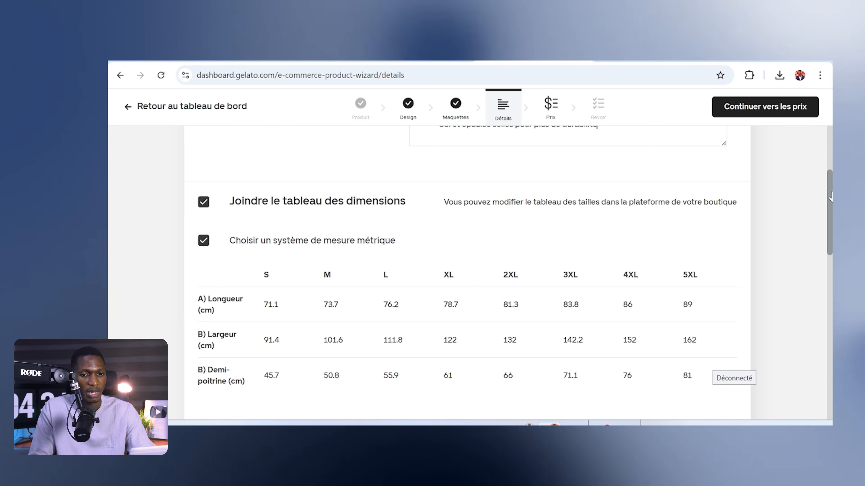
pyautogui.moveTo(830, 196); pyautogui.dragTo(825, 119)
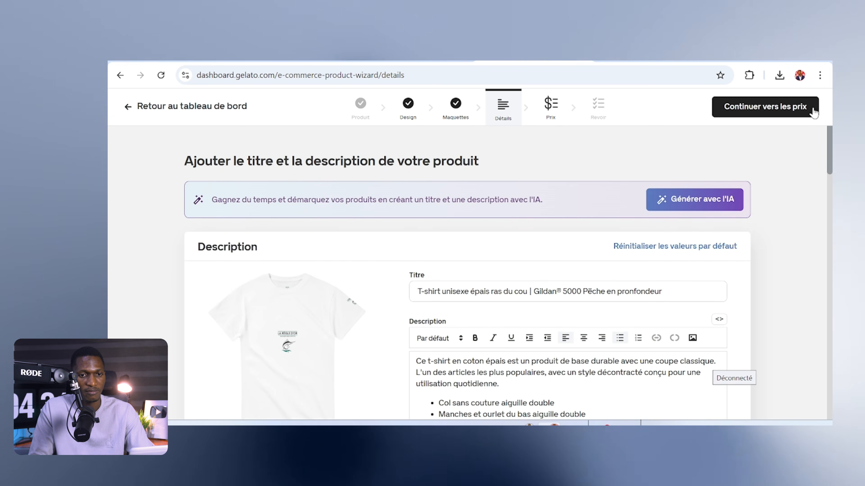
pyautogui.scroll(-10, 749, 104)
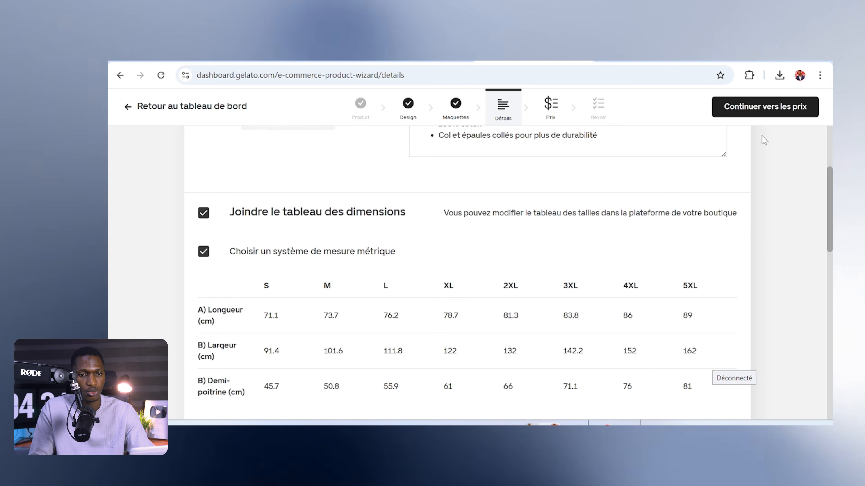
pyautogui.click(771, 109)
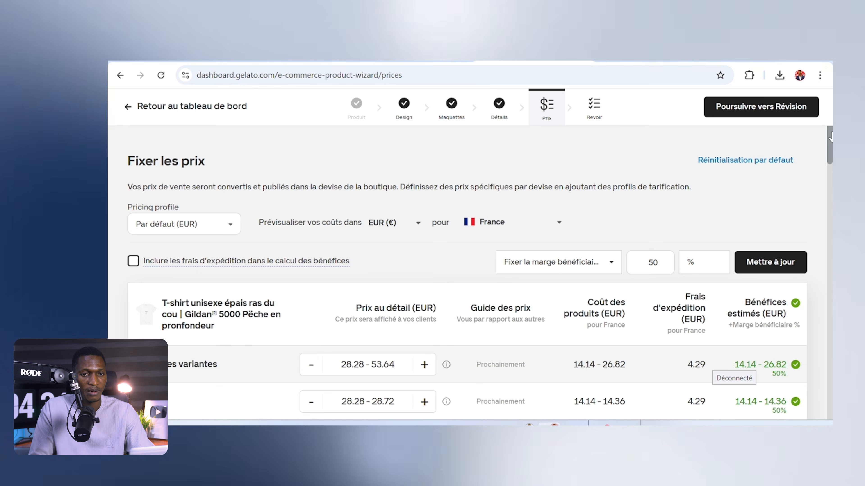
# Examine the retail prices, product costs, shipping fees and estimated profits for all T-shirt variants
pyautogui.scroll(-2, 829, 158)
pyautogui.scroll(-2, 830, 159)
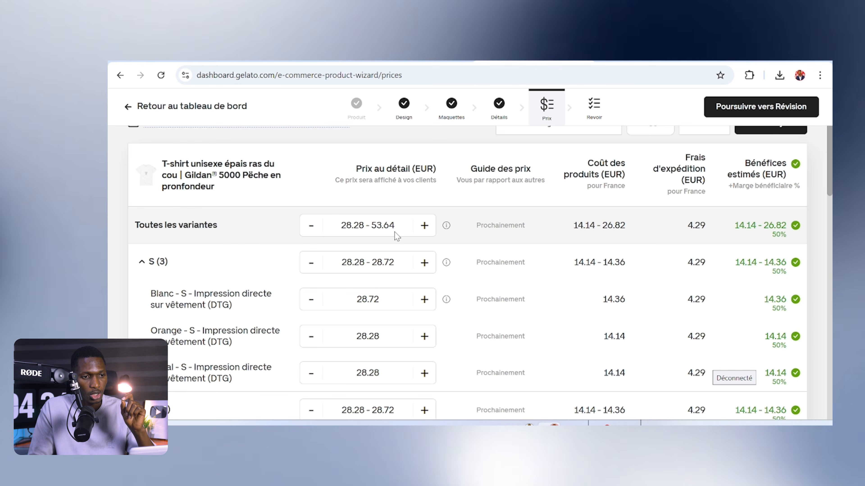
pyautogui.moveTo(356, 169); pyautogui.dragTo(437, 170)
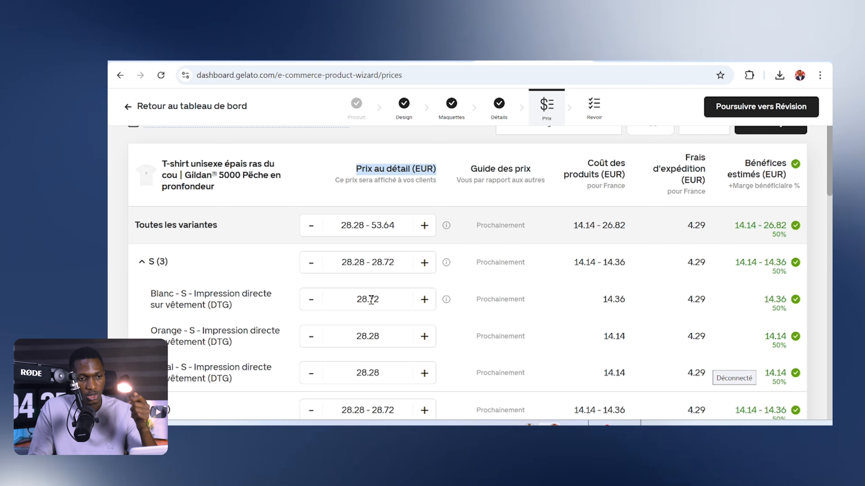
pyautogui.click(583, 167)
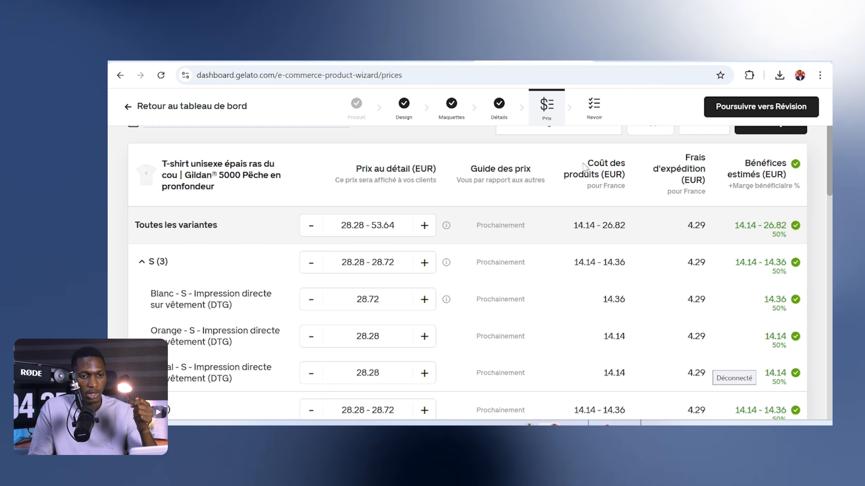
pyautogui.click(579, 236)
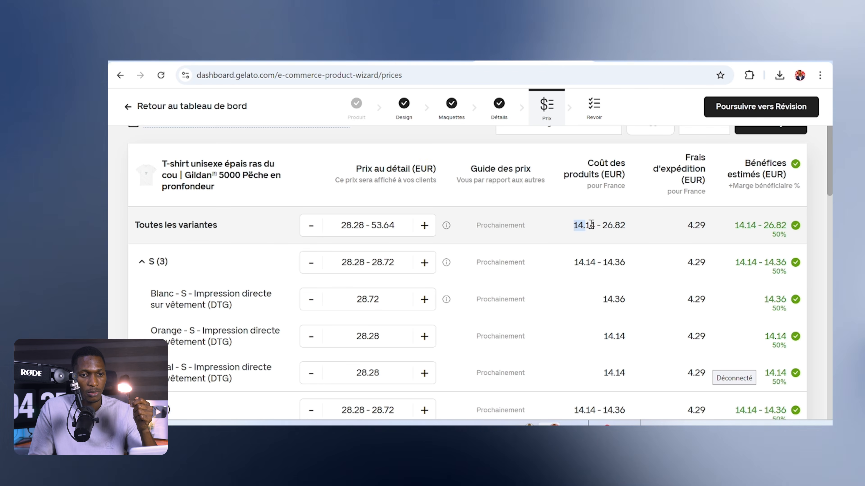
pyautogui.moveTo(591, 224); pyautogui.dragTo(621, 226)
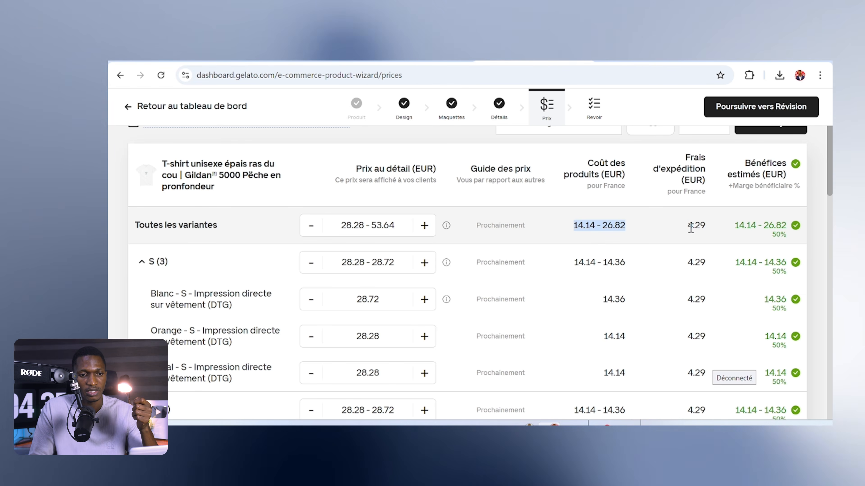
pyautogui.moveTo(697, 221); pyautogui.dragTo(705, 224)
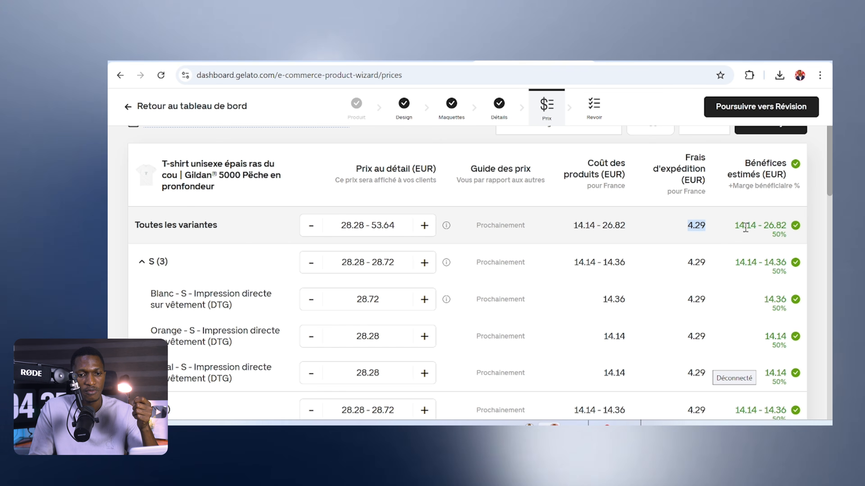
pyautogui.click(736, 224)
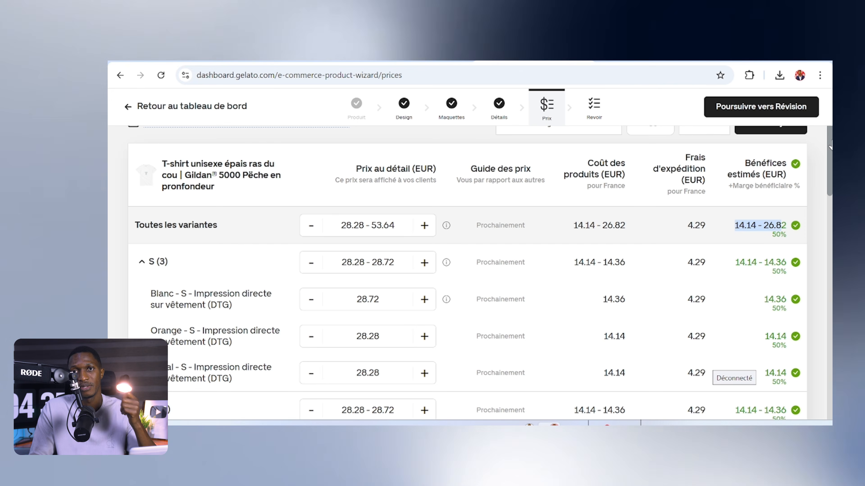
# Try lowering the profit margin to 43% and restore it to 50%
pyautogui.moveTo(830, 145); pyautogui.dragTo(831, 126)
pyautogui.click(670, 143)
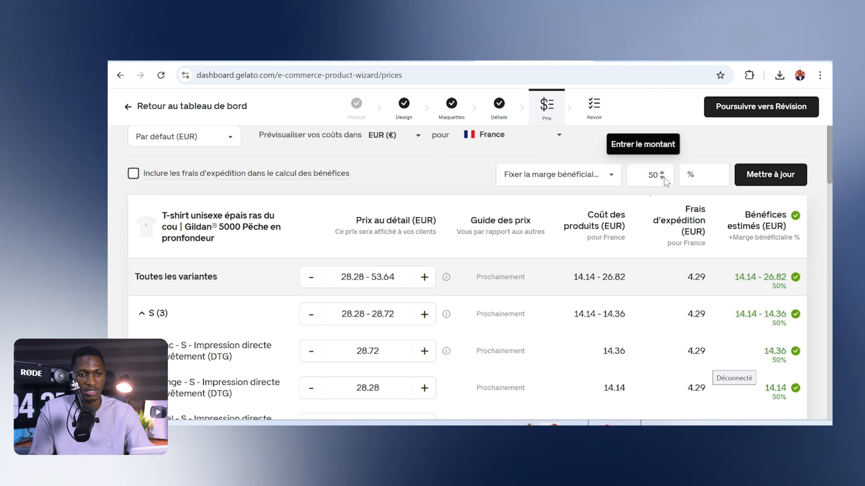
pyautogui.click(663, 177)
pyautogui.click(662, 178)
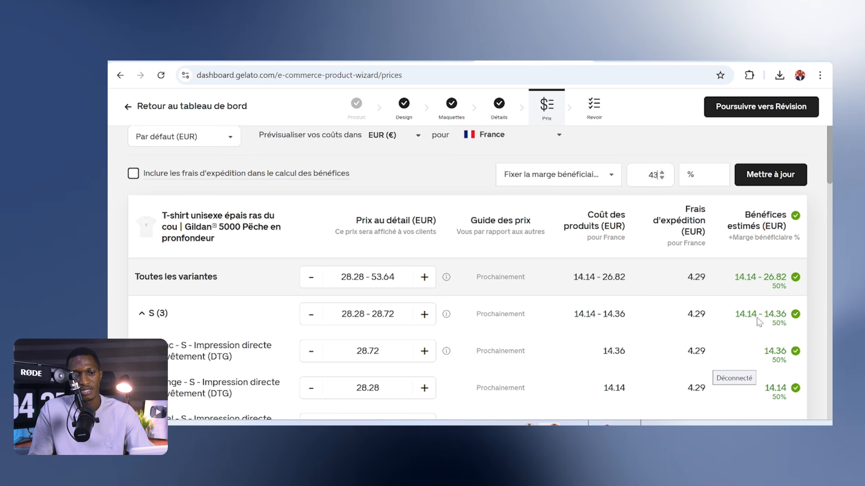
pyautogui.click(662, 172)
pyautogui.click(662, 172)
pyautogui.click(662, 172)
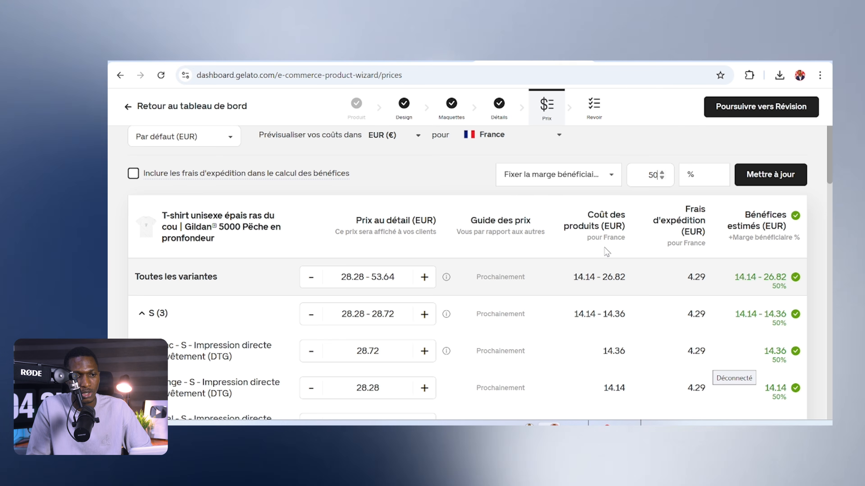
# Check the product costs across the variants and continue to the product review
pyautogui.moveTo(578, 277); pyautogui.dragTo(584, 276)
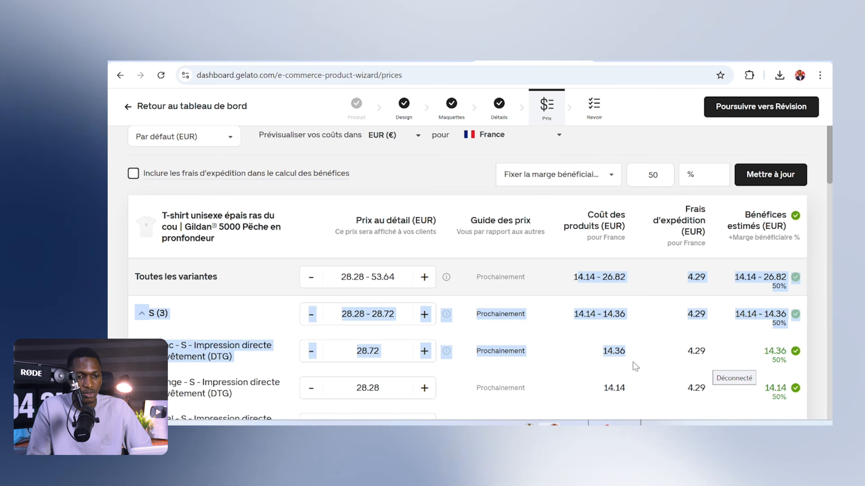
pyautogui.scroll(-2, 609, 301)
pyautogui.scroll(5, 610, 300)
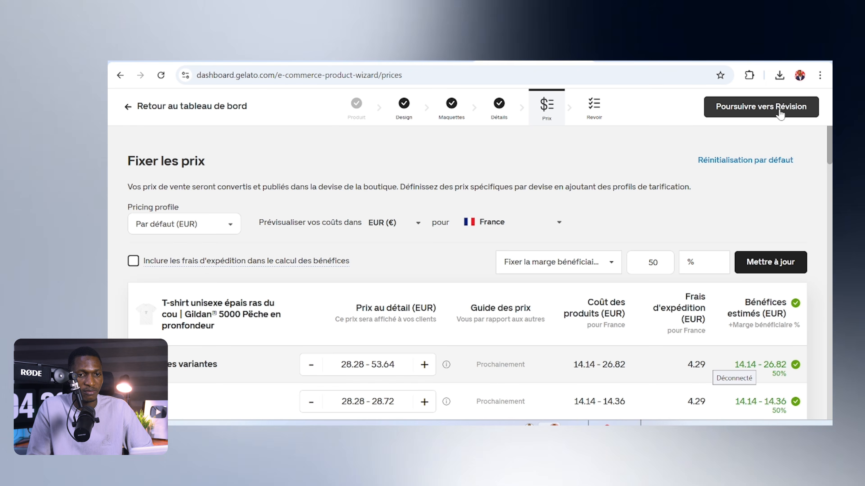
pyautogui.click(770, 115)
# Review the variants to publish and save the product as a template, keeping the product title as its name
pyautogui.scroll(-15, 165, 293)
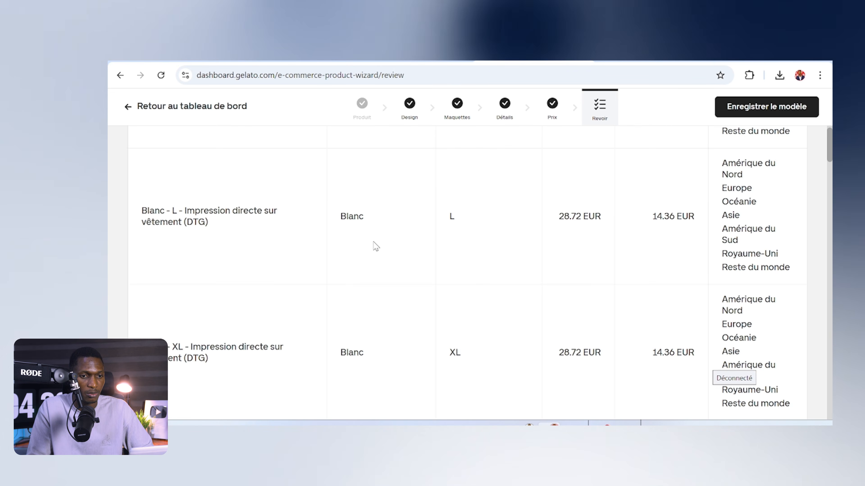
pyautogui.scroll(15, 452, 257)
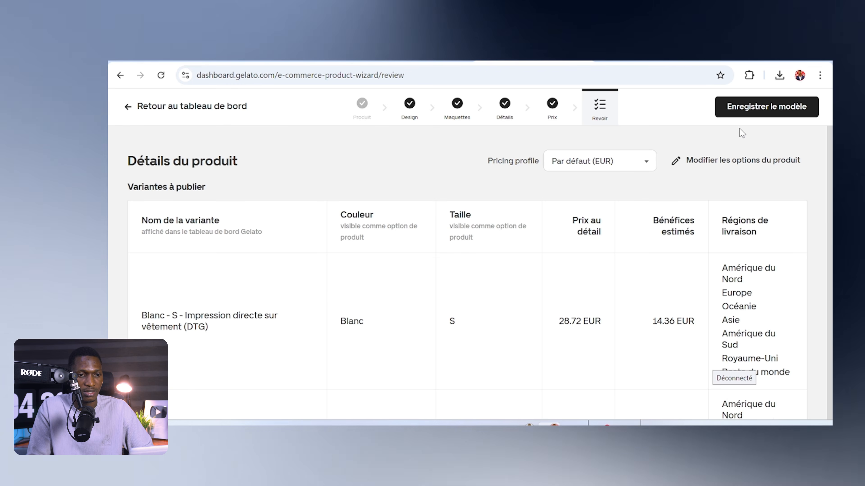
pyautogui.click(762, 107)
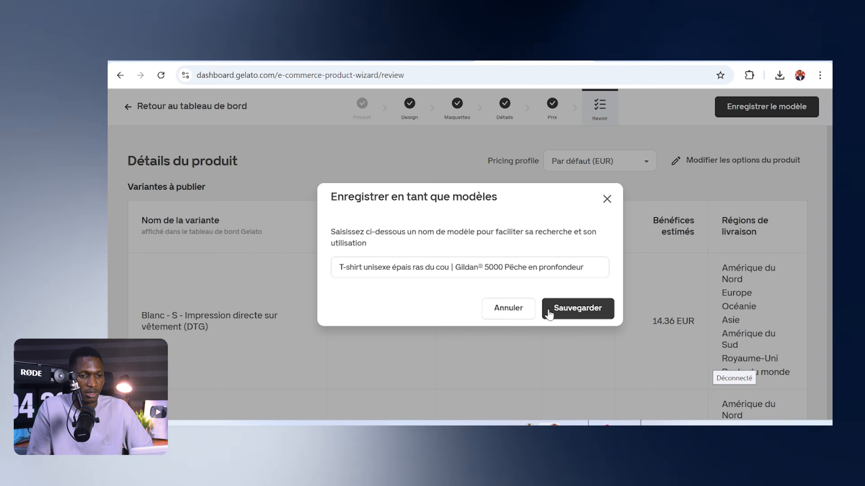
pyautogui.click(550, 310)
# Examine the saved T-shirt template's details and its options for adding it to a store or placing an order
pyautogui.scroll(-3, 517, 300)
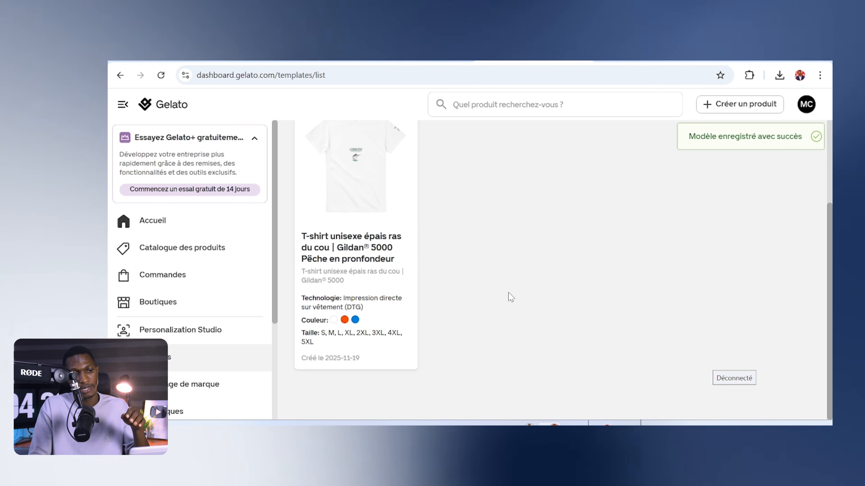
pyautogui.scroll(3, 508, 297)
pyautogui.scroll(-3, 477, 289)
pyautogui.moveTo(358, 293)
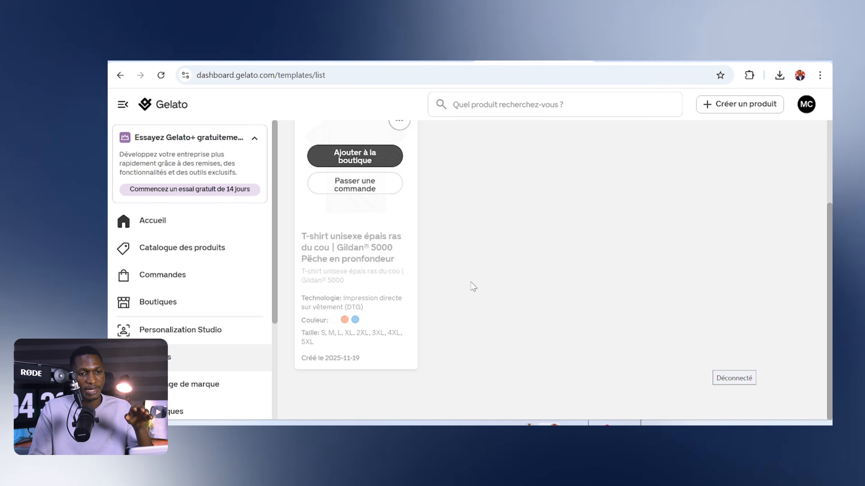
pyautogui.scroll(3, 545, 283)
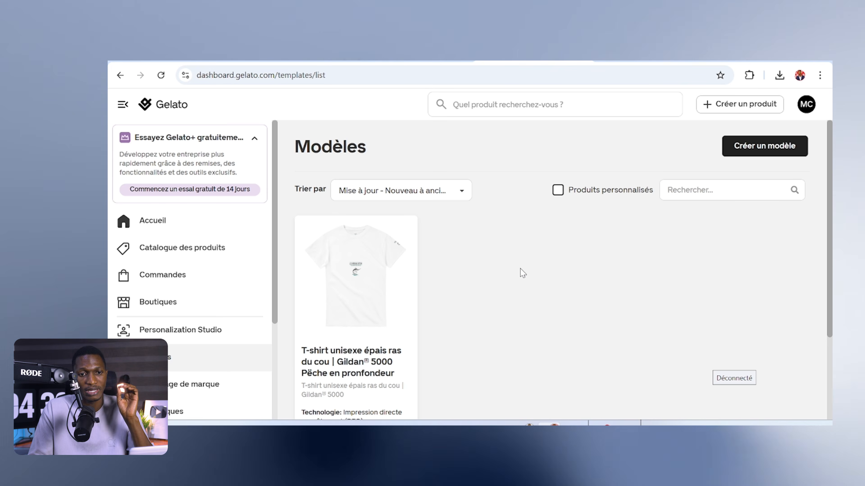
pyautogui.scroll(-3, 527, 293)
pyautogui.scroll(3, 756, 238)
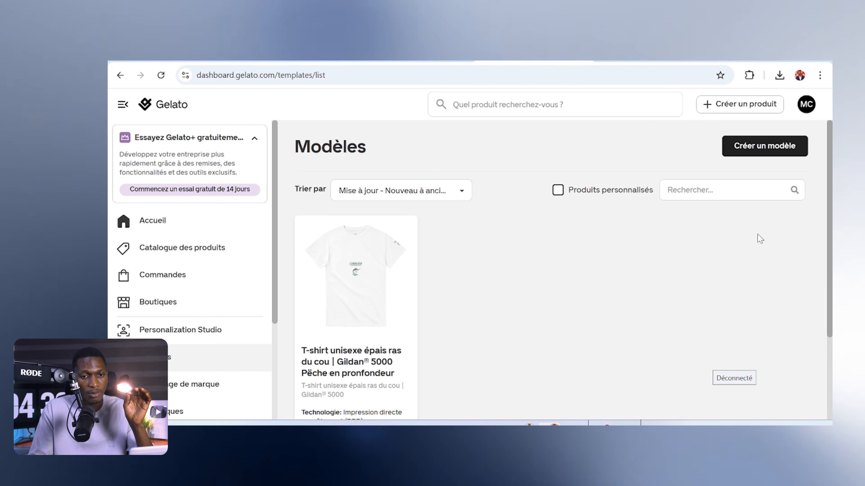
# Start a new template, browse the product categories including the tote bags, and return to the template list
pyautogui.click(775, 149)
pyautogui.scroll(-15, 237, 290)
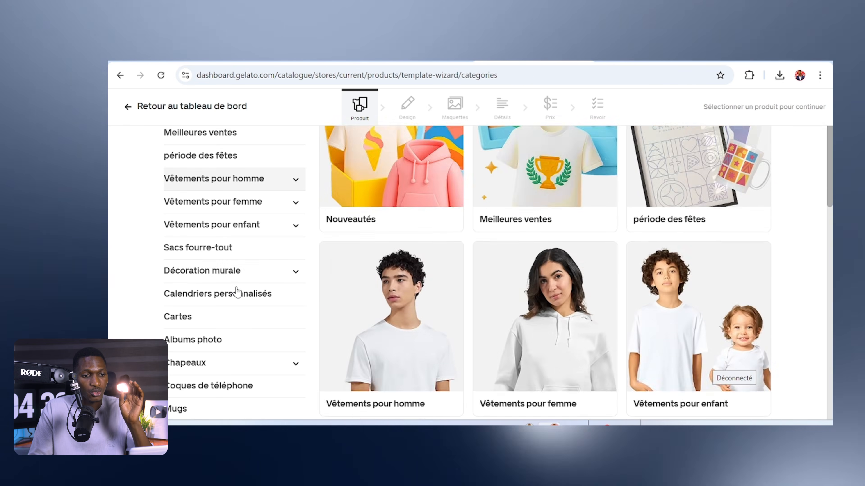
pyautogui.scroll(10, 236, 287)
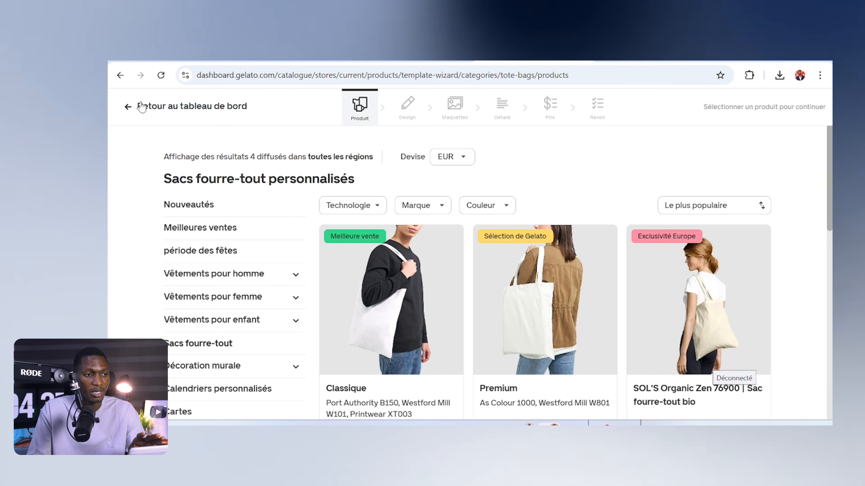
pyautogui.click(142, 107)
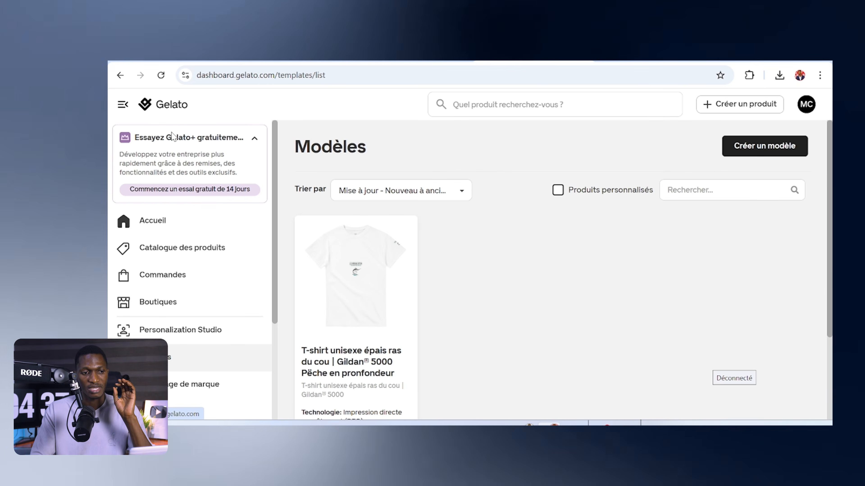
pyautogui.moveTo(401, 306)
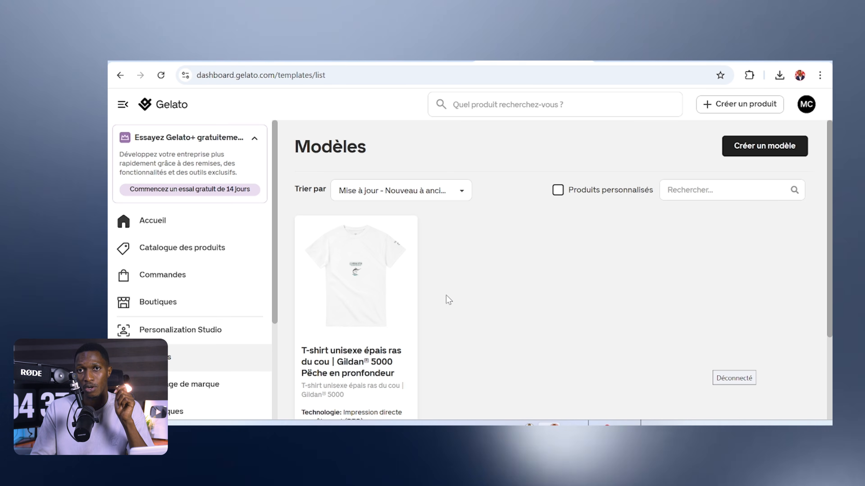
pyautogui.moveTo(375, 337)
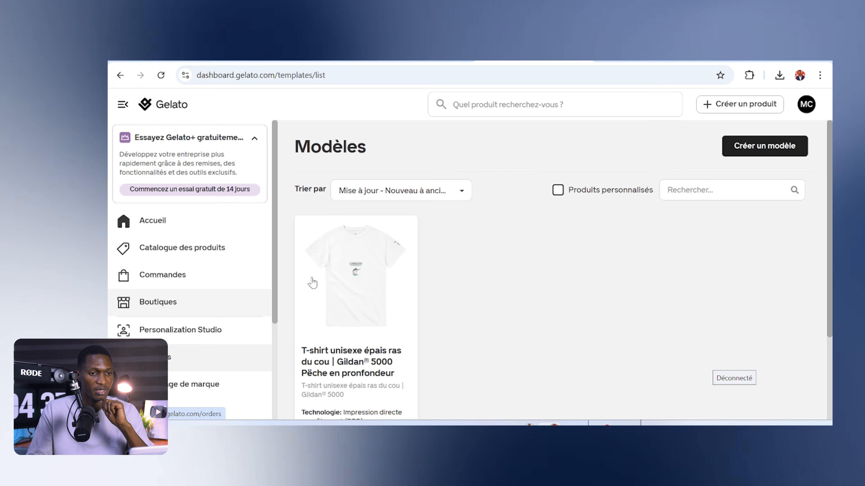
# Switch to the Google results for Shopify and open Shopify's free trial page
pyautogui.click(633, 58)
pyautogui.scroll(5, 348, 266)
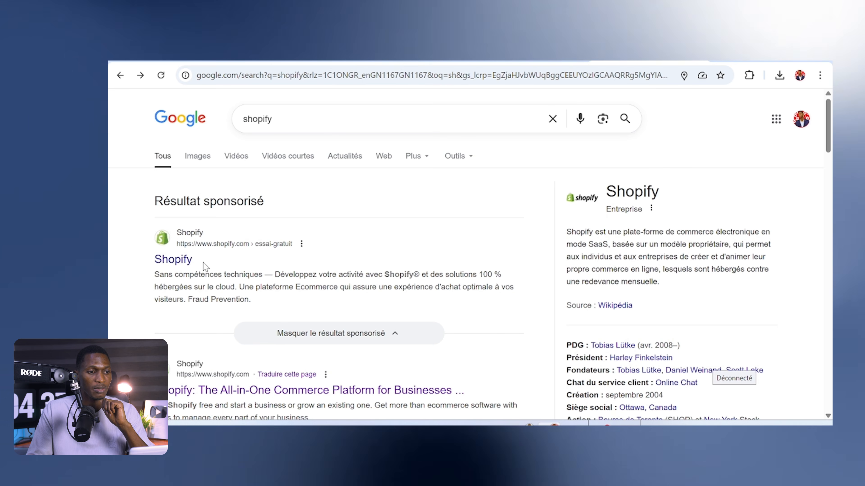
pyautogui.click(168, 265)
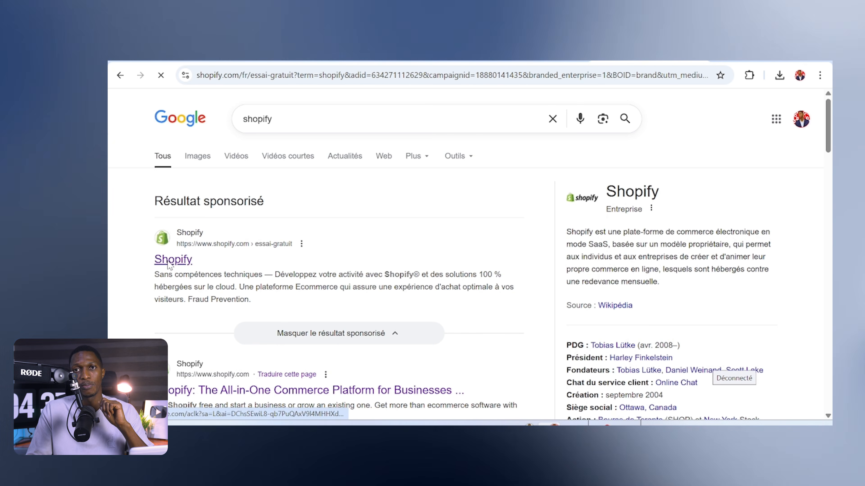
pyautogui.scroll(-5, 168, 265)
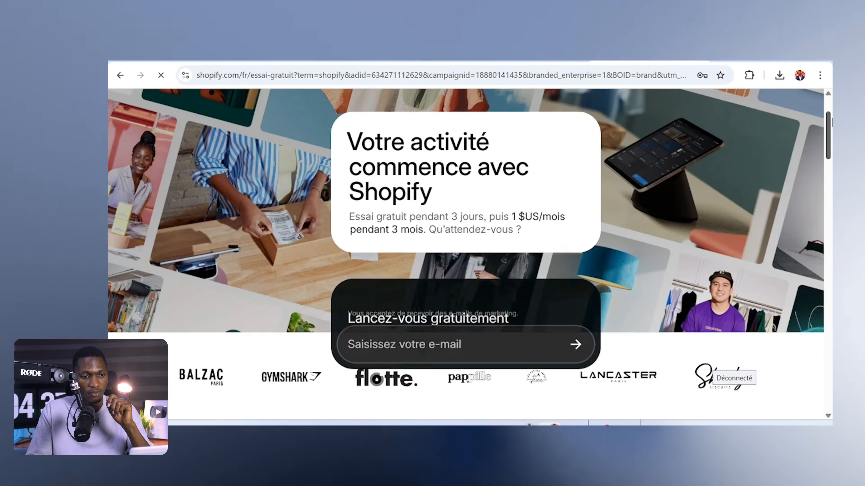
pyautogui.scroll(-3, 464, 278)
pyautogui.scroll(5, 465, 278)
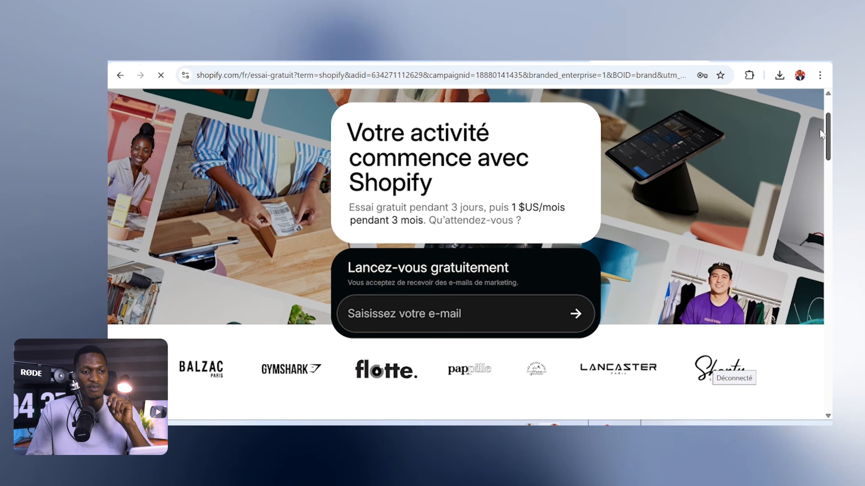
# Sign up for the Shopify trial with the Google account and postpone the security settings check
pyautogui.click(403, 314)
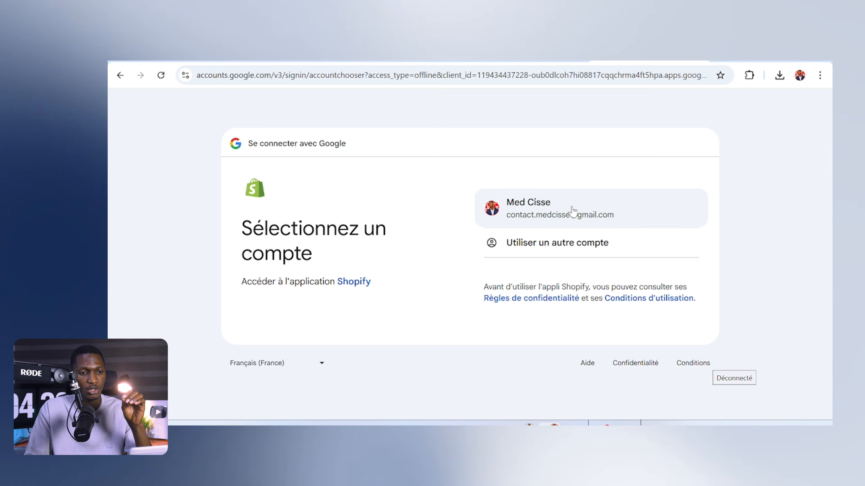
pyautogui.click(593, 218)
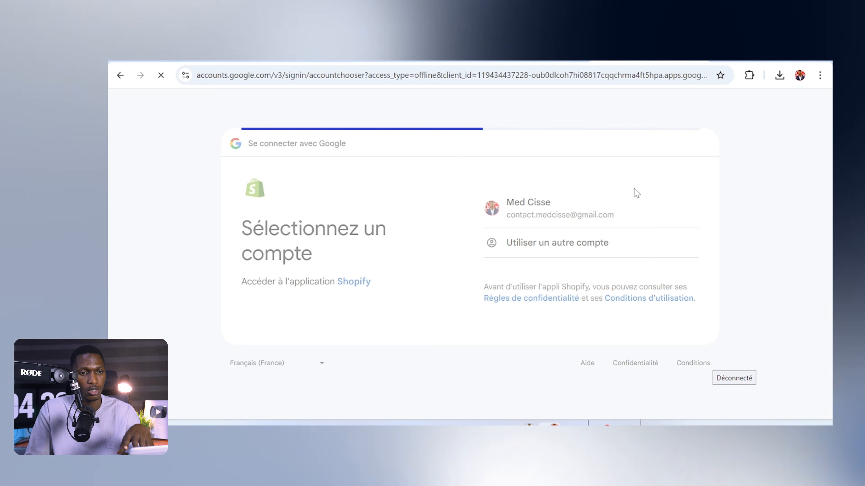
pyautogui.scroll(-5, 432, 201)
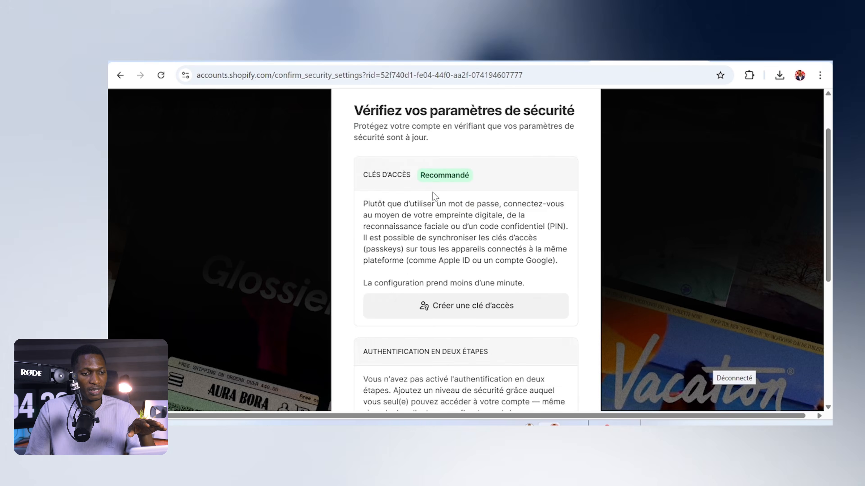
pyautogui.scroll(2, 438, 204)
pyautogui.scroll(-7, 545, 227)
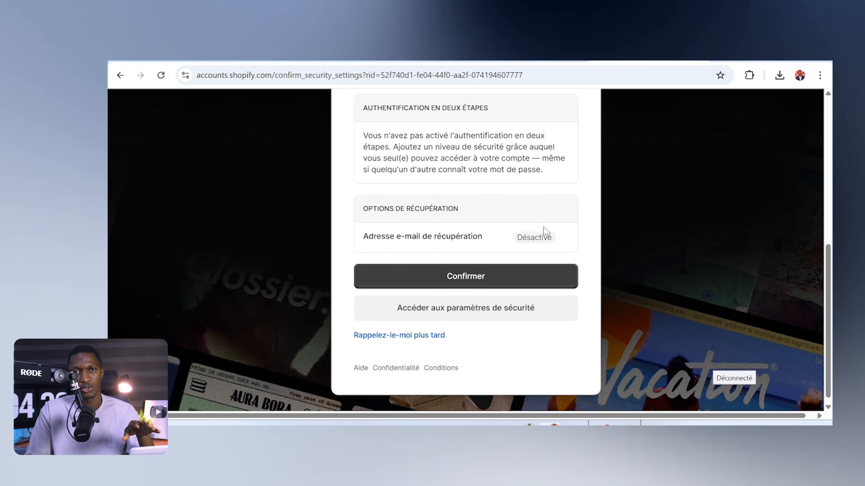
pyautogui.click(419, 329)
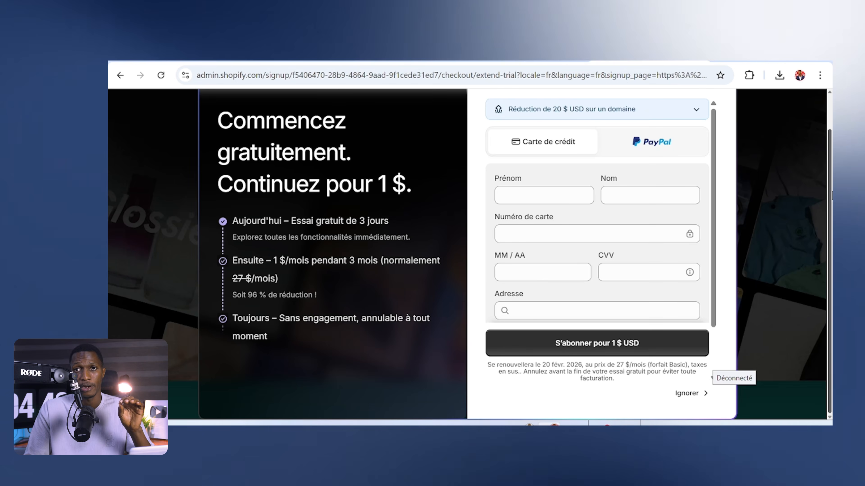
# Review the trial offer of 1 $ per month for 3 months and skip entering payment details
pyautogui.scroll(1, 777, 169)
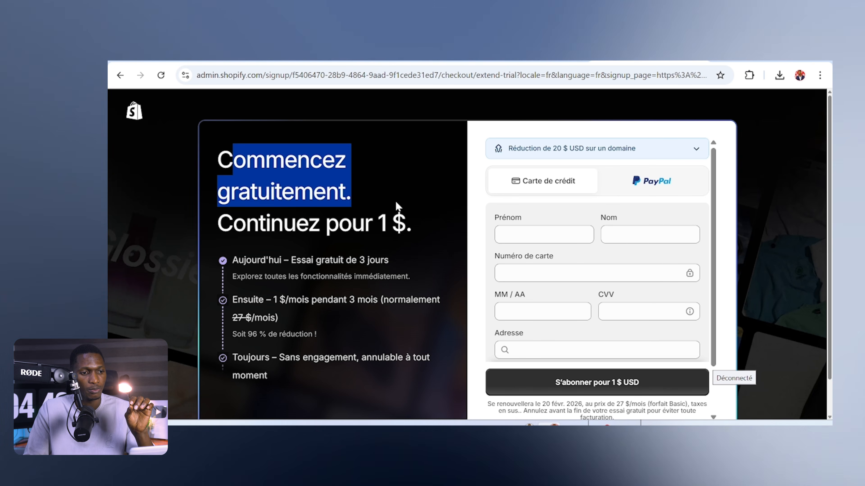
pyautogui.scroll(-1, 832, 287)
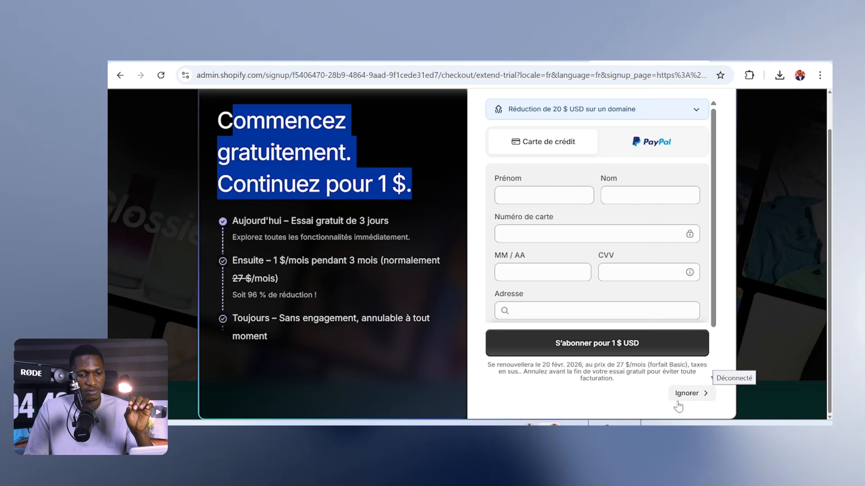
pyautogui.click(688, 394)
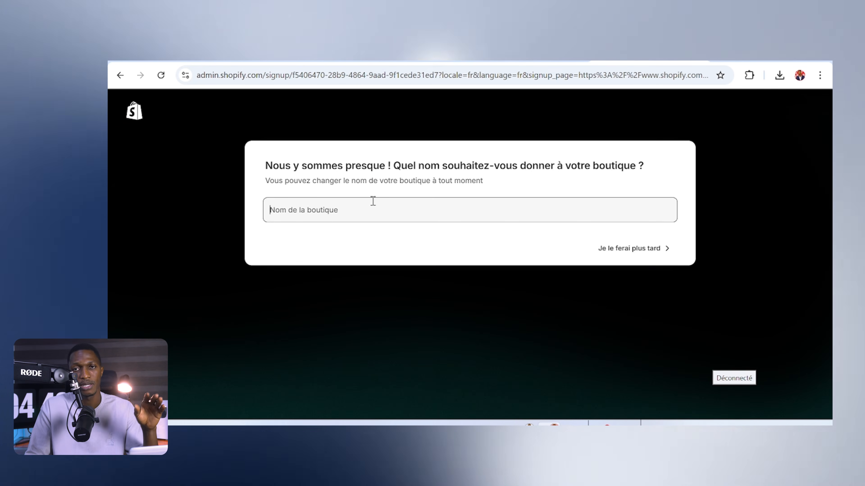
# Name the store Med POD and finish creating it
pyautogui.click(373, 201)
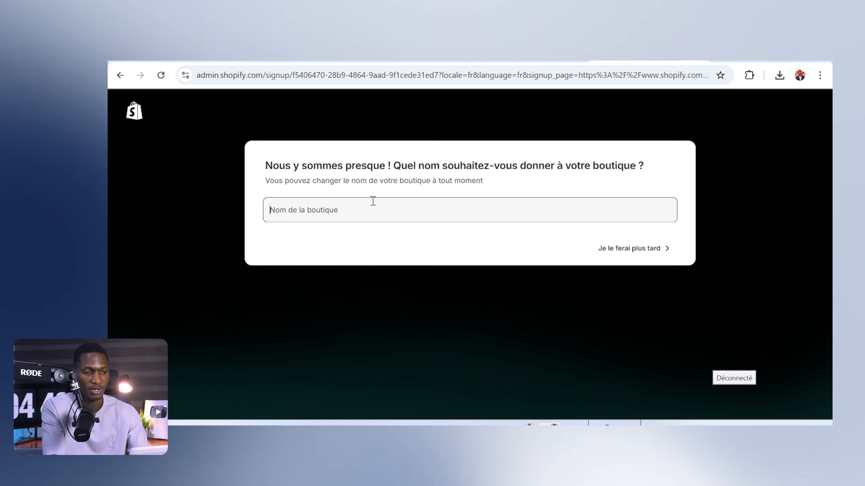
pyautogui.write('Med POD')
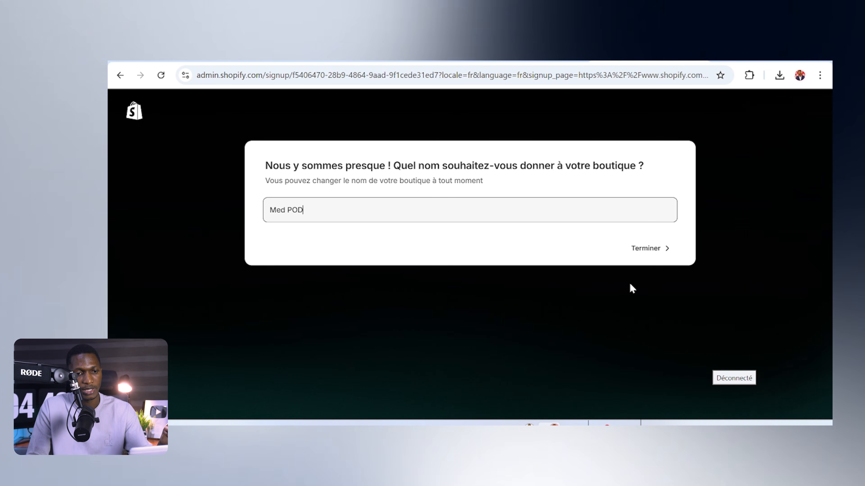
pyautogui.click(648, 248)
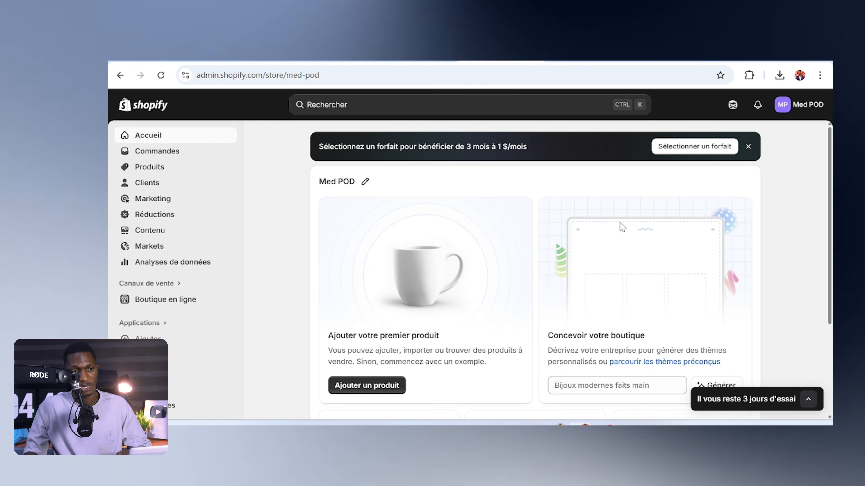
# Examine the new store's admin home page and preview its storefront's banner and placeholder products
pyautogui.scroll(-3, 526, 264)
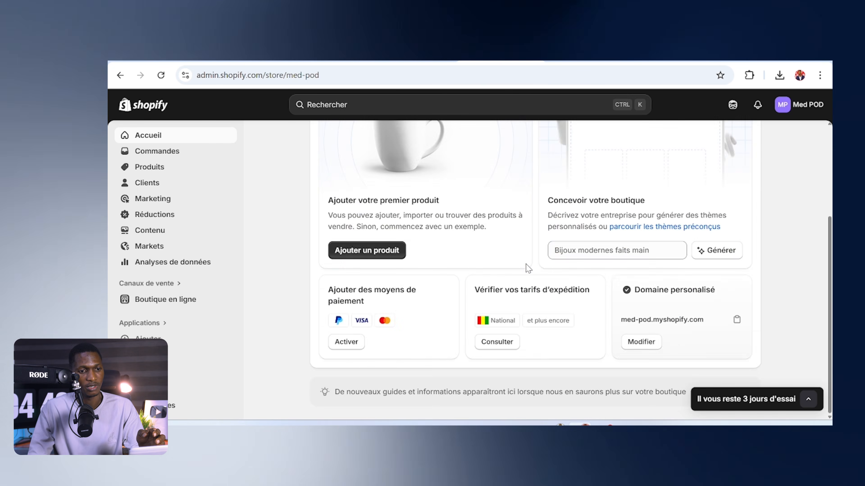
pyautogui.scroll(3, 525, 264)
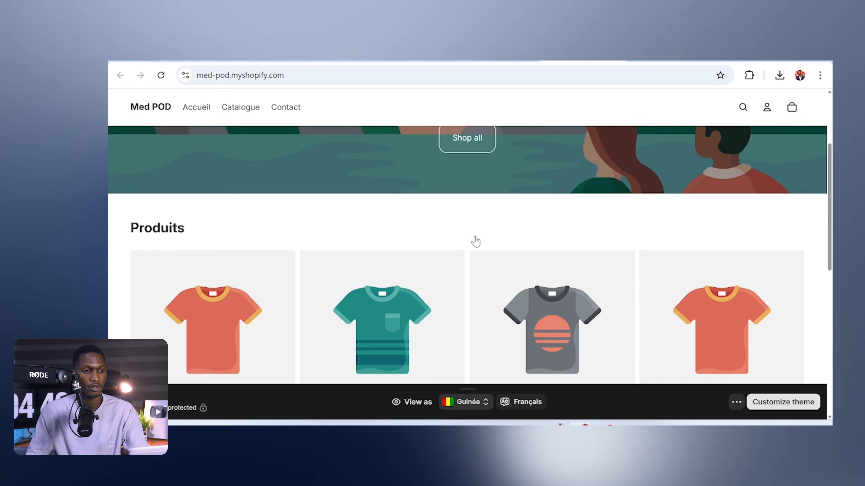
pyautogui.scroll(-5, 475, 242)
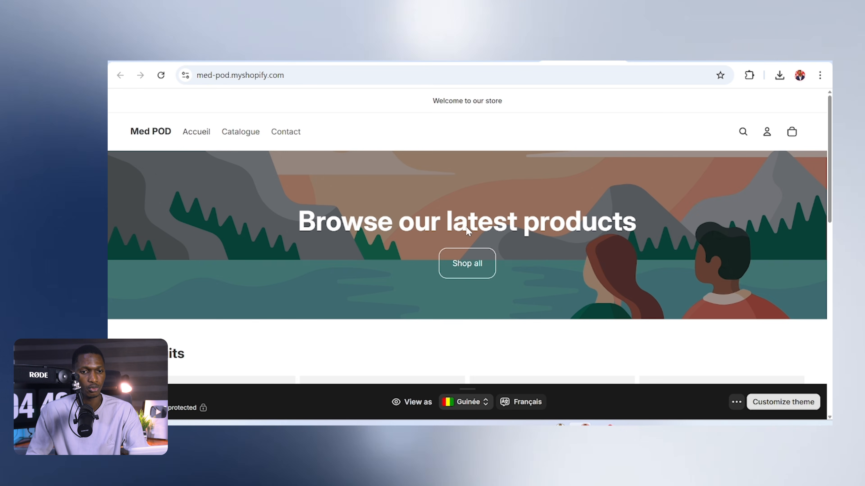
pyautogui.scroll(-5, 468, 231)
pyautogui.scroll(-5, 823, 293)
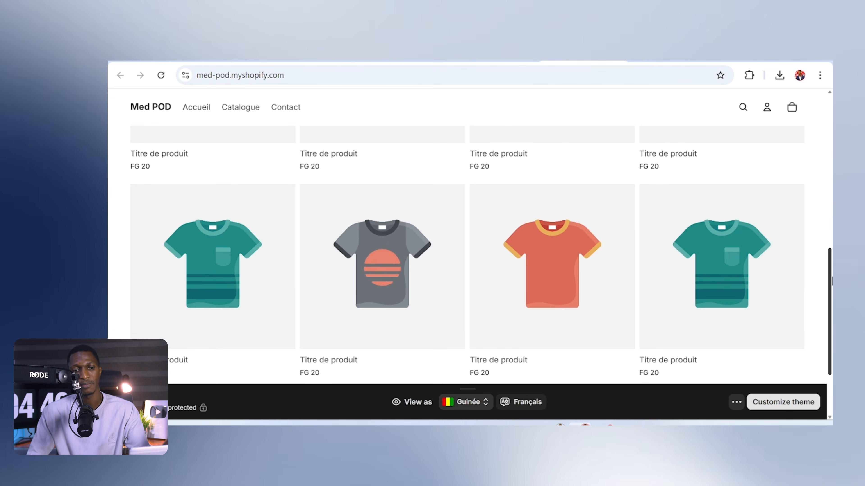
pyautogui.scroll(1, 823, 293)
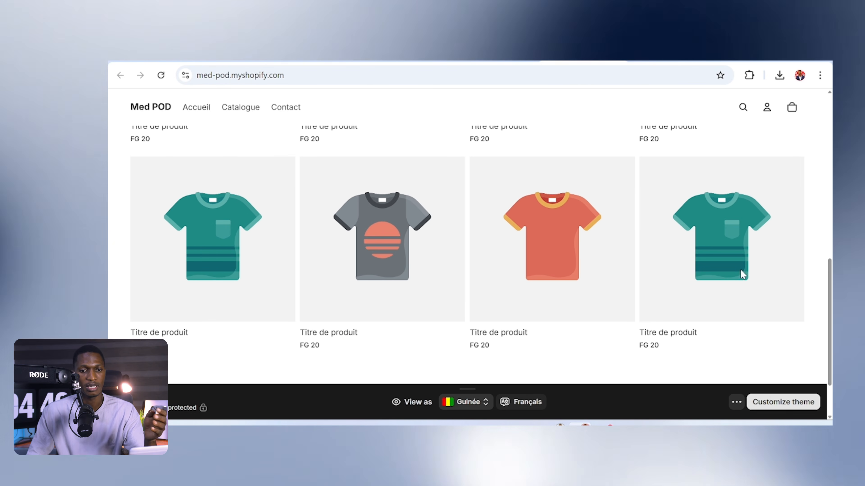
pyautogui.scroll(5, 207, 251)
pyautogui.scroll(2, 216, 221)
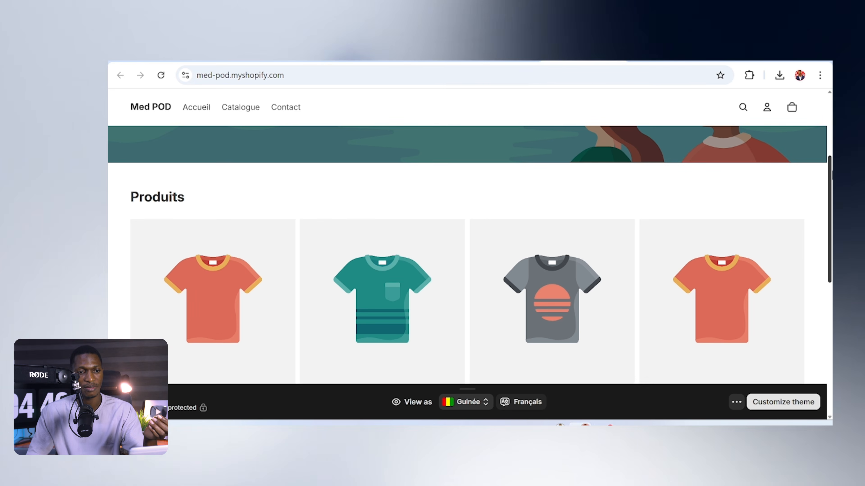
pyautogui.scroll(-4, 215, 221)
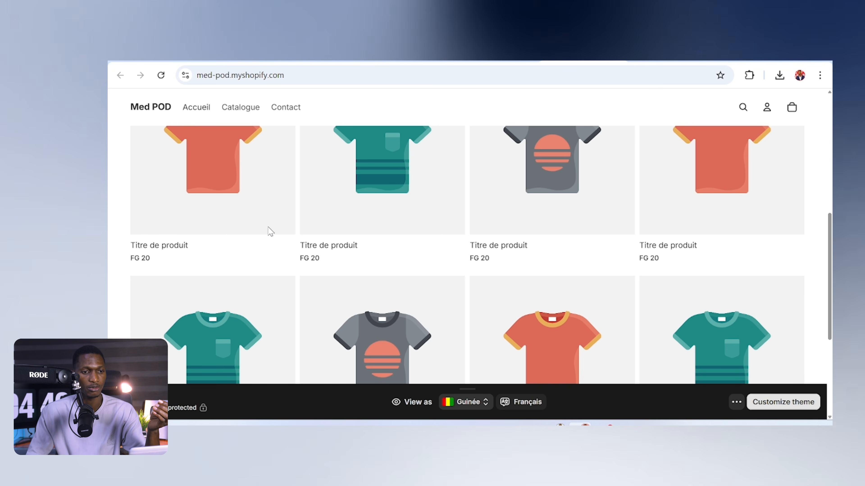
pyautogui.moveTo(830, 268); pyautogui.dragTo(831, 224)
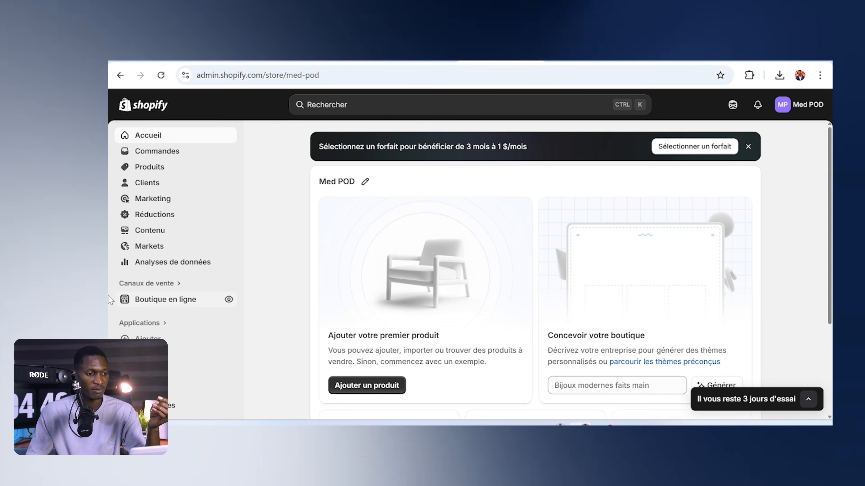
# Review the online store's current theme, theme library and popular free themes, then visit the Shopify Theme Store
pyautogui.click(172, 305)
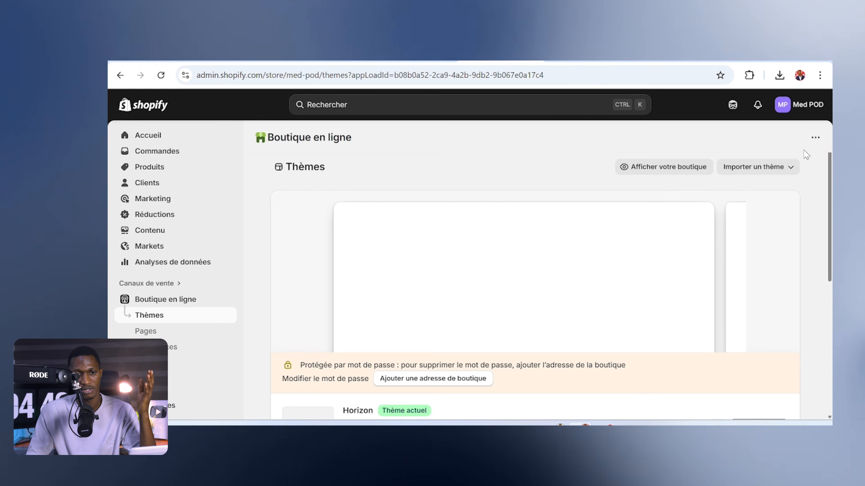
pyautogui.scroll(-4, 534, 286)
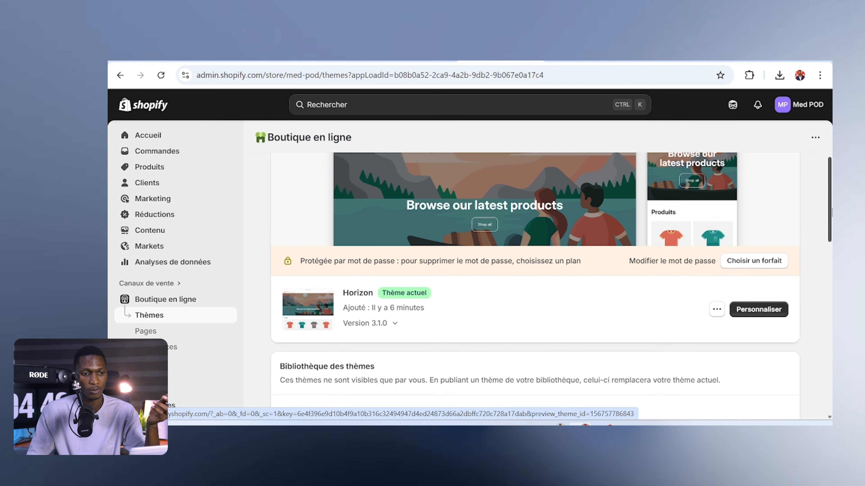
pyautogui.scroll(-5, 534, 287)
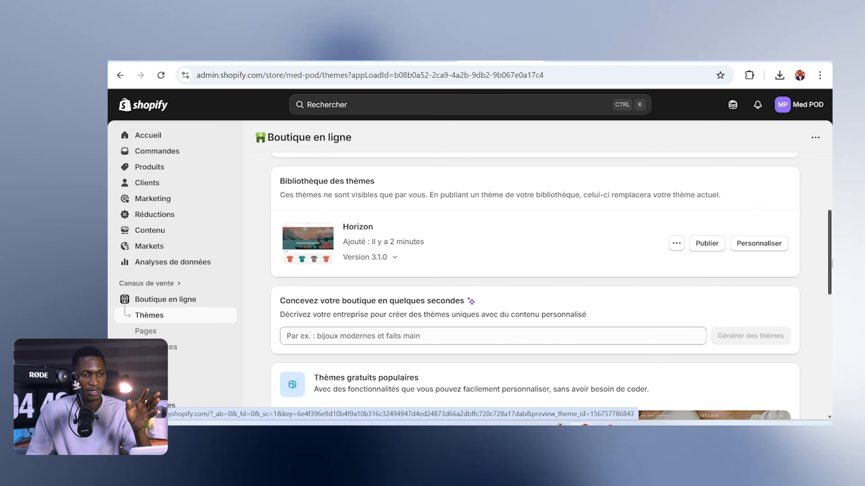
pyautogui.scroll(7, 534, 286)
pyautogui.scroll(2, 535, 286)
pyautogui.scroll(-15, 535, 287)
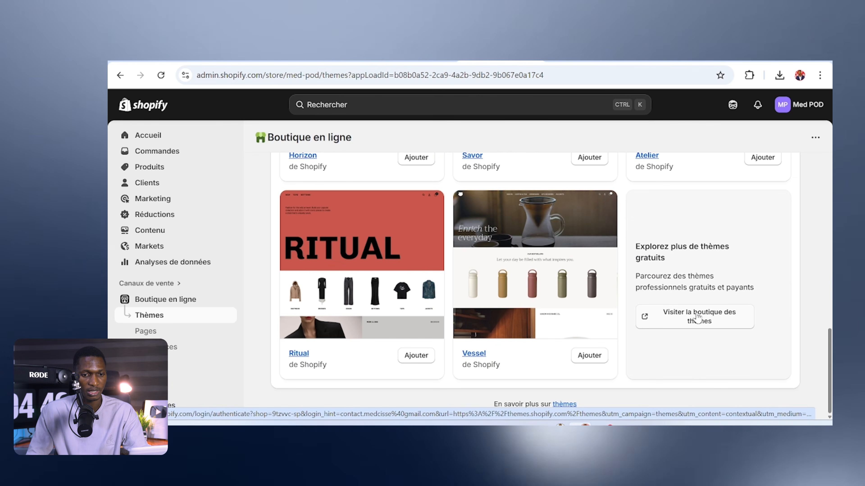
pyautogui.click(697, 318)
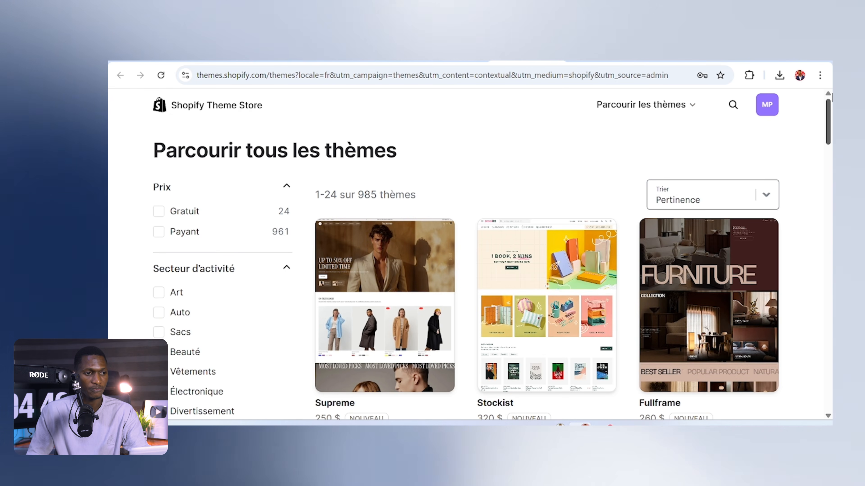
# Filter the Theme Store to free themes and browse the matching designs
pyautogui.click(160, 212)
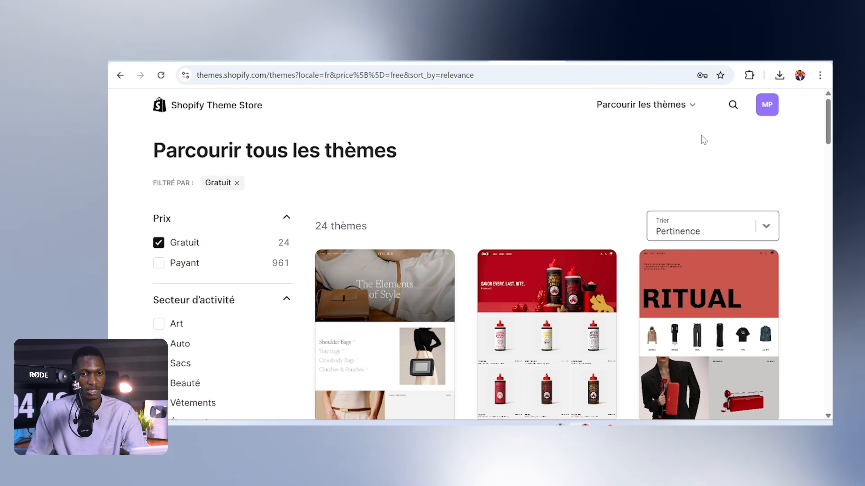
pyautogui.scroll(-8, 721, 227)
pyautogui.scroll(5, 722, 226)
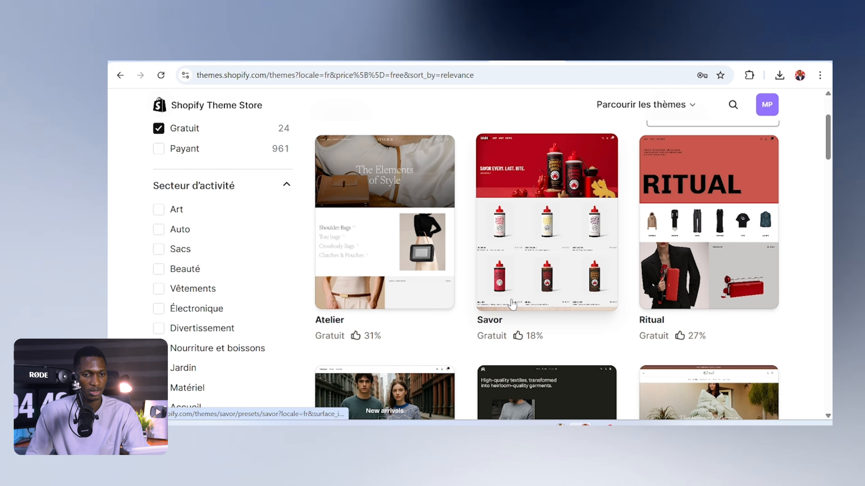
# Browse the free themes, choose the free Rise theme and add it to the store's theme library
pyautogui.scroll(-5, 355, 284)
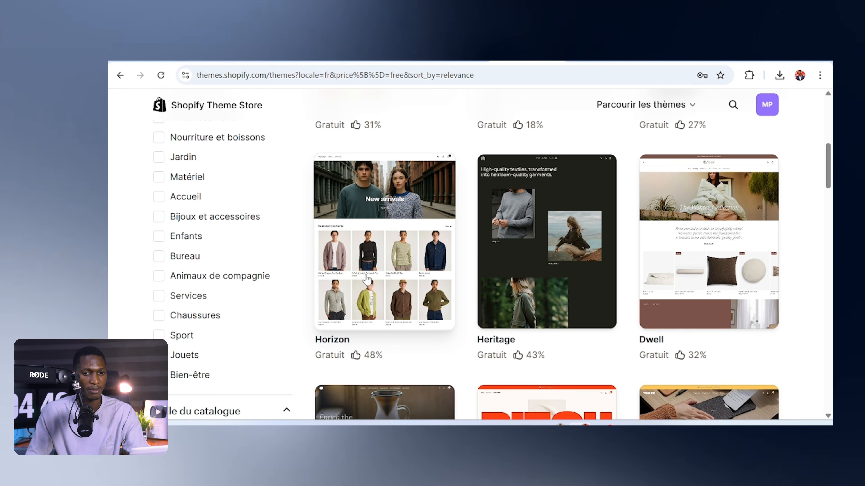
pyautogui.scroll(-12, 355, 284)
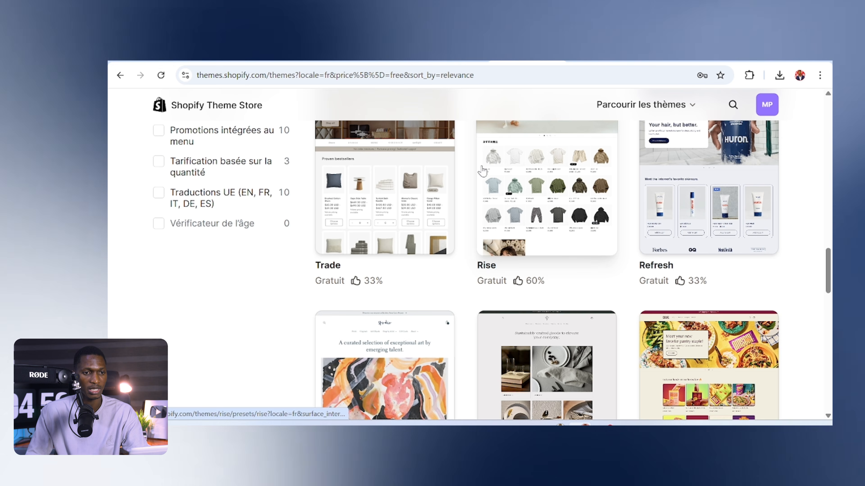
pyautogui.scroll(4, 532, 240)
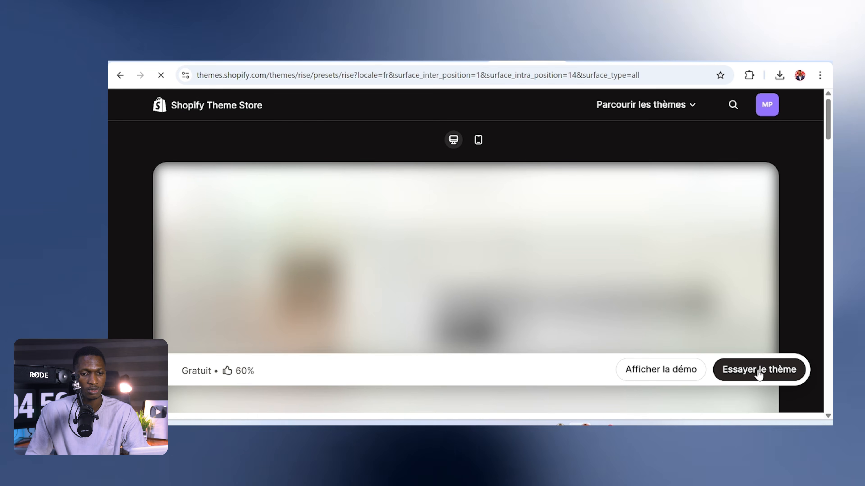
pyautogui.scroll(-4, 759, 374)
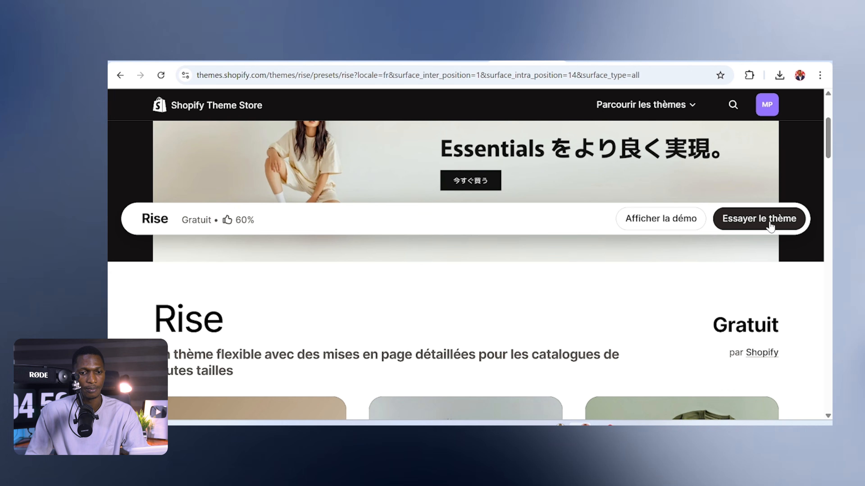
pyautogui.moveTo(713, 325); pyautogui.dragTo(780, 323)
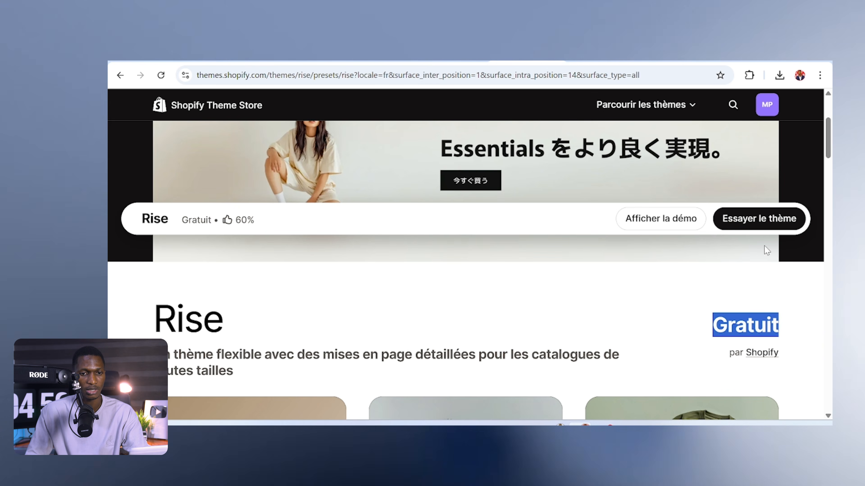
pyautogui.click(763, 218)
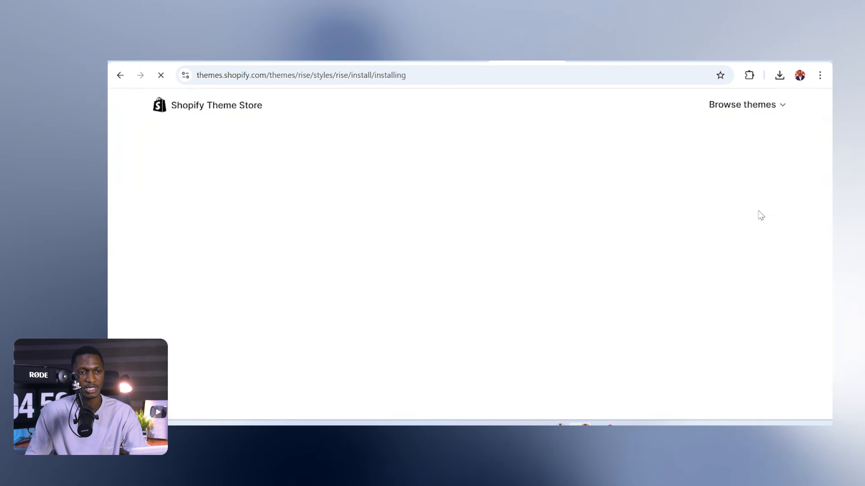
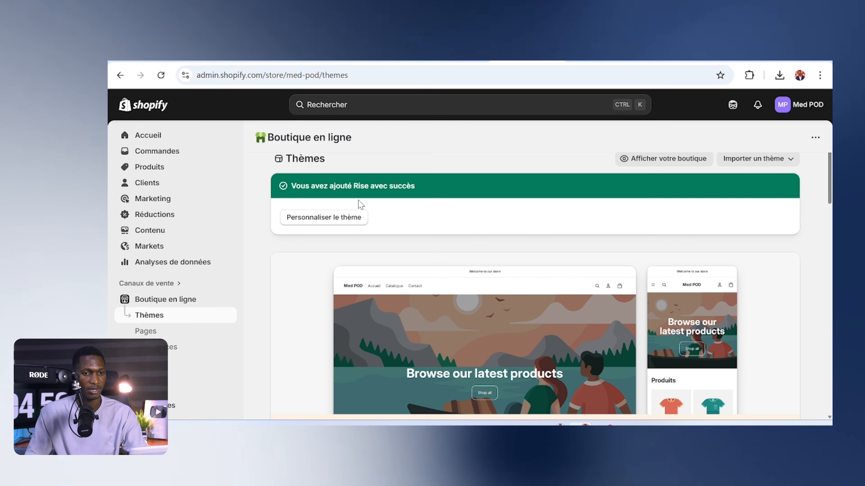
# Publish the Rise theme from the theme library as the store's current theme
pyautogui.moveTo(831, 178); pyautogui.dragTo(831, 177)
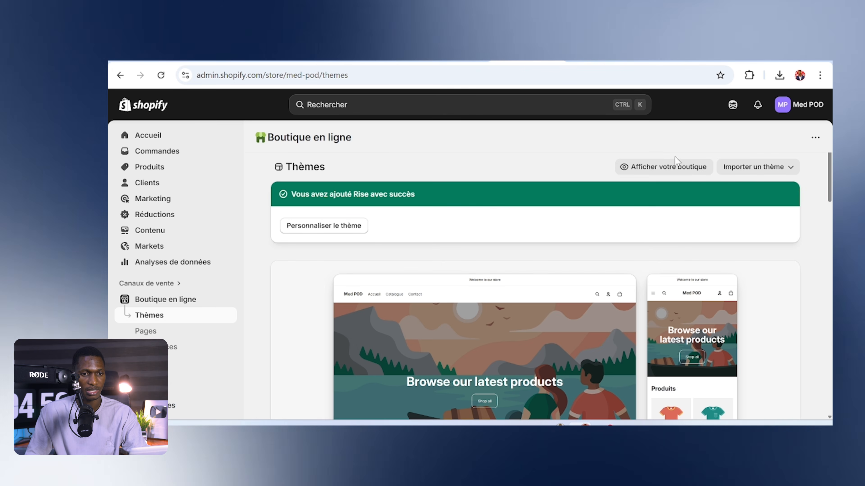
pyautogui.click(663, 168)
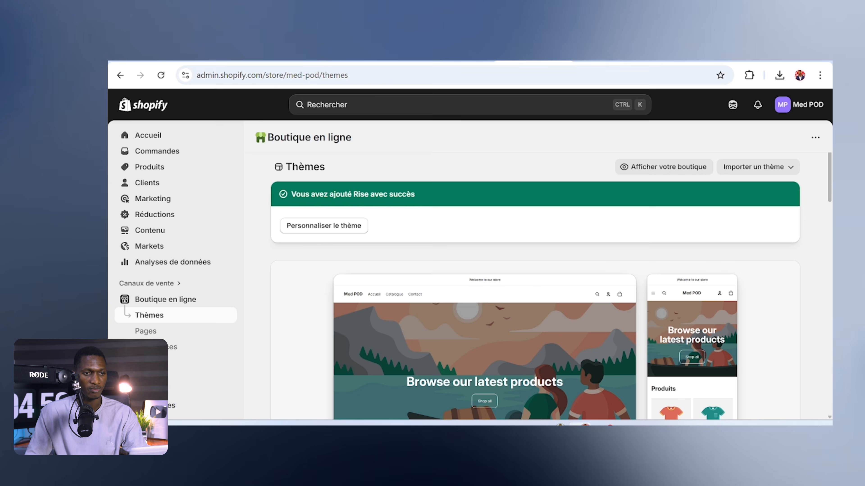
pyautogui.scroll(-10, 703, 238)
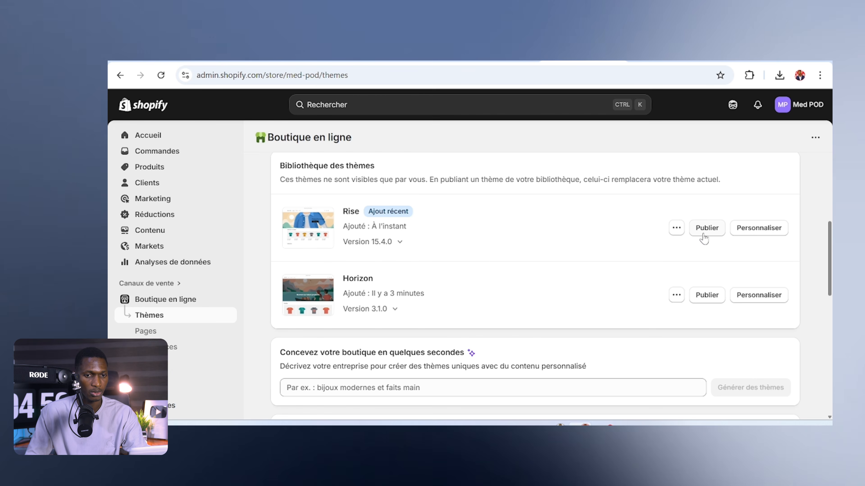
pyautogui.click(707, 228)
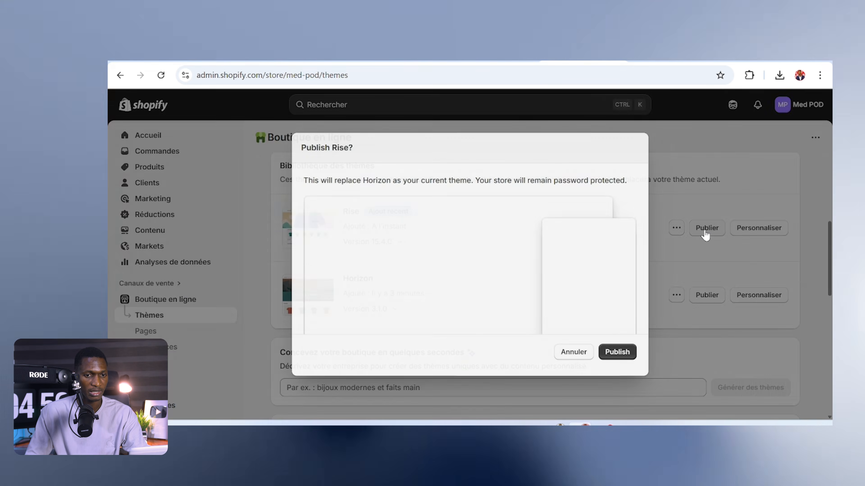
pyautogui.click(615, 356)
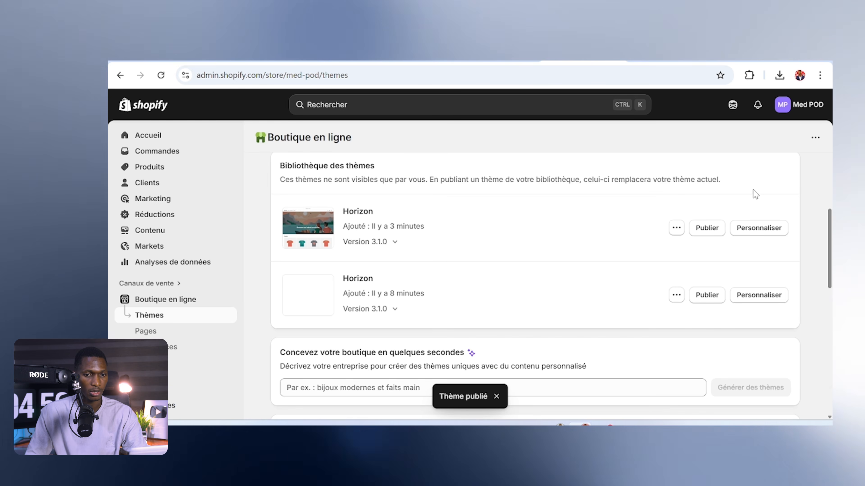
# Reopen the Med POD storefront and examine its home page from header to footer with the Rise theme
pyautogui.scroll(10, 534, 273)
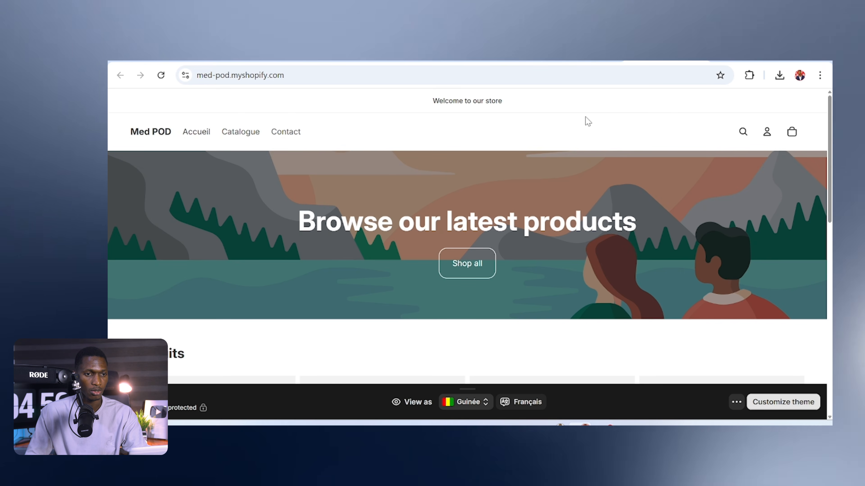
pyautogui.click(160, 76)
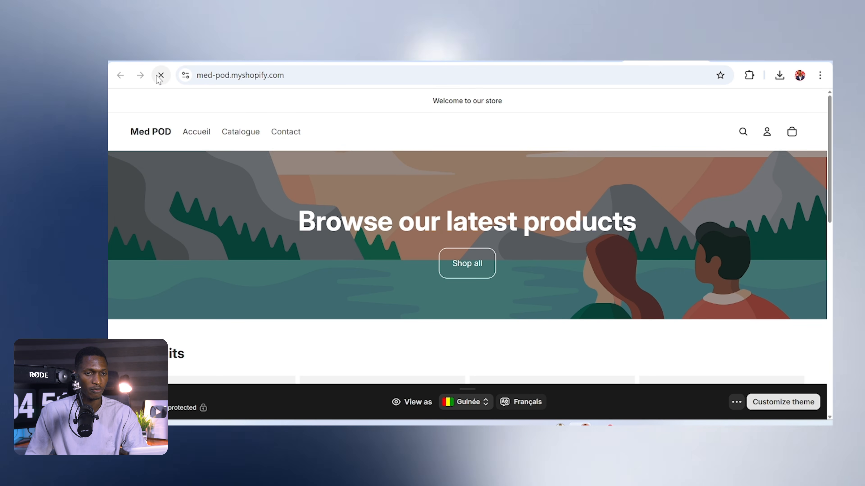
pyautogui.click(700, 50)
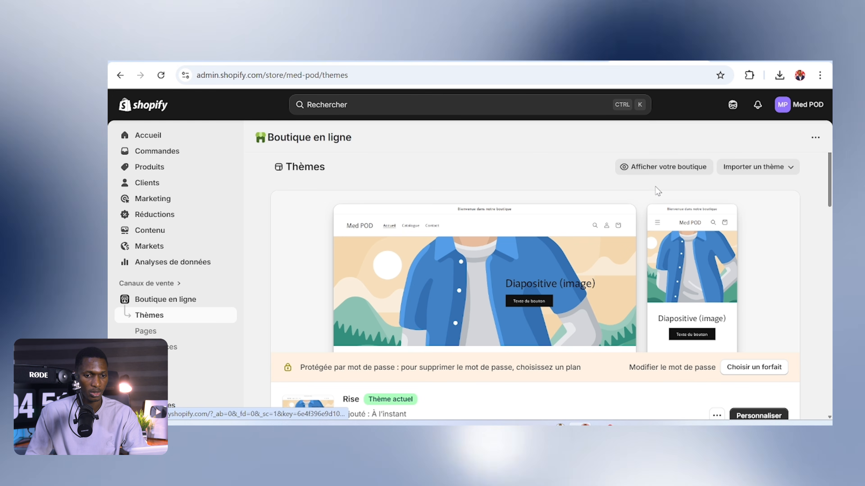
pyautogui.click(656, 170)
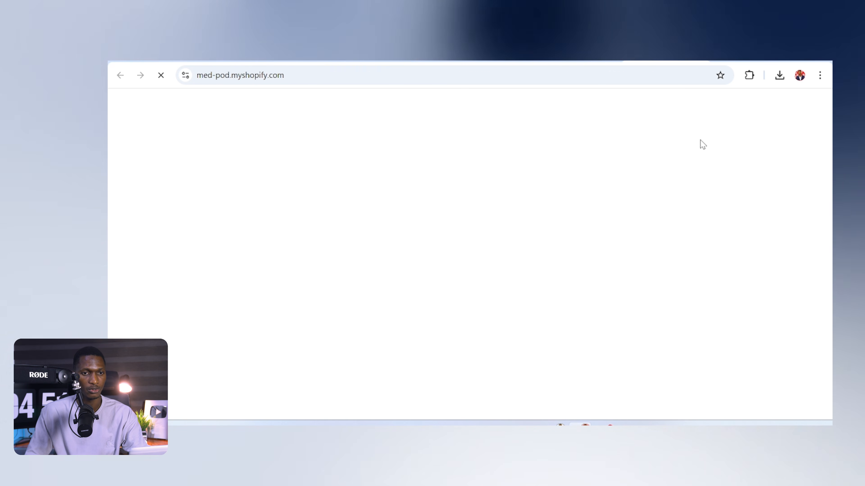
pyautogui.scroll(-10, 650, 209)
pyautogui.scroll(10, 636, 219)
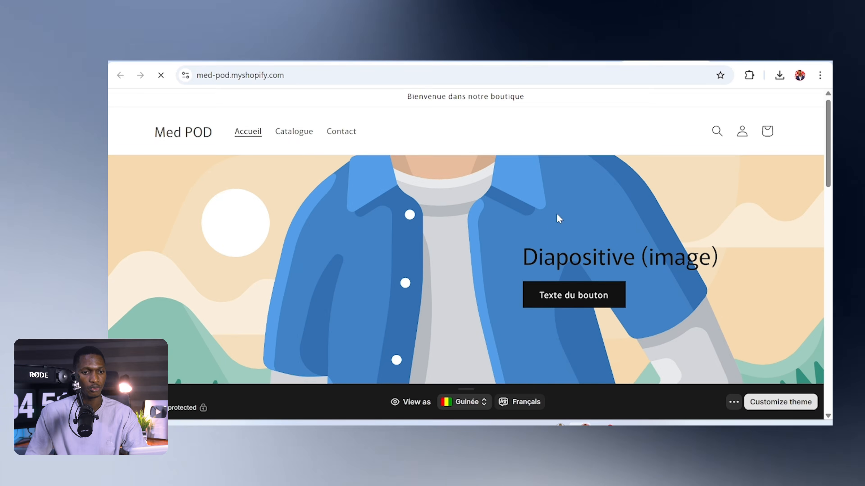
pyautogui.scroll(-10, 559, 218)
pyautogui.scroll(5, 496, 246)
pyautogui.scroll(-5, 492, 238)
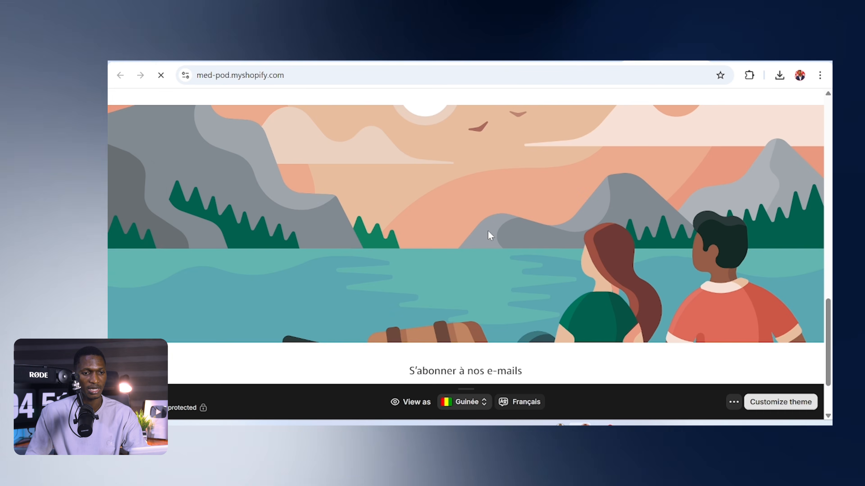
pyautogui.scroll(-3, 490, 236)
pyautogui.scroll(8, 520, 224)
pyautogui.scroll(-2, 504, 207)
pyautogui.scroll(10, 503, 206)
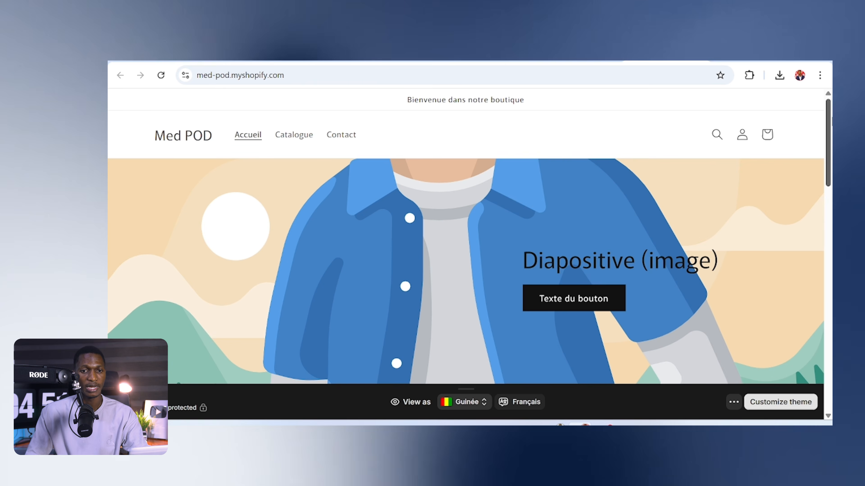
pyautogui.moveTo(831, 118); pyautogui.dragTo(832, 152)
# Review the online store's list of pages and compare it with the storefront's navigation and home page
pyautogui.click(583, 61)
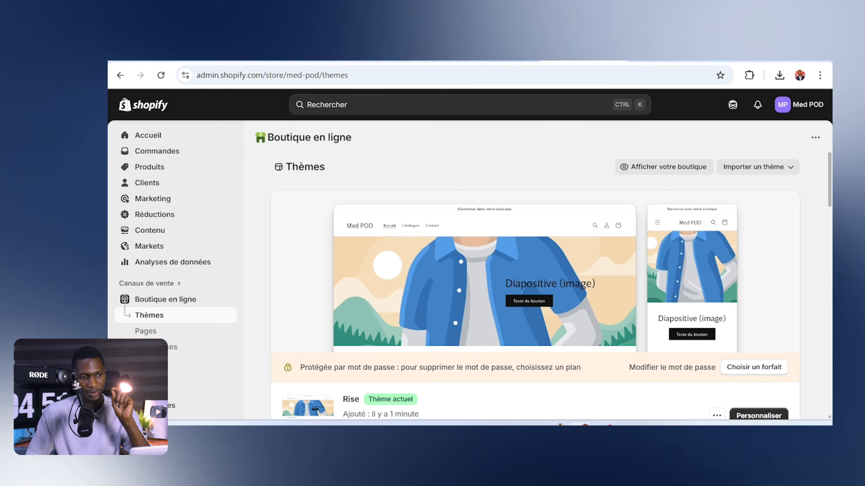
pyautogui.click(151, 332)
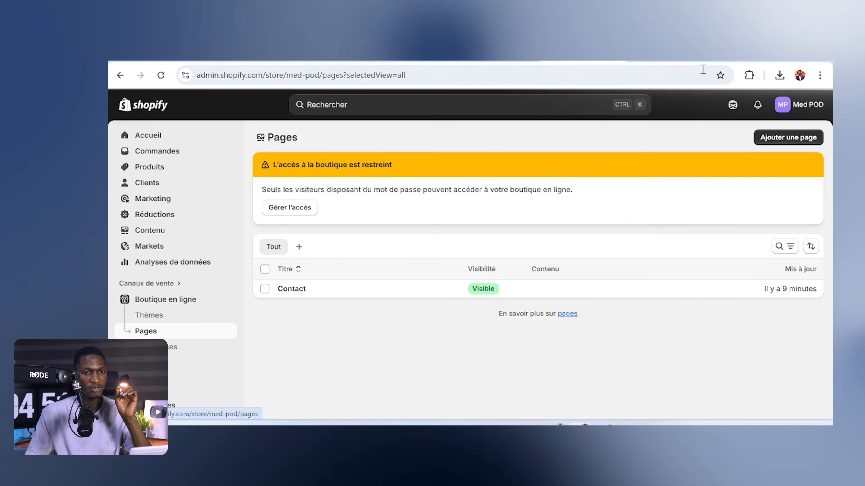
pyautogui.click(693, 61)
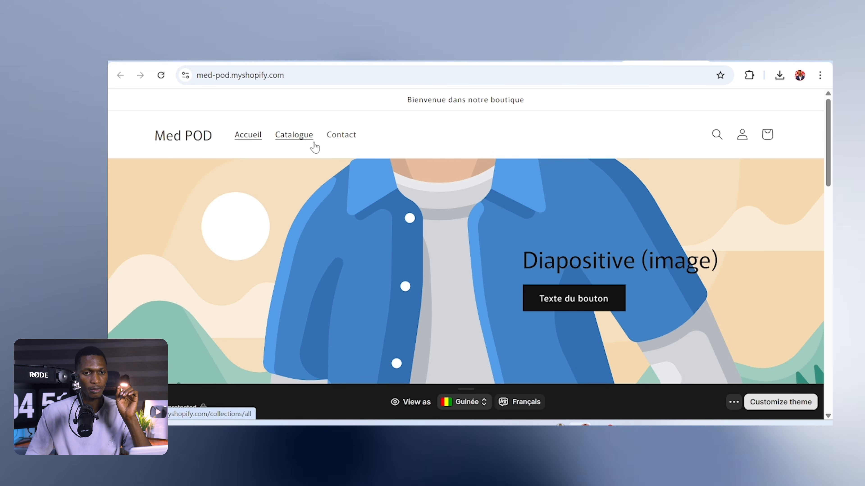
pyautogui.scroll(-1, 466, 239)
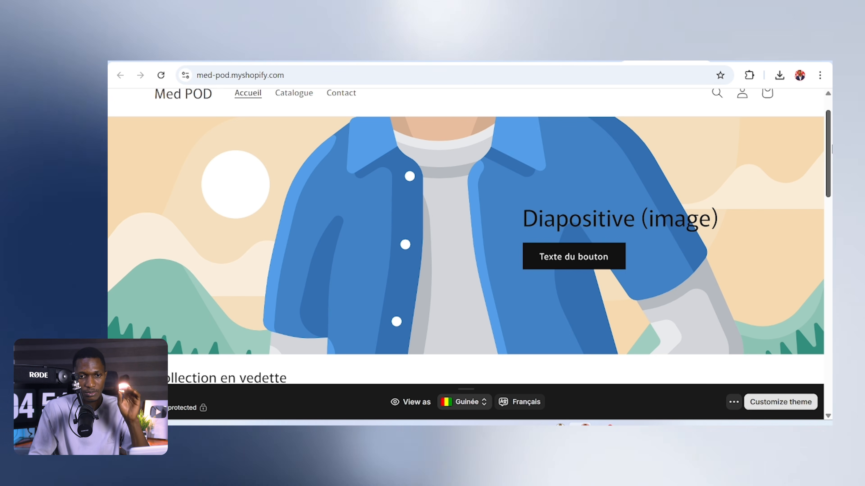
pyautogui.scroll(-2, 465, 238)
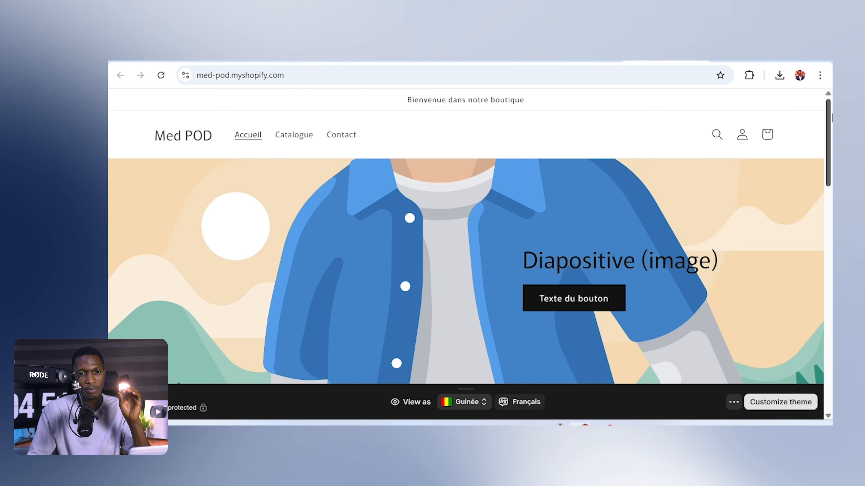
pyautogui.moveTo(831, 126); pyautogui.dragTo(831, 140)
pyautogui.click(583, 60)
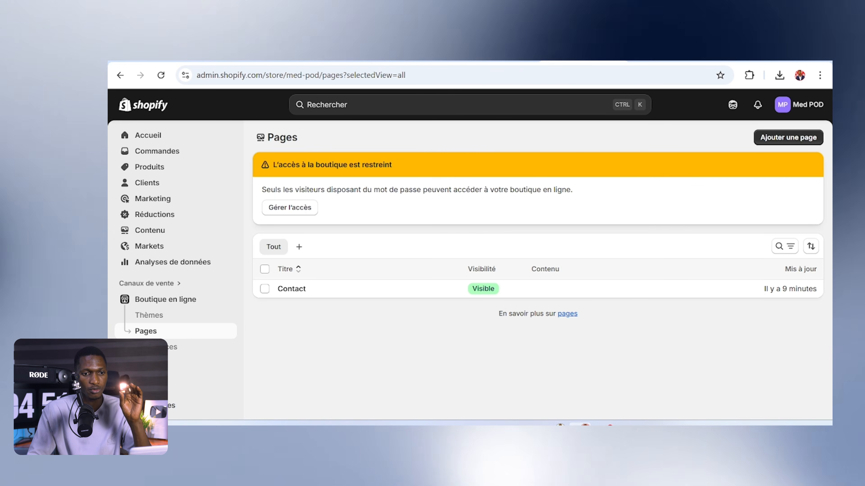
pyautogui.click(499, 62)
pyautogui.click(584, 62)
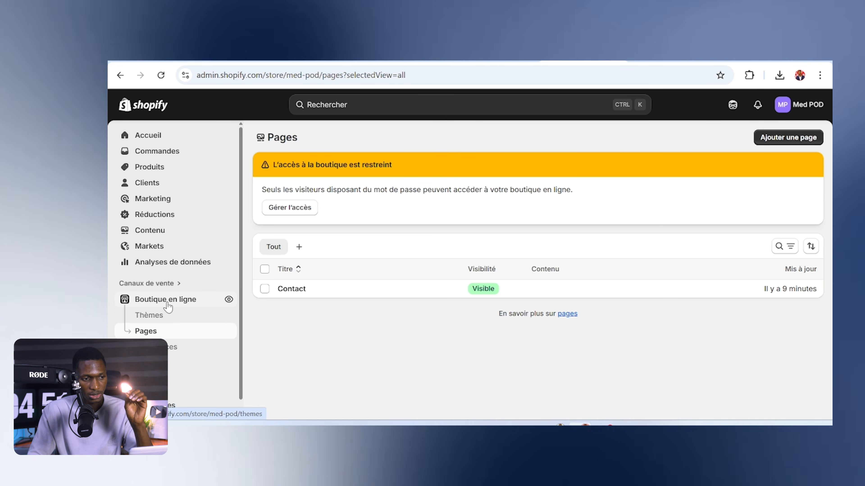
# Go from the recommended apps to the Shopify App Store, search for GELATO and open the Gelato print-on-demand app's listing
pyautogui.click(168, 308)
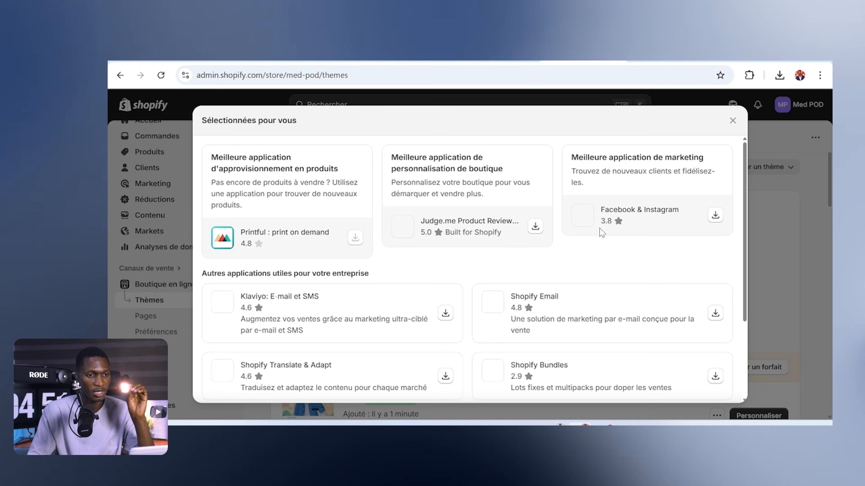
pyautogui.scroll(-3, 490, 267)
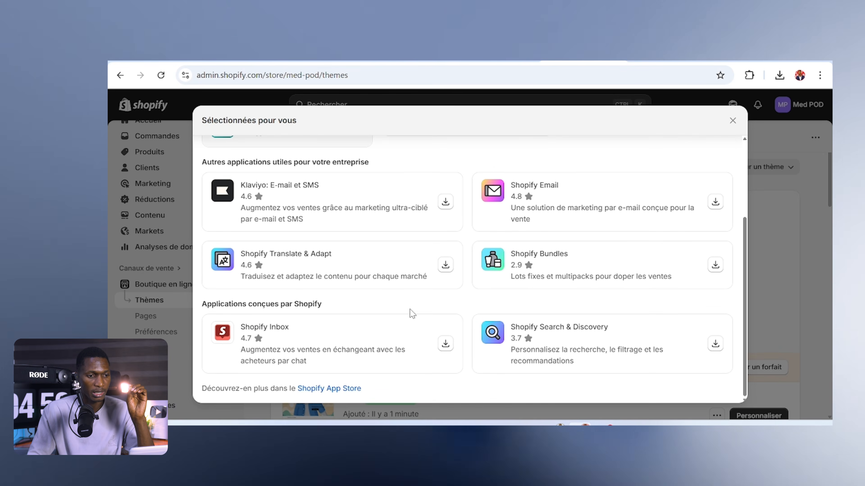
pyautogui.click(317, 389)
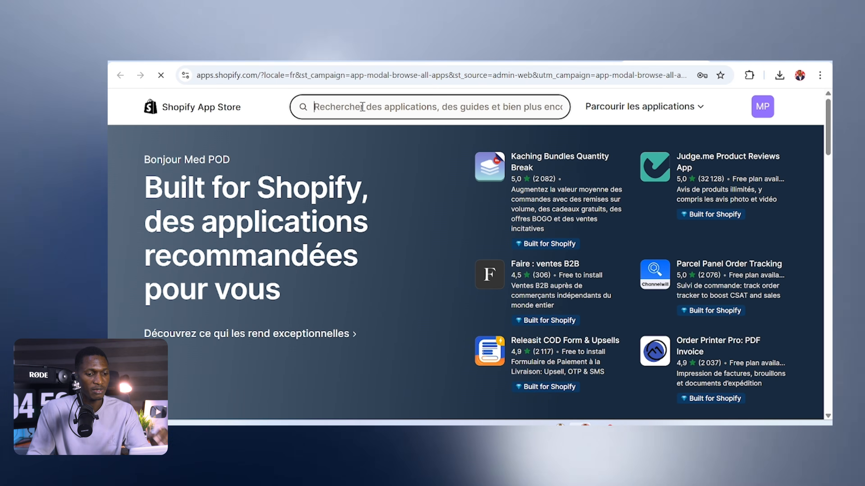
pyautogui.click(363, 106)
pyautogui.write('g')
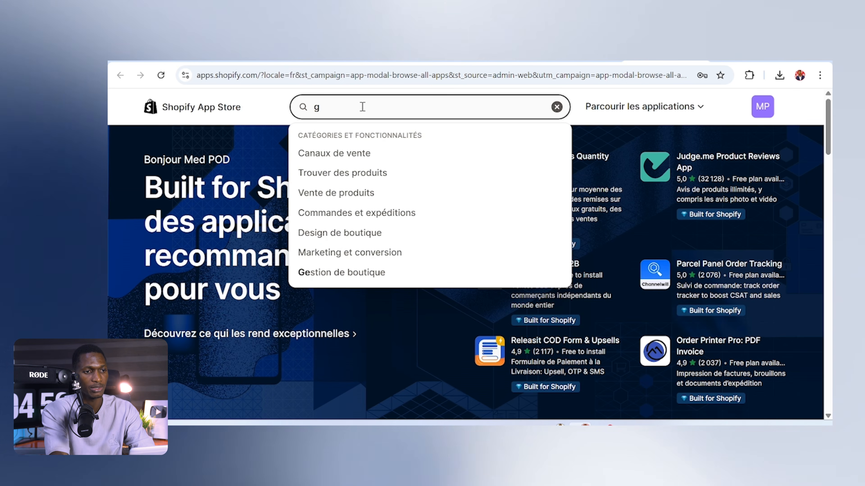
pyautogui.write('ELATO')
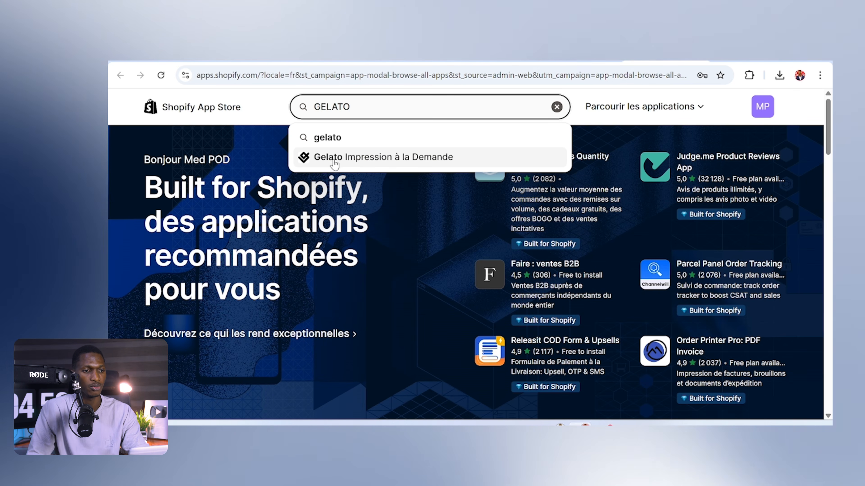
pyautogui.click(342, 157)
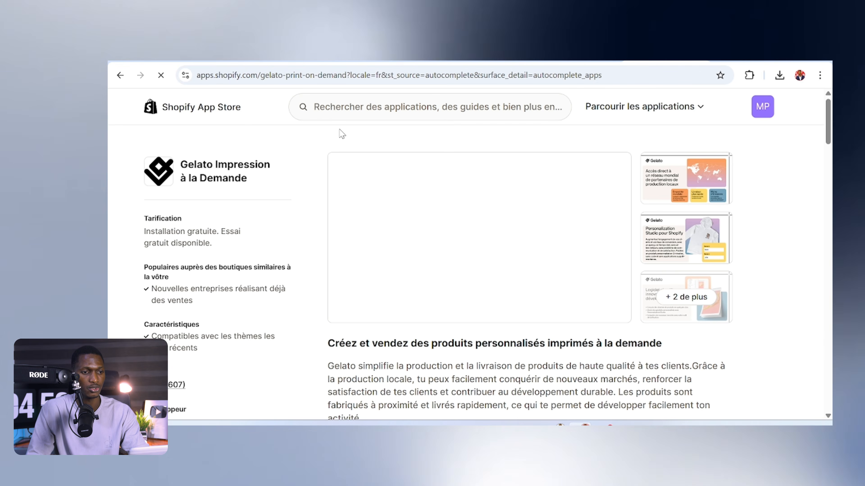
# Review the Gelato app's pricing in its listing and install the app on the Med POD store, granting the requested data access
pyautogui.scroll(-10, 579, 238)
pyautogui.scroll(-3, 573, 236)
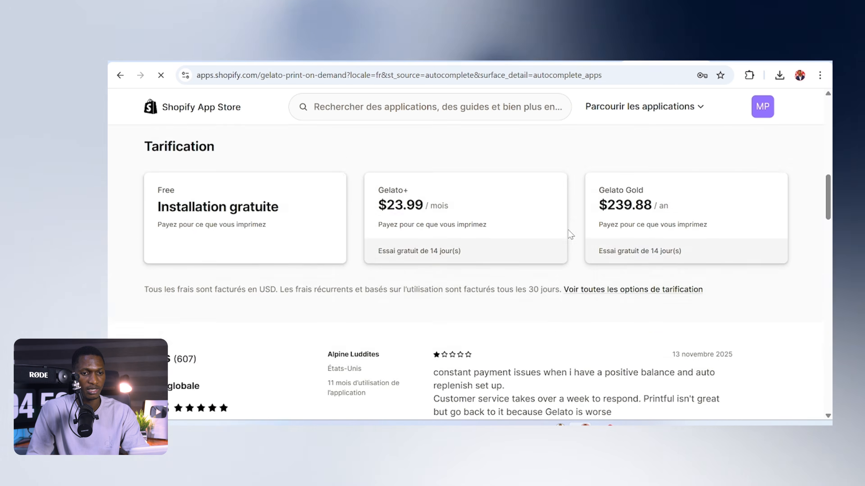
pyautogui.scroll(7, 569, 235)
pyautogui.scroll(-3, 476, 218)
pyautogui.scroll(-1, 222, 280)
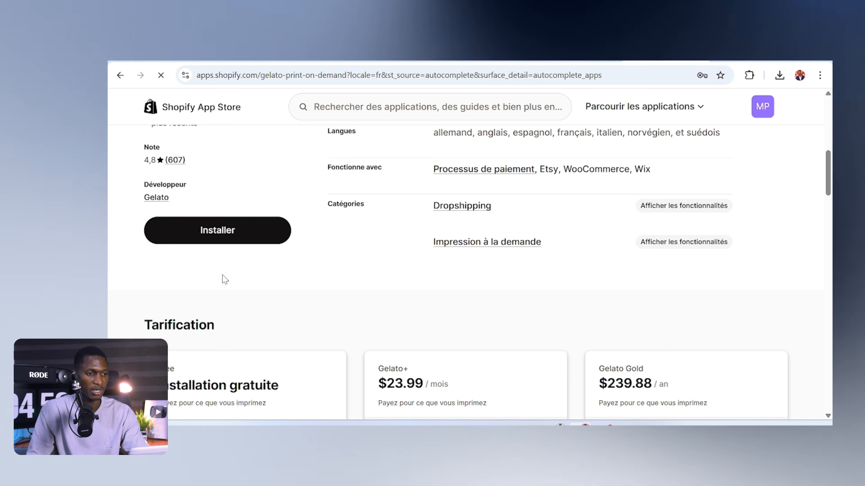
pyautogui.click(216, 230)
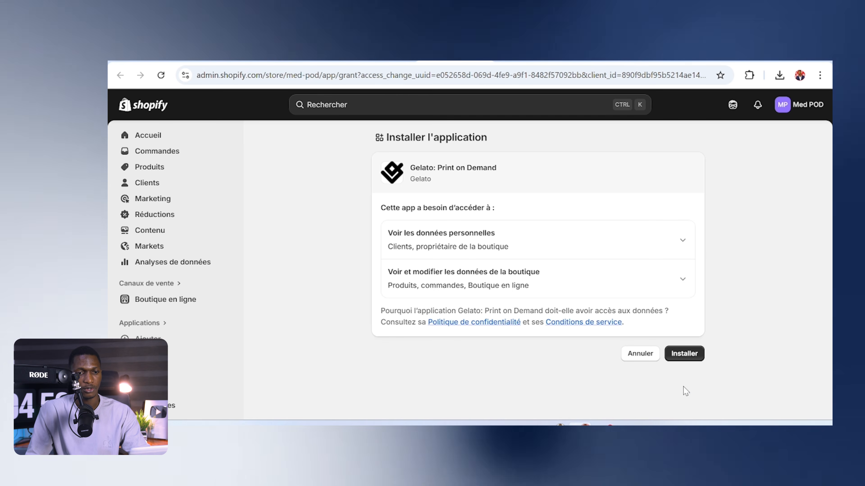
pyautogui.click(683, 355)
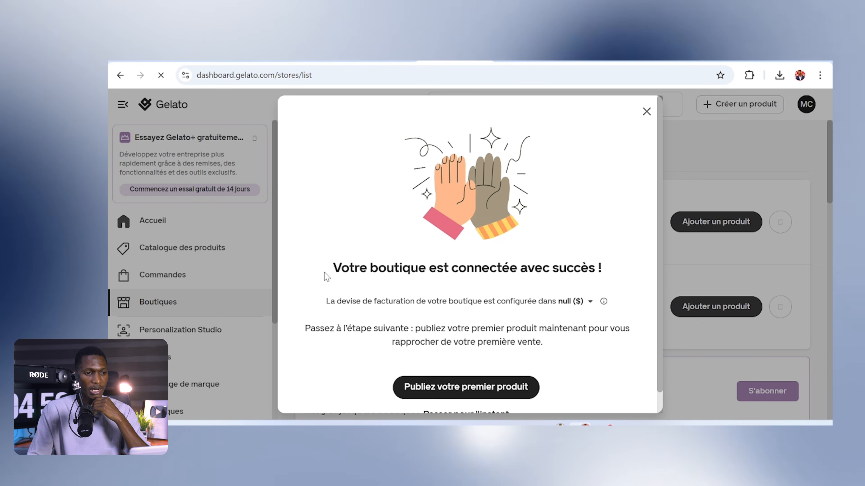
# Set the connected store's billing currency to Euro and skip publishing a first product for now
pyautogui.moveTo(337, 270); pyautogui.dragTo(589, 271)
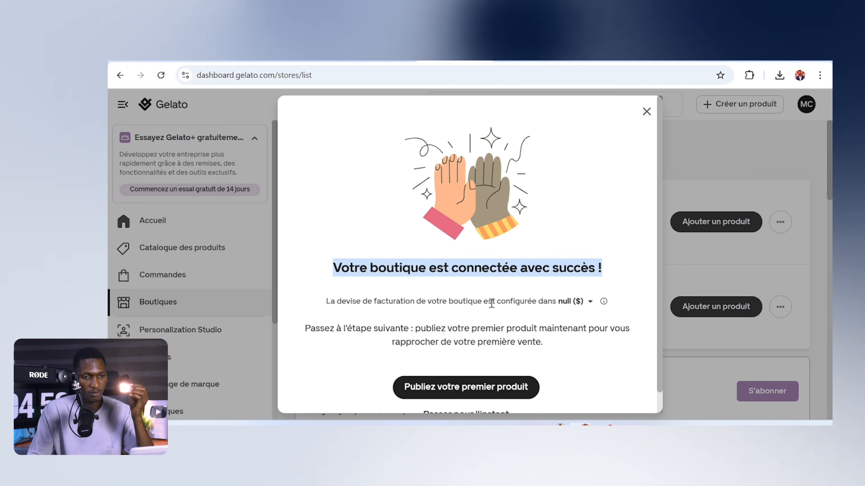
pyautogui.click(590, 302)
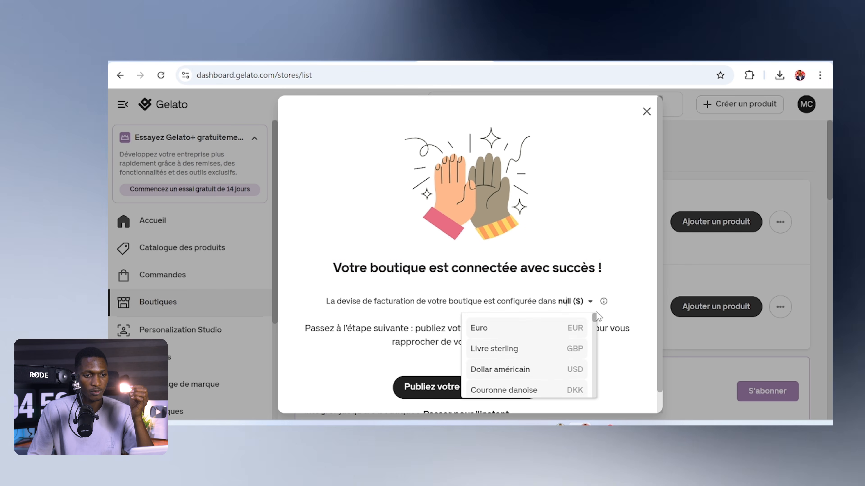
pyautogui.click(518, 328)
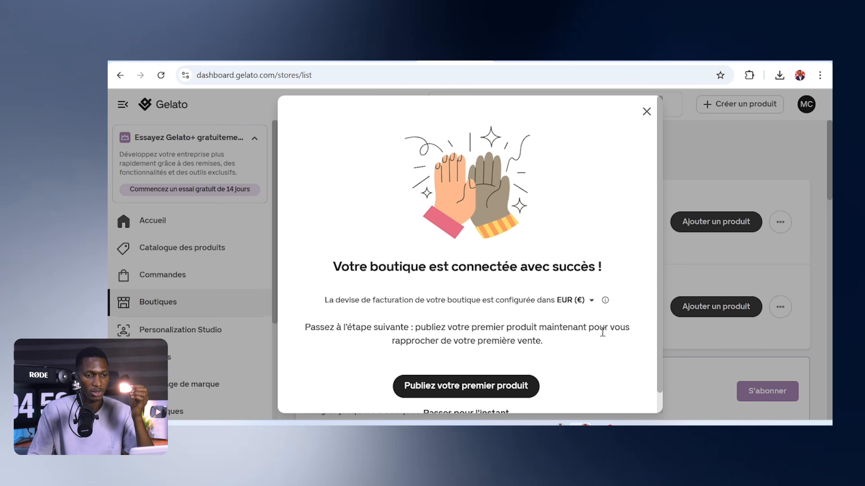
pyautogui.scroll(-1, 602, 332)
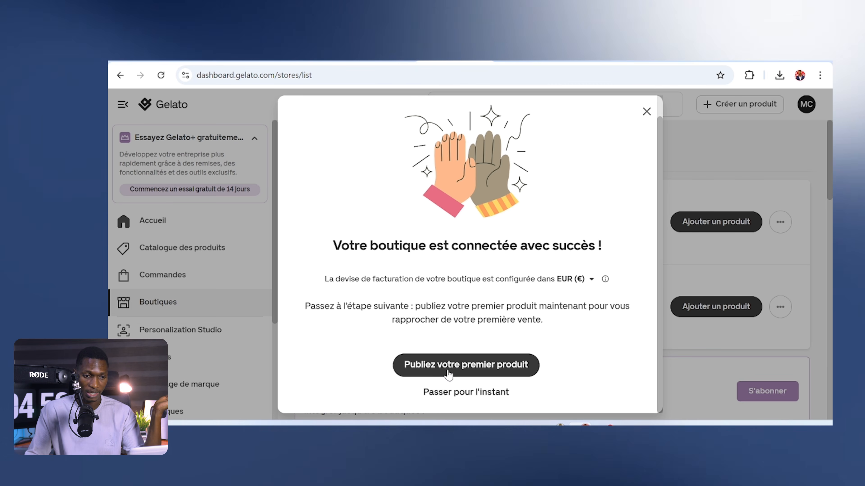
pyautogui.click(446, 399)
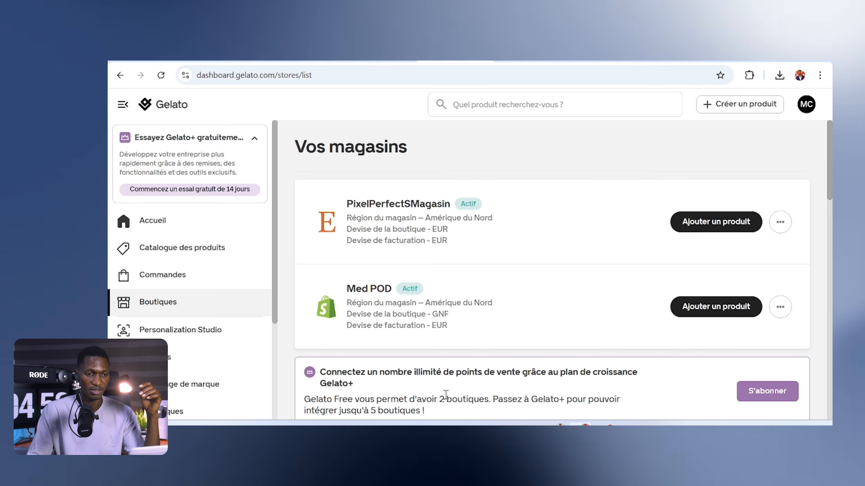
# Check the connected stores, then start adding the Gildan 5000 T-shirt template from the saved templates to the Med POD store
pyautogui.scroll(-2, 601, 318)
pyautogui.scroll(2, 600, 319)
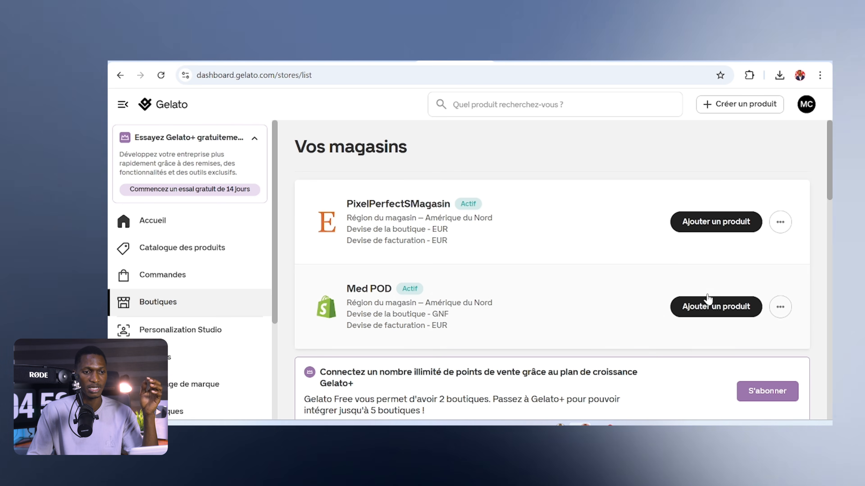
pyautogui.scroll(-4, 829, 174)
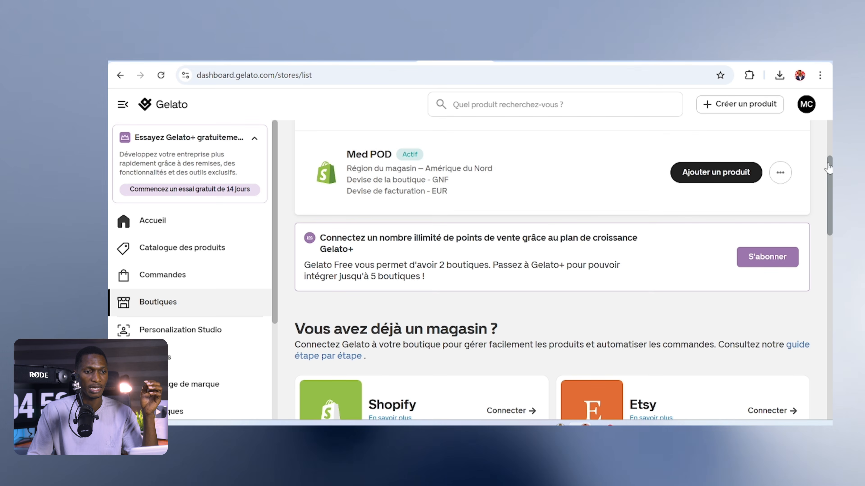
pyautogui.scroll(2, 828, 167)
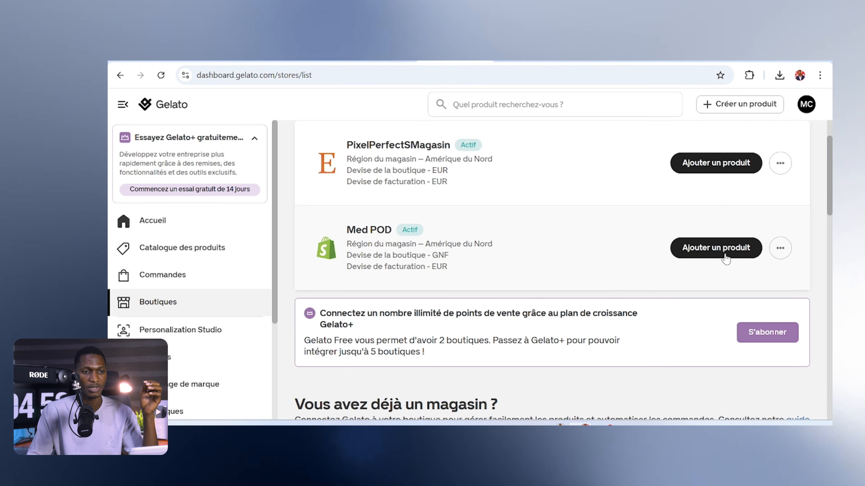
pyautogui.scroll(-4, 193, 269)
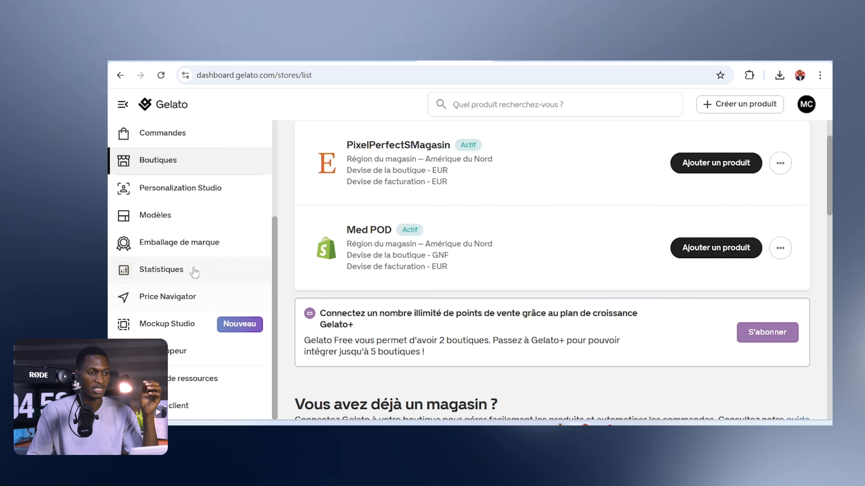
pyautogui.click(169, 217)
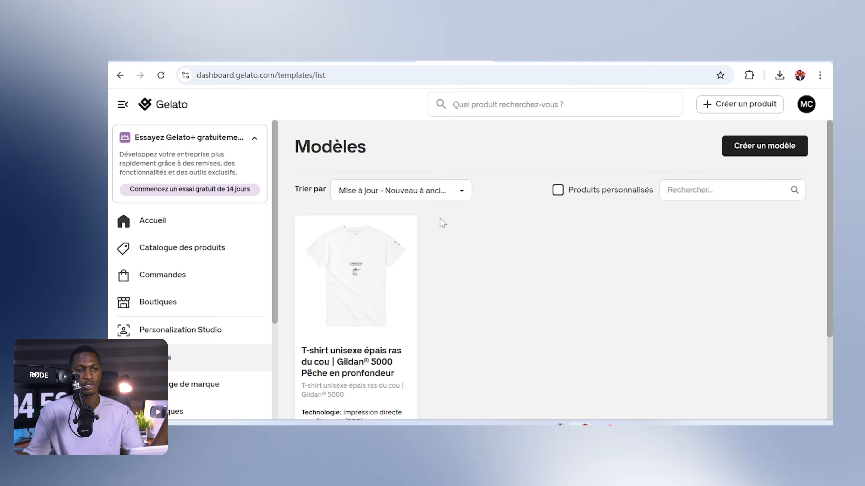
pyautogui.moveTo(345, 293)
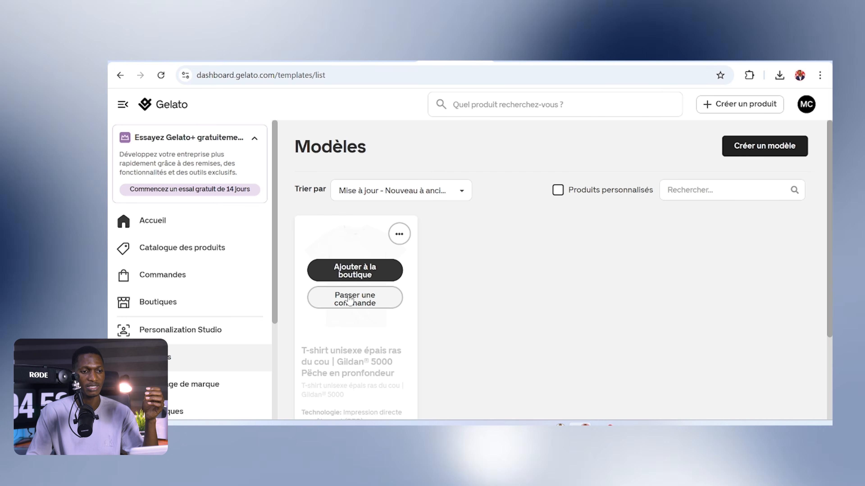
pyautogui.click(369, 273)
pyautogui.scroll(-2, 542, 254)
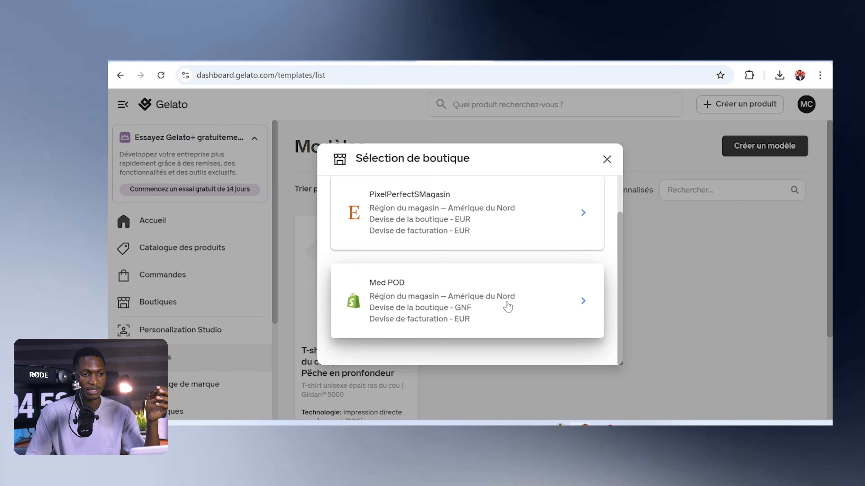
pyautogui.click(536, 312)
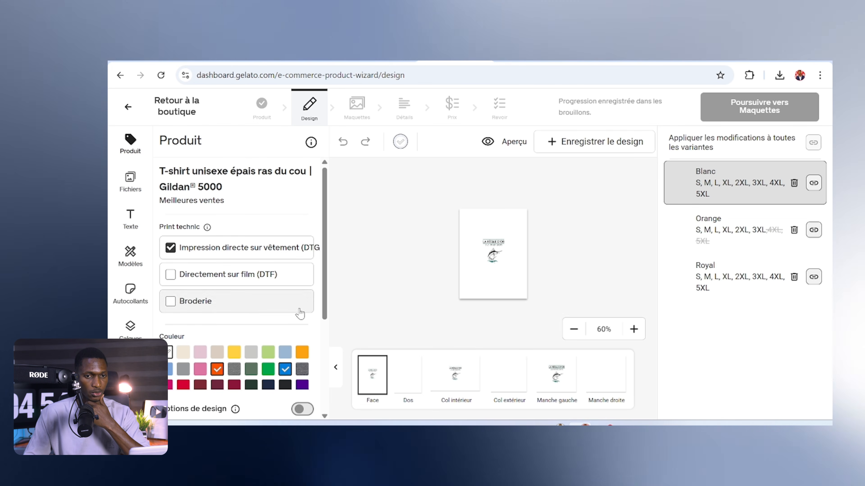
# Keep the T-shirt's existing design, mockups, details and prices, publish it to Med POD and dismiss the suggestions for further products
pyautogui.click(779, 108)
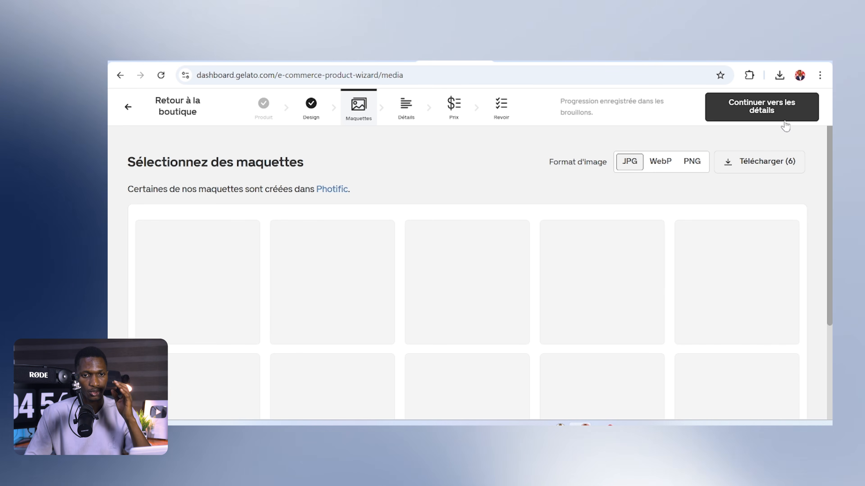
pyautogui.click(771, 109)
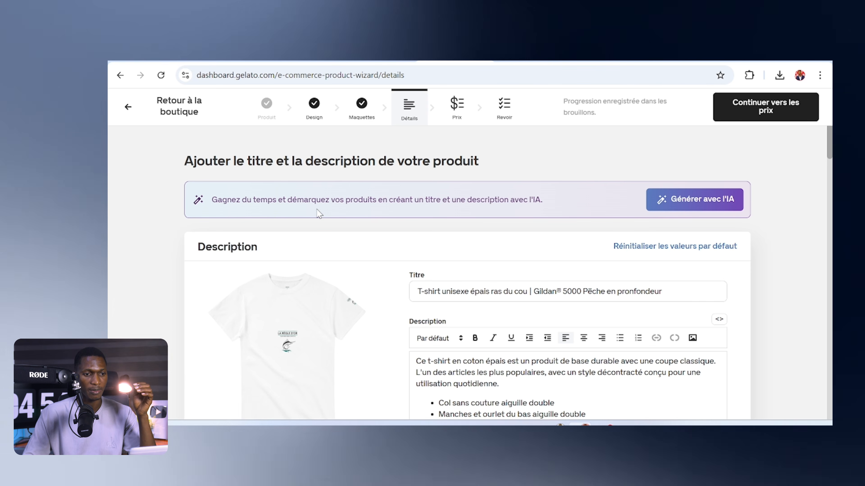
pyautogui.scroll(-10, 498, 286)
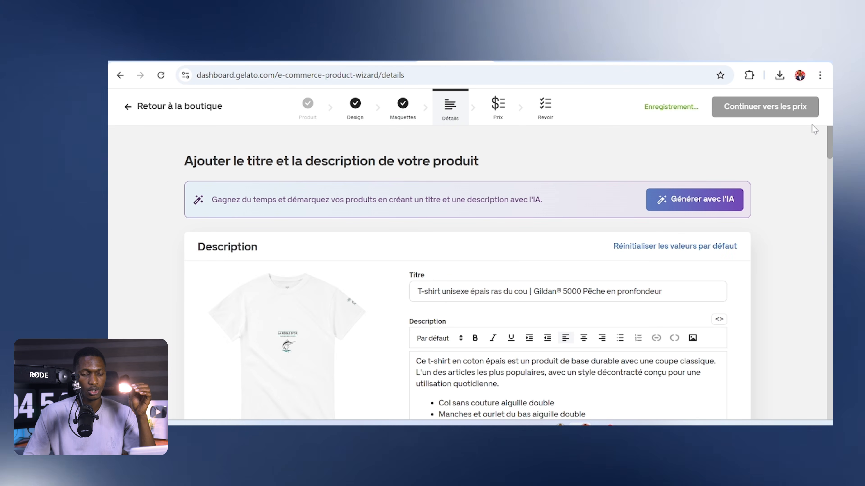
pyautogui.click(762, 109)
pyautogui.click(762, 111)
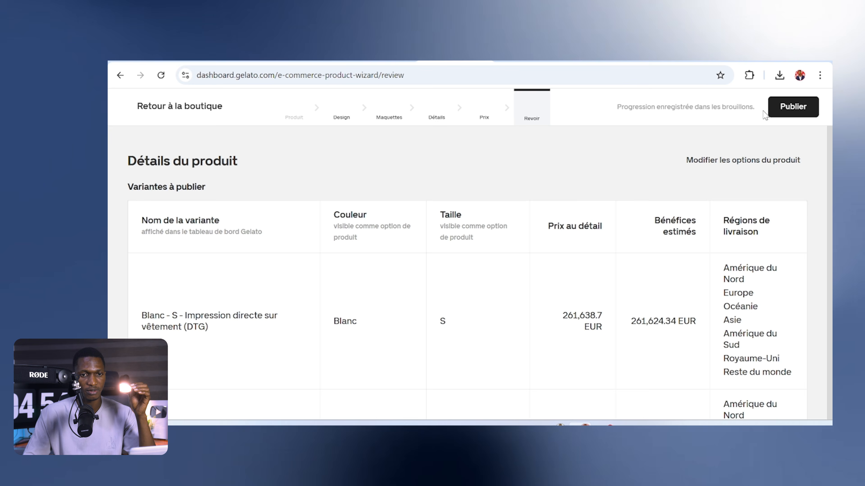
pyautogui.click(793, 107)
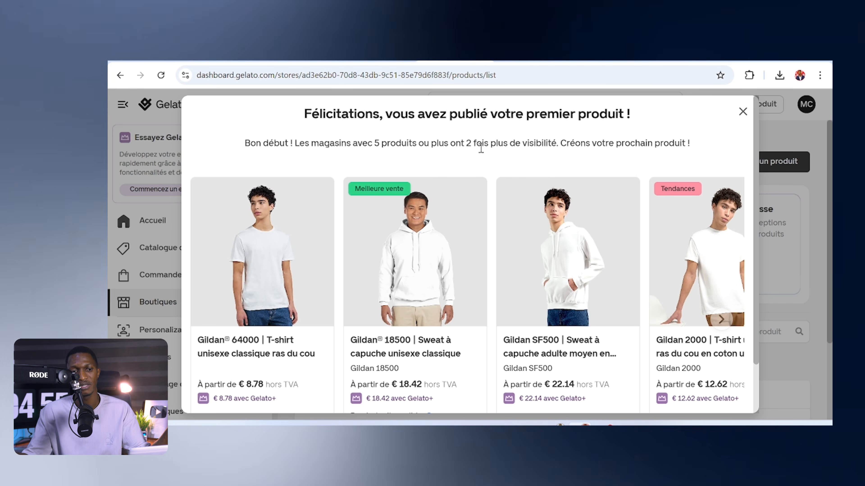
pyautogui.scroll(-2, 490, 232)
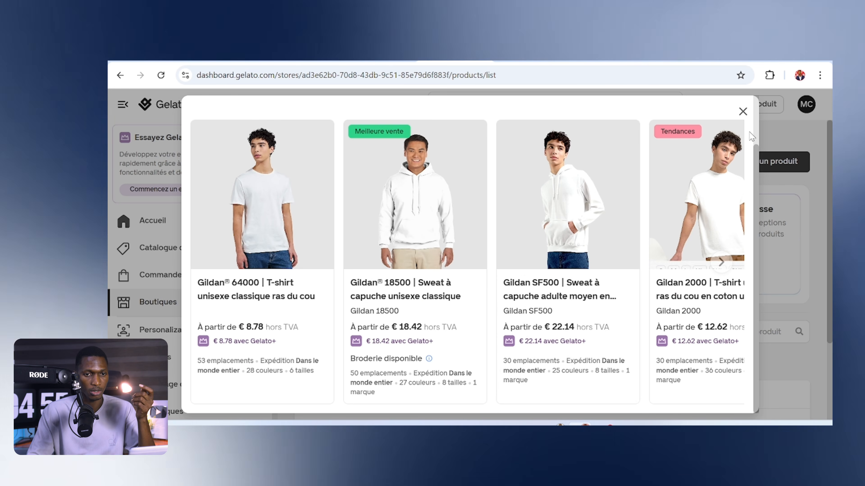
pyautogui.click(743, 111)
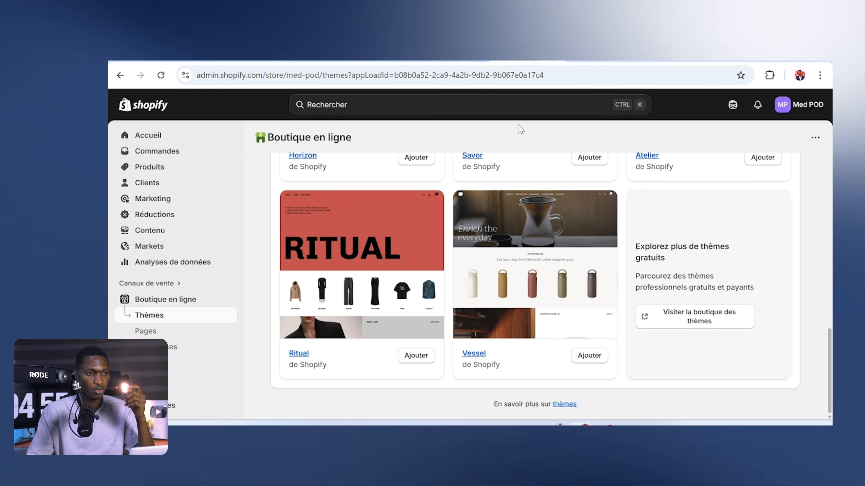
# Return to the Shopify admin, open the Med POD storefront and open the T-shirt's product page from the featured collection
pyautogui.click(800, 104)
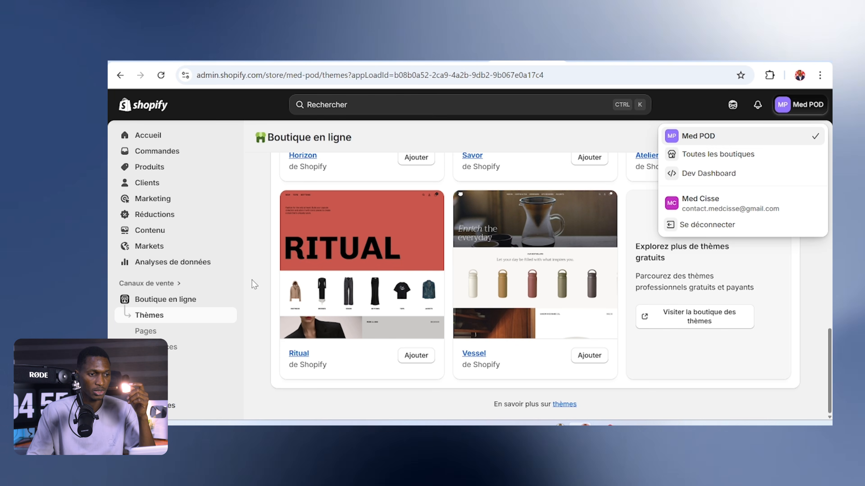
pyautogui.click(228, 301)
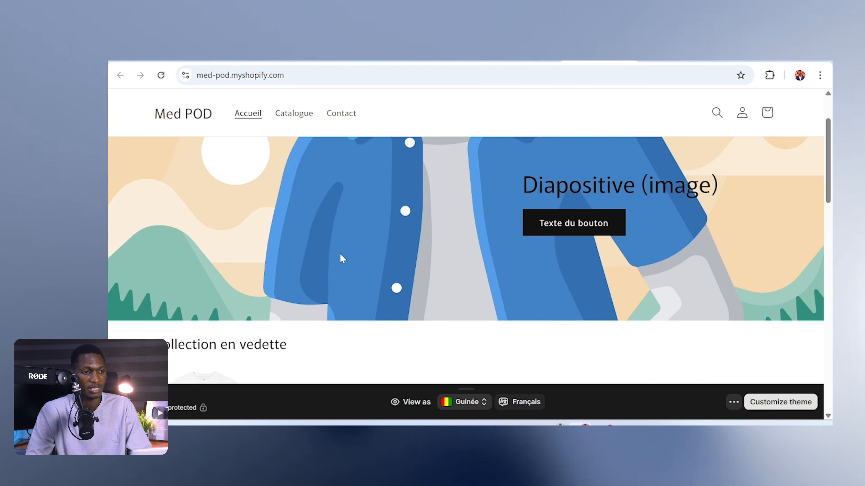
pyautogui.scroll(-5, 342, 257)
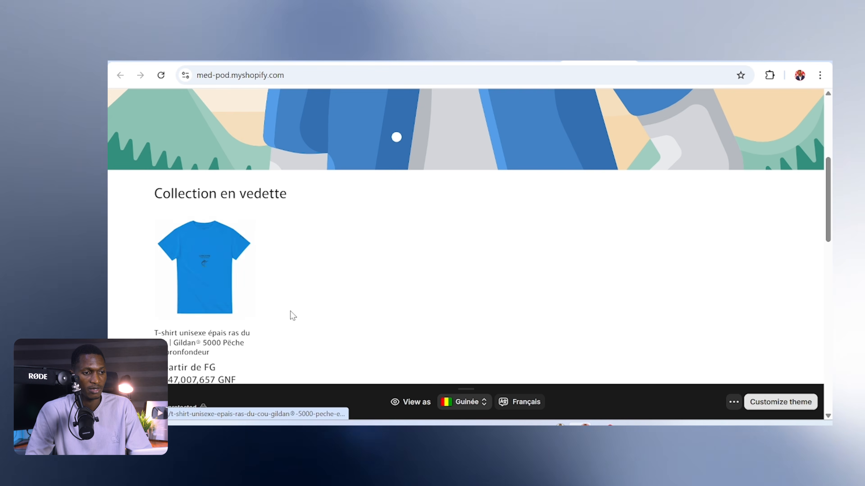
pyautogui.scroll(-2, 290, 315)
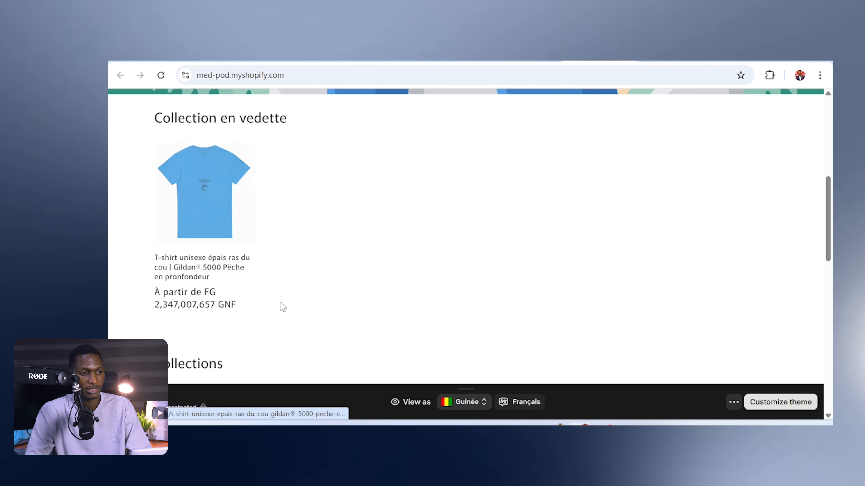
pyautogui.click(199, 316)
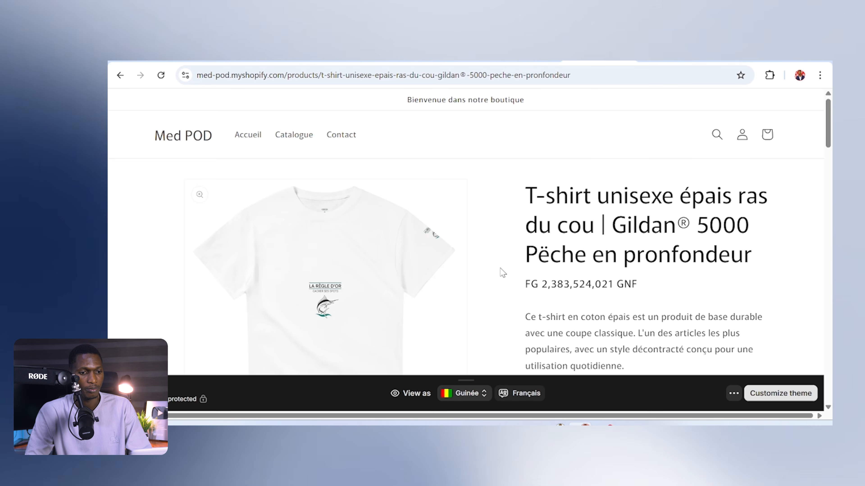
# Preview the T-shirt's product page as a visitor from France and examine its images, description, size options and purchase buttons
pyautogui.click(466, 393)
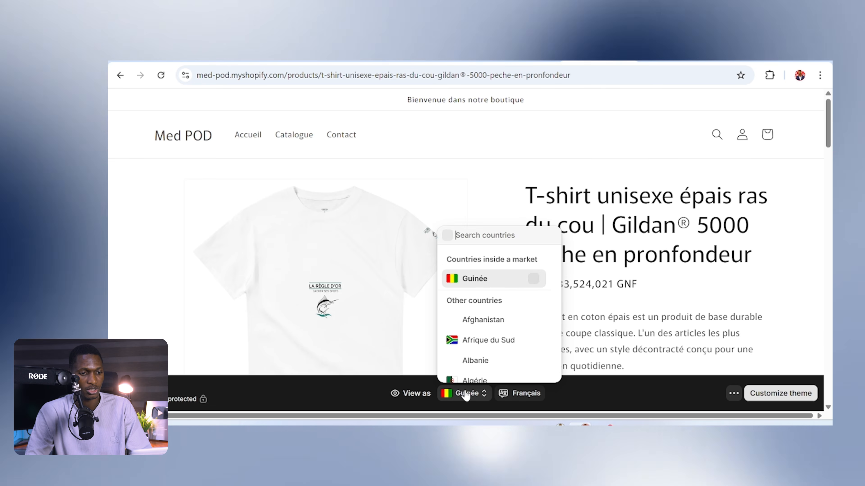
pyautogui.write('fran')
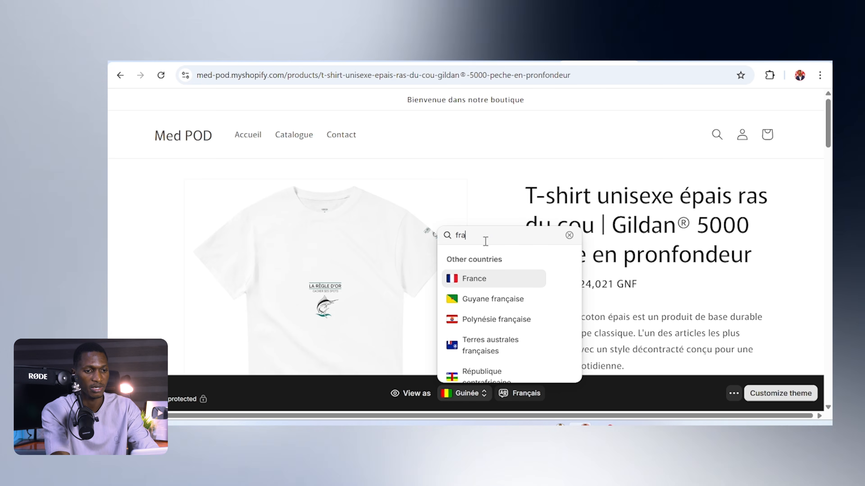
pyautogui.click(456, 279)
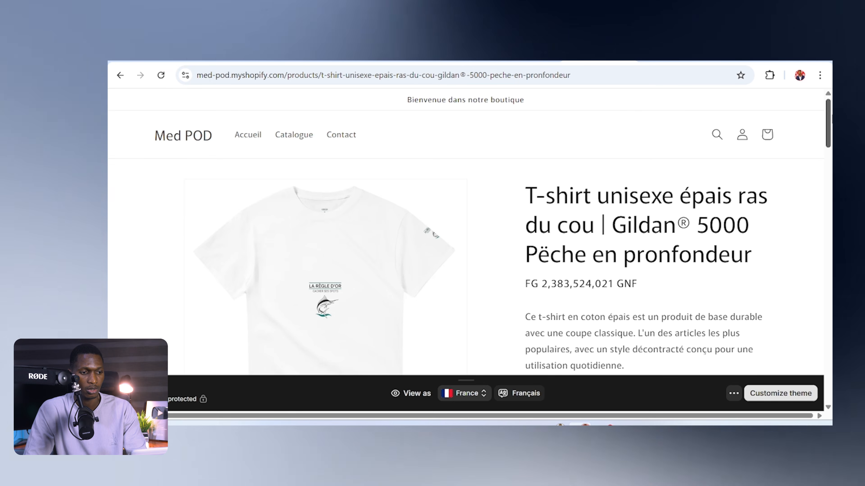
pyautogui.scroll(-5, 594, 251)
pyautogui.scroll(10, 594, 251)
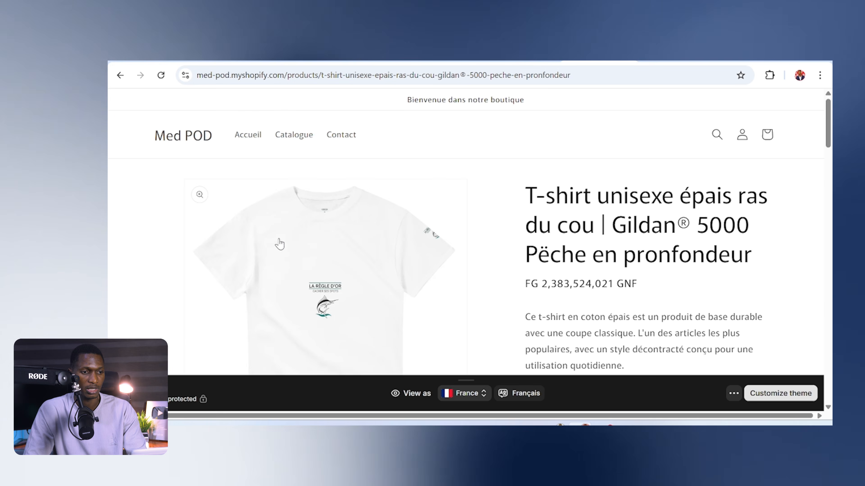
pyautogui.scroll(-8, 361, 274)
pyautogui.scroll(-8, 415, 284)
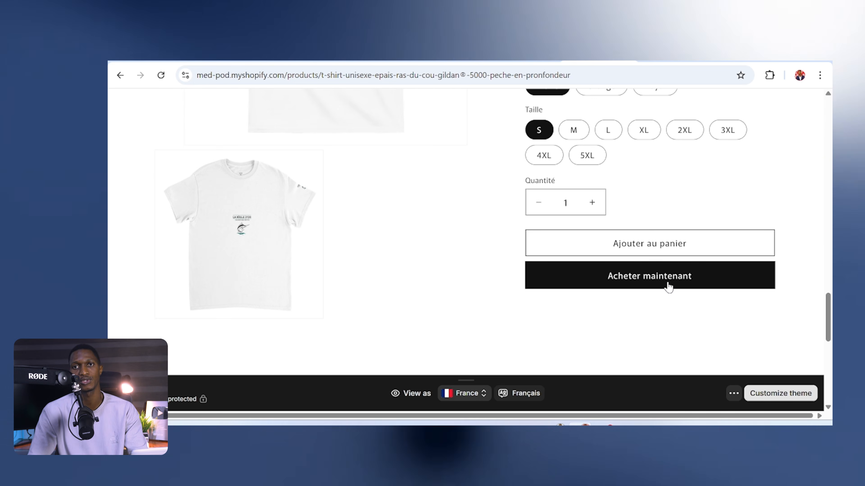
pyautogui.scroll(15, 552, 272)
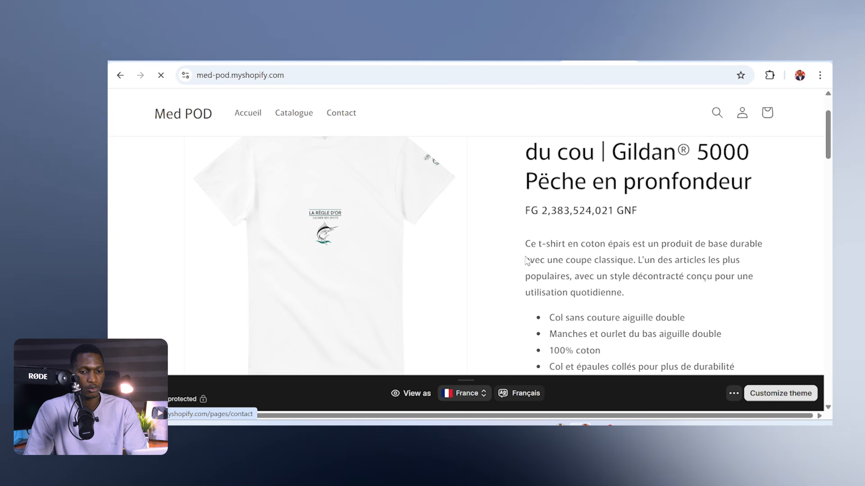
# Examine the Med POD storefront's home page, from the slideshow and featured collection down to the collection list and image banner
pyautogui.scroll(-10, 715, 306)
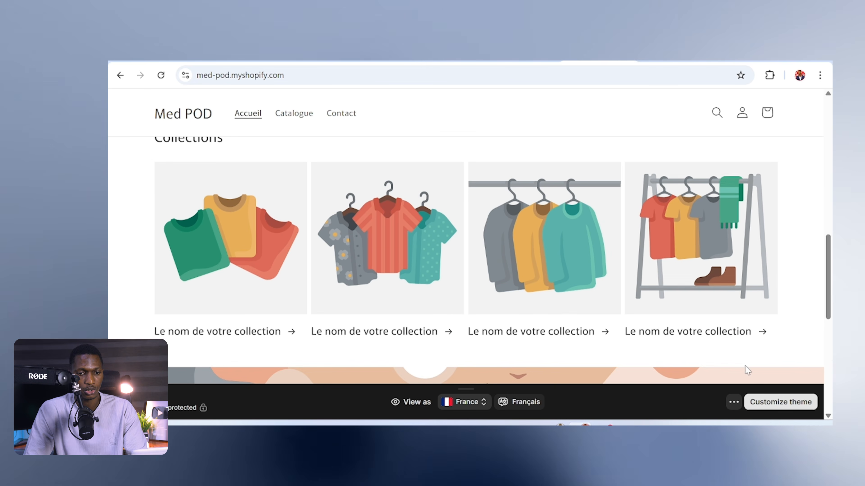
pyautogui.moveTo(831, 281); pyautogui.dragTo(832, 195)
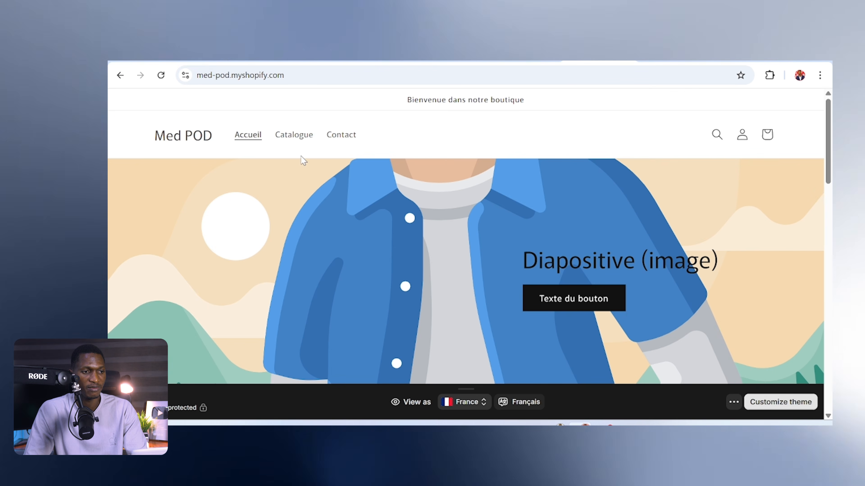
pyautogui.scroll(-2, 342, 296)
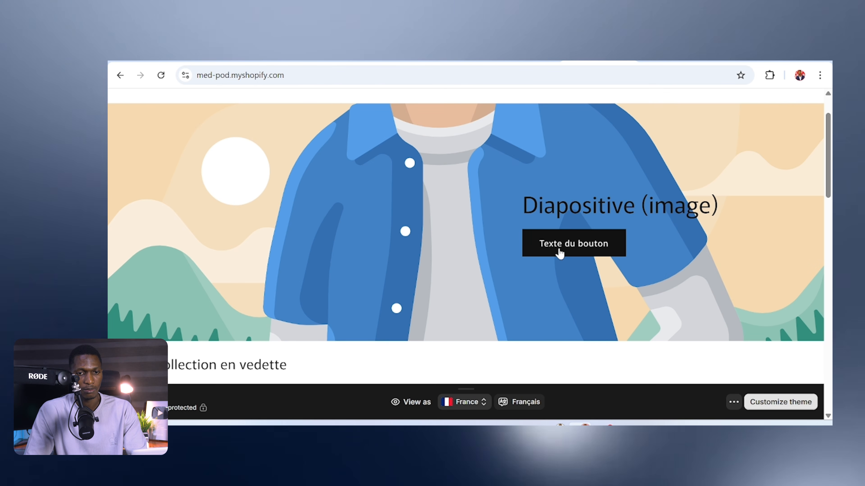
pyautogui.scroll(-5, 817, 184)
pyautogui.scroll(-8, 831, 183)
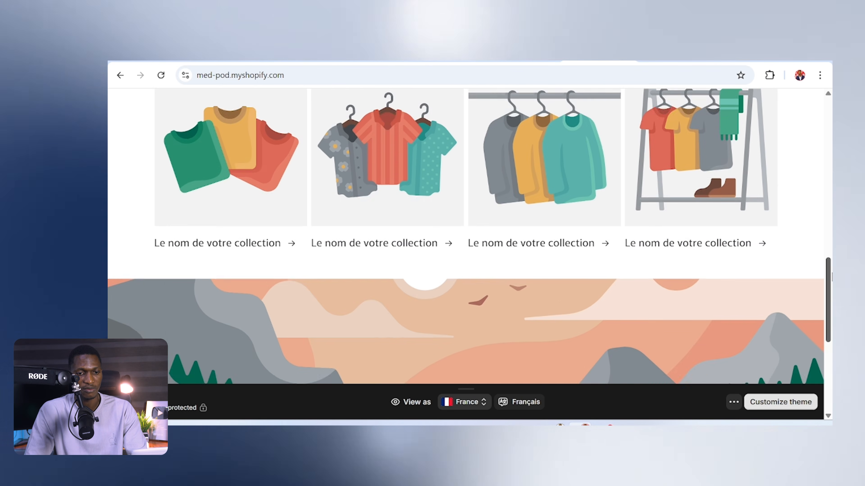
pyautogui.scroll(1, 818, 176)
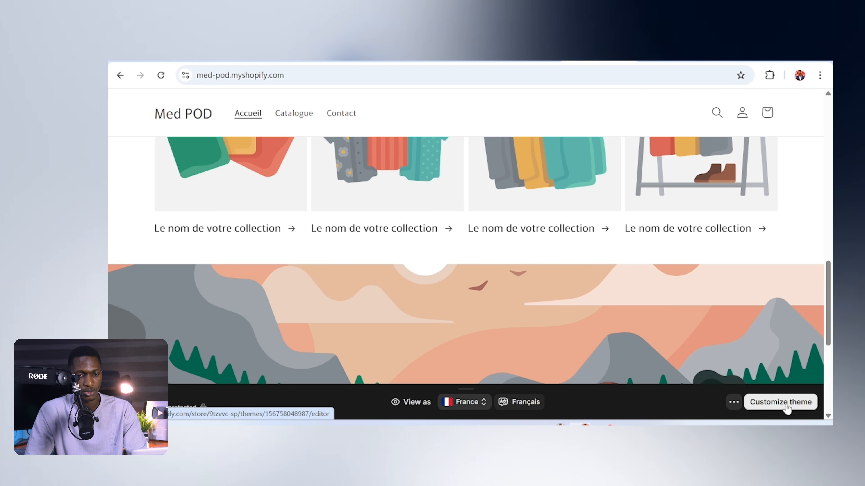
# Open the Rise theme for customization and delete the "Diapositive (image)" slide from the home page's slideshow
pyautogui.click(796, 405)
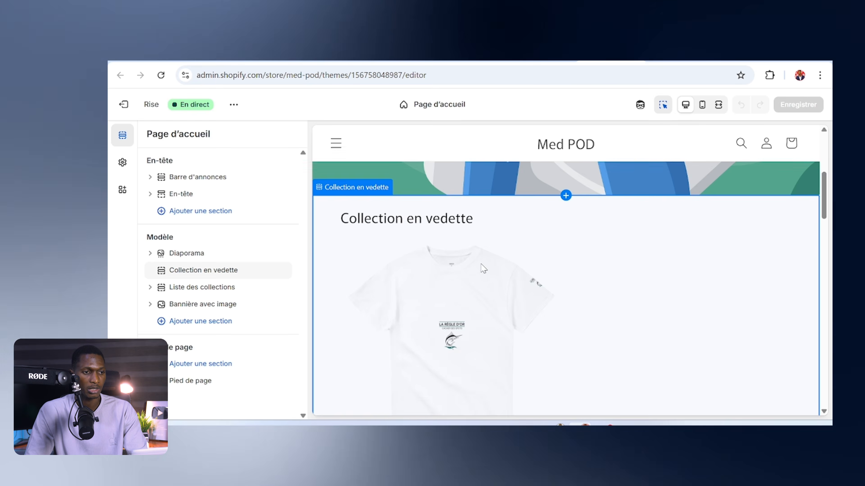
pyautogui.scroll(4, 484, 267)
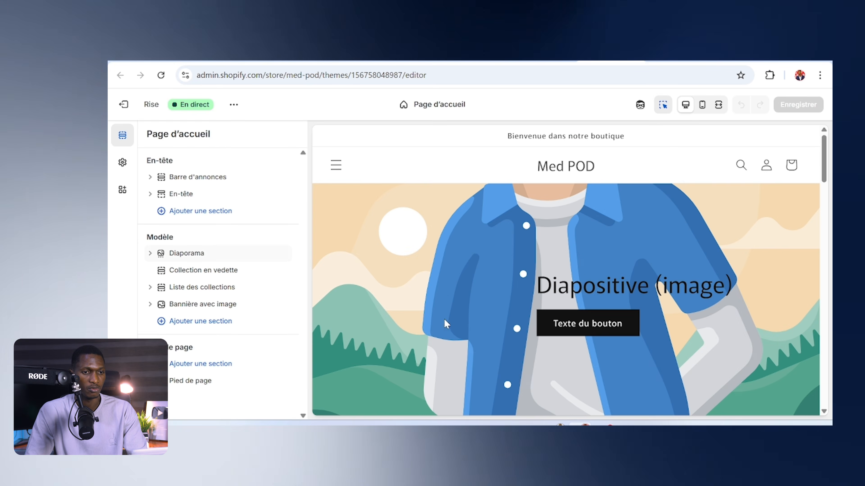
pyautogui.scroll(-3, 511, 284)
pyautogui.scroll(3, 511, 284)
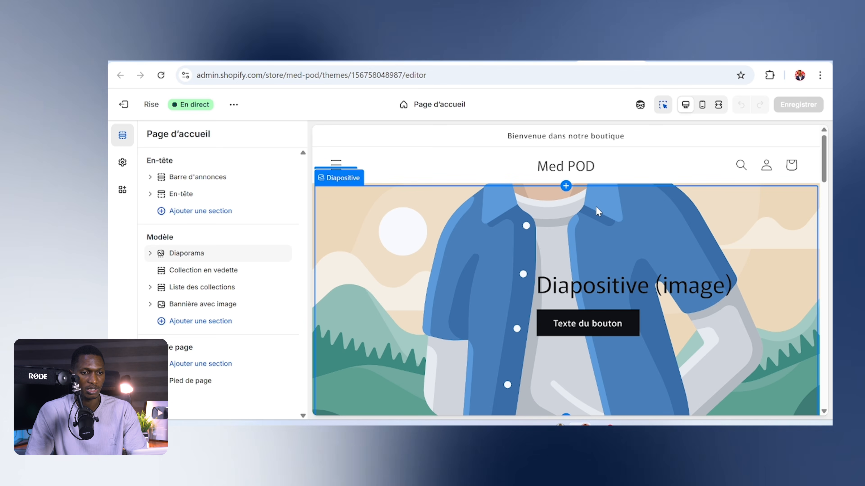
pyautogui.click(585, 214)
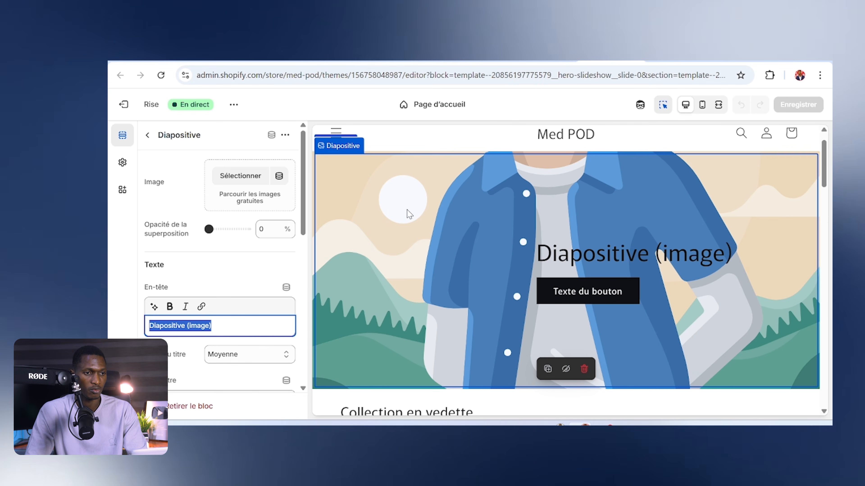
pyautogui.rightClick(612, 228)
pyautogui.click(655, 390)
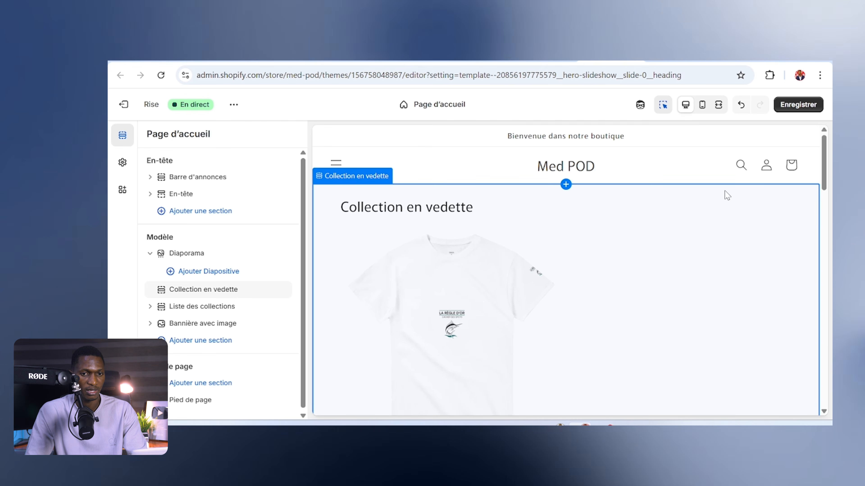
# Delete the first placeholder collection block from the home page's Collections list
pyautogui.scroll(-10, 817, 232)
pyautogui.scroll(-2, 583, 228)
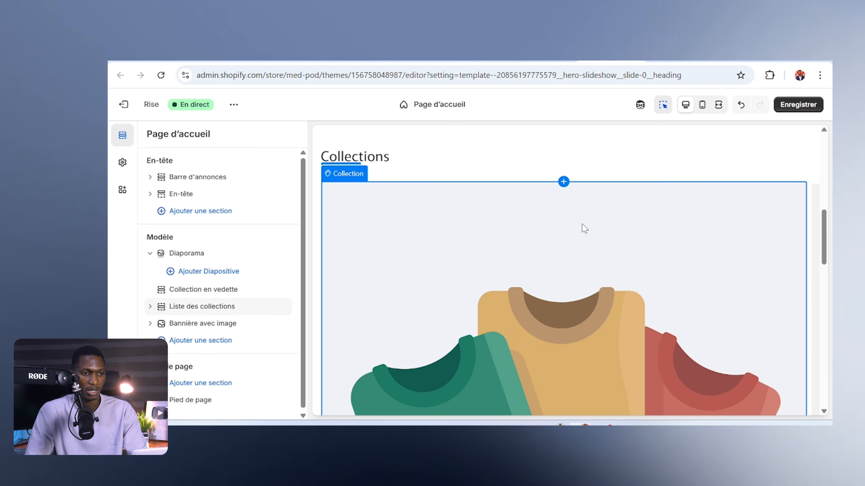
pyautogui.click(583, 226)
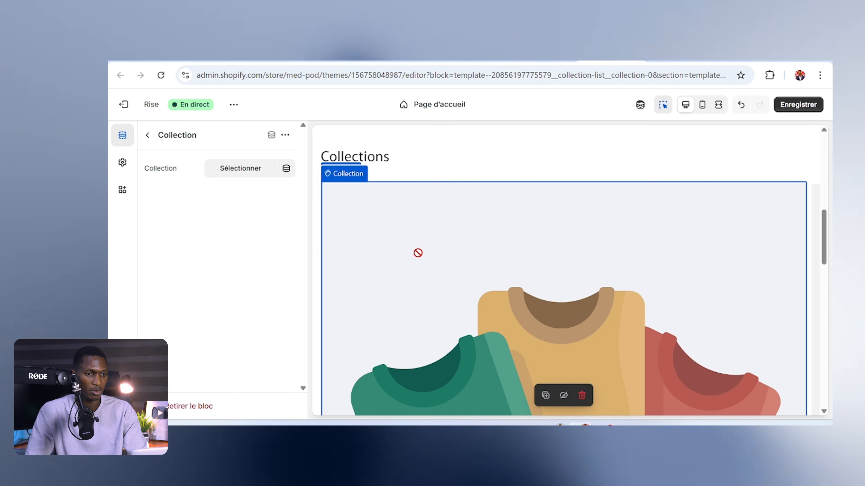
pyautogui.rightClick(418, 252)
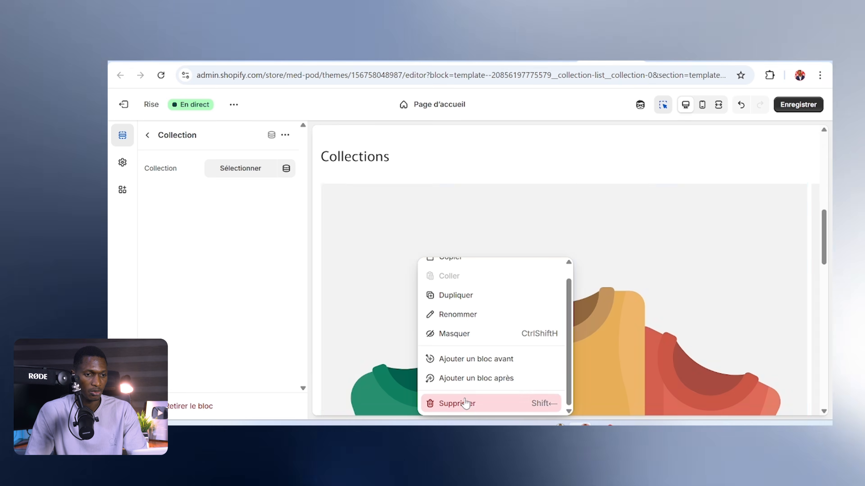
pyautogui.click(466, 404)
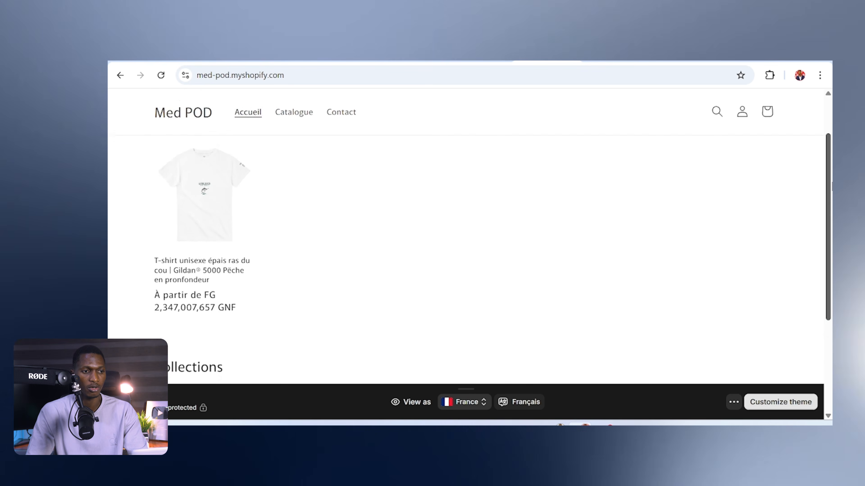
# Check the featured collection on the storefront's edited home page and open the store's Catalogue page
pyautogui.scroll(-3, 824, 187)
pyautogui.scroll(3, 825, 187)
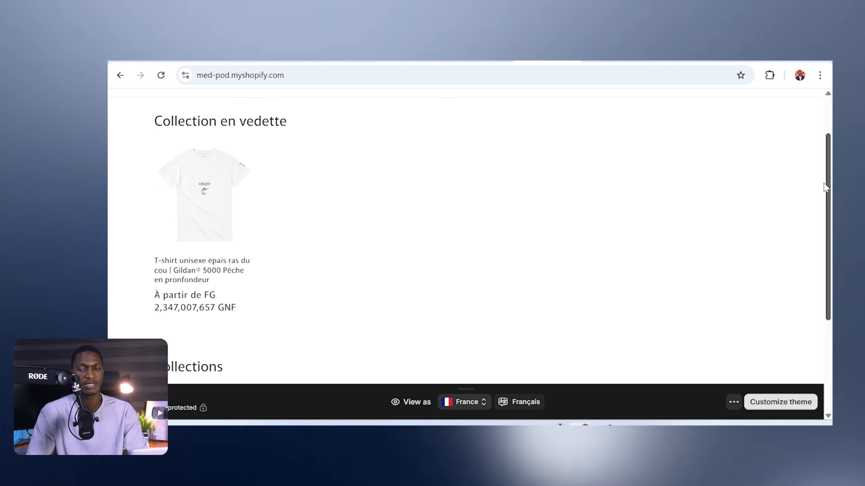
pyautogui.scroll(1, 825, 186)
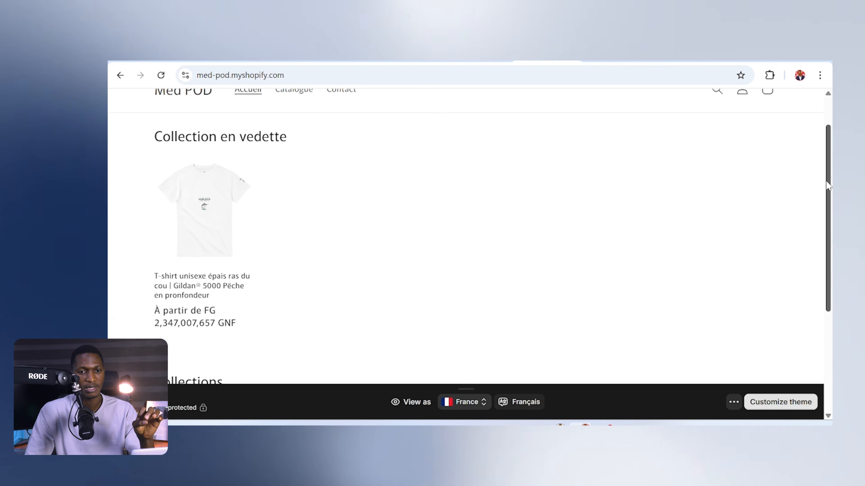
pyautogui.scroll(1, 828, 184)
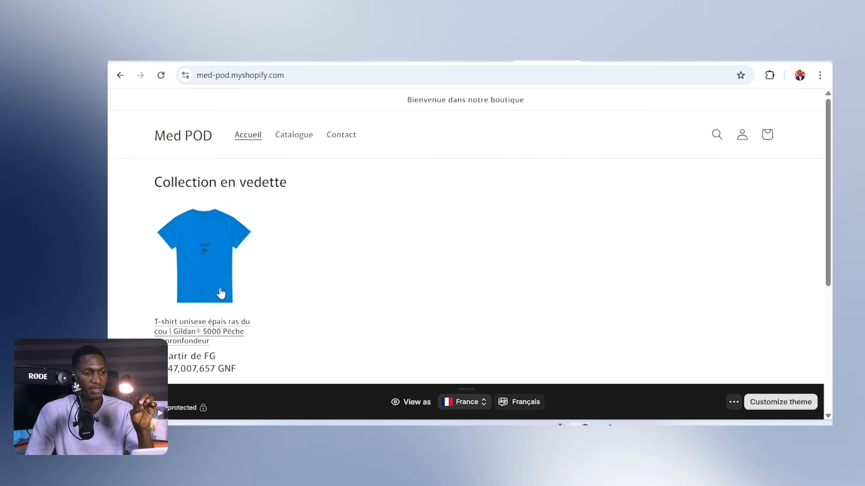
pyautogui.click(298, 136)
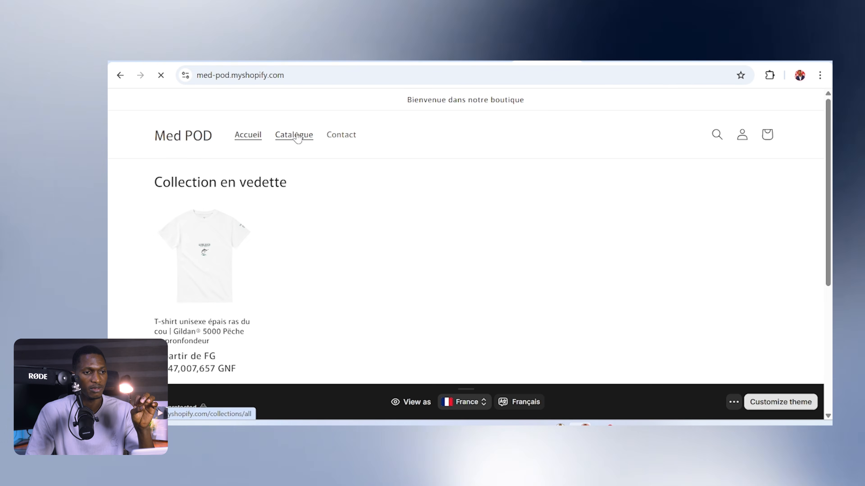
pyautogui.moveTo(829, 198); pyautogui.dragTo(832, 222)
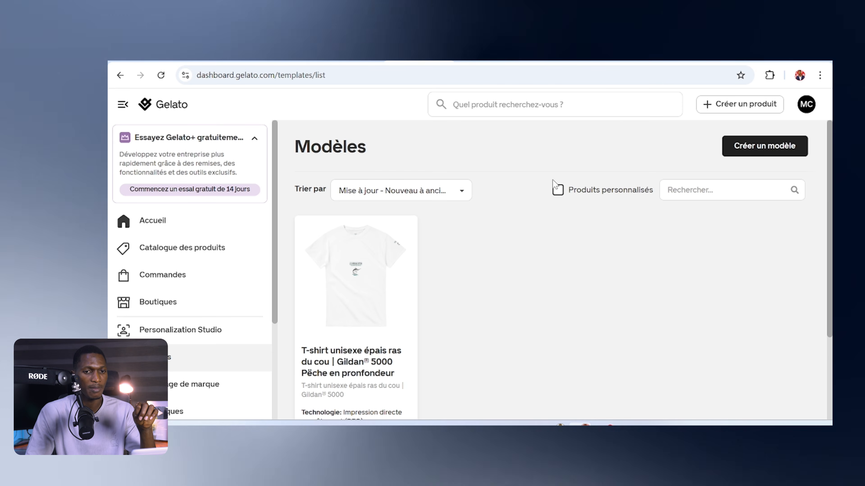
# Switch to the Gelato dashboard's saved templates and start creating a new template
pyautogui.scroll(-4, 208, 253)
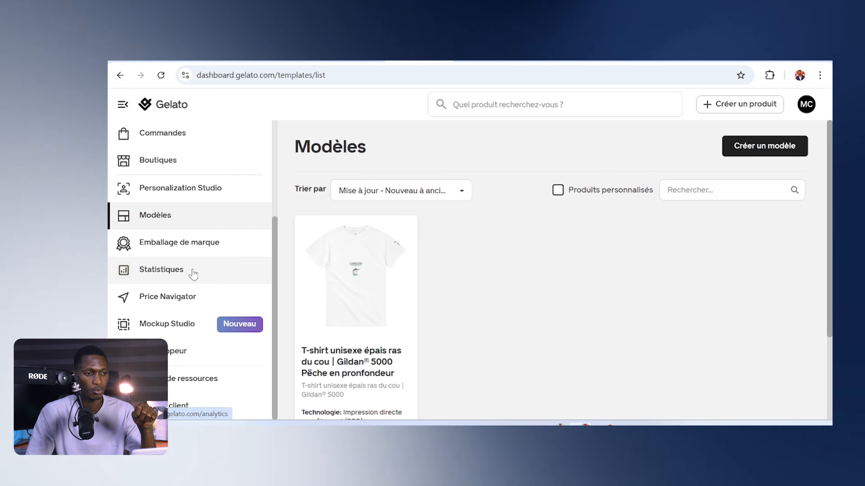
pyautogui.click(762, 150)
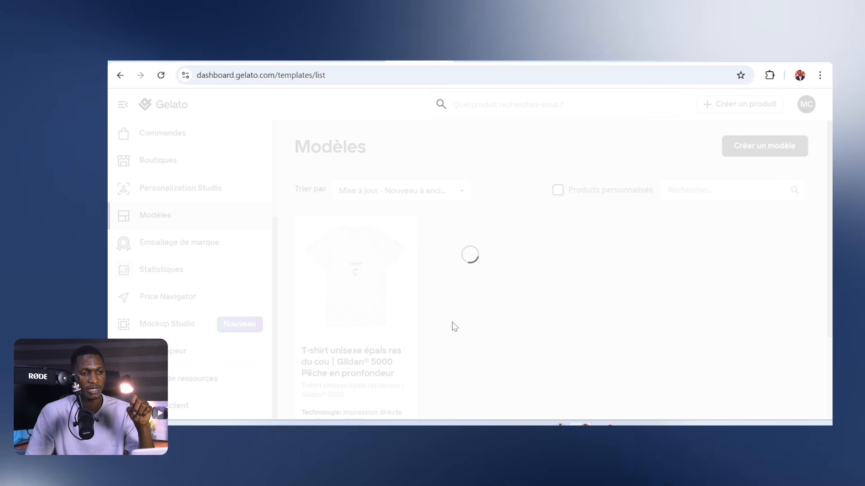